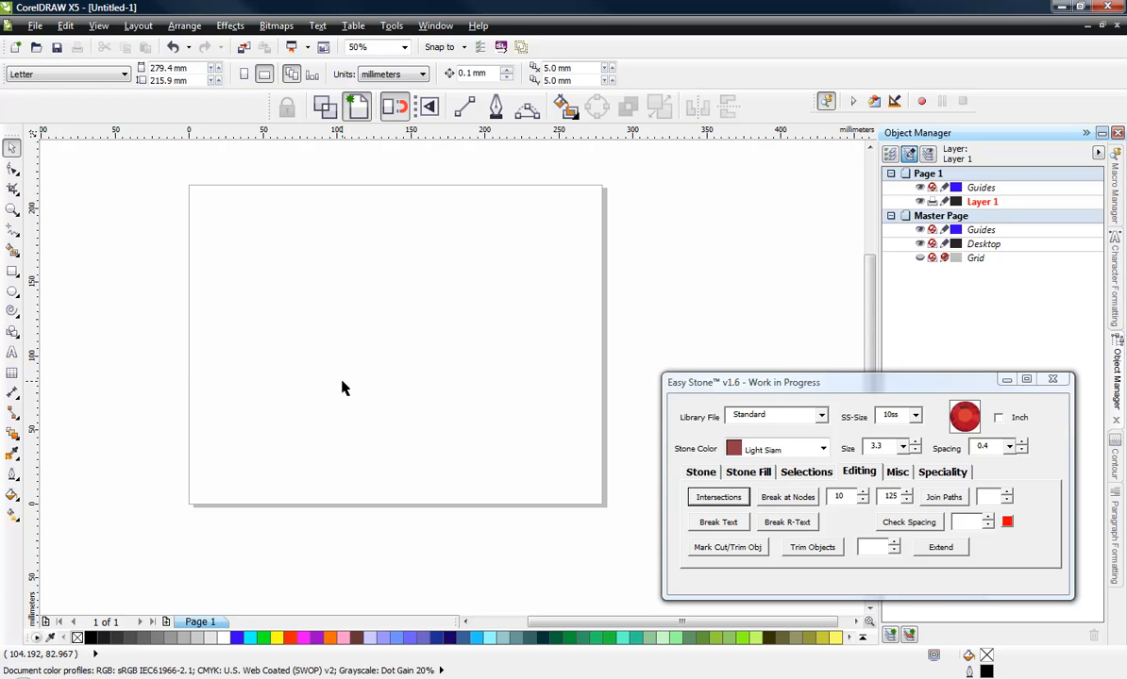
- Choose the Text tool and set the font to ES-Curlz
click(12, 352)
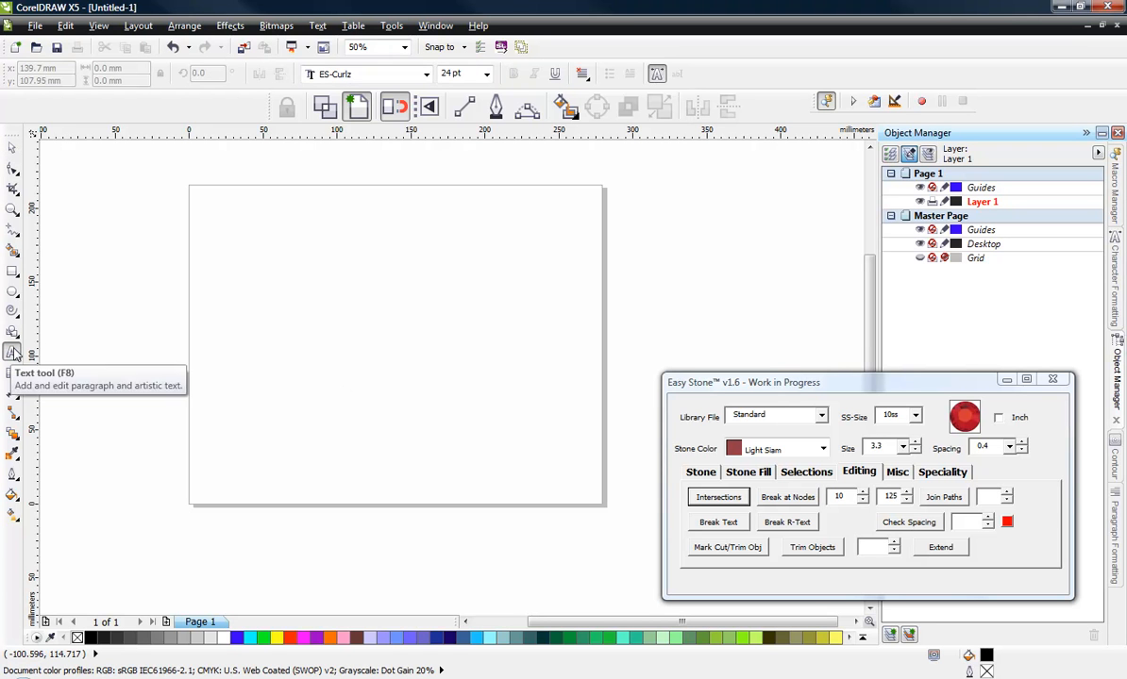
click(396, 74)
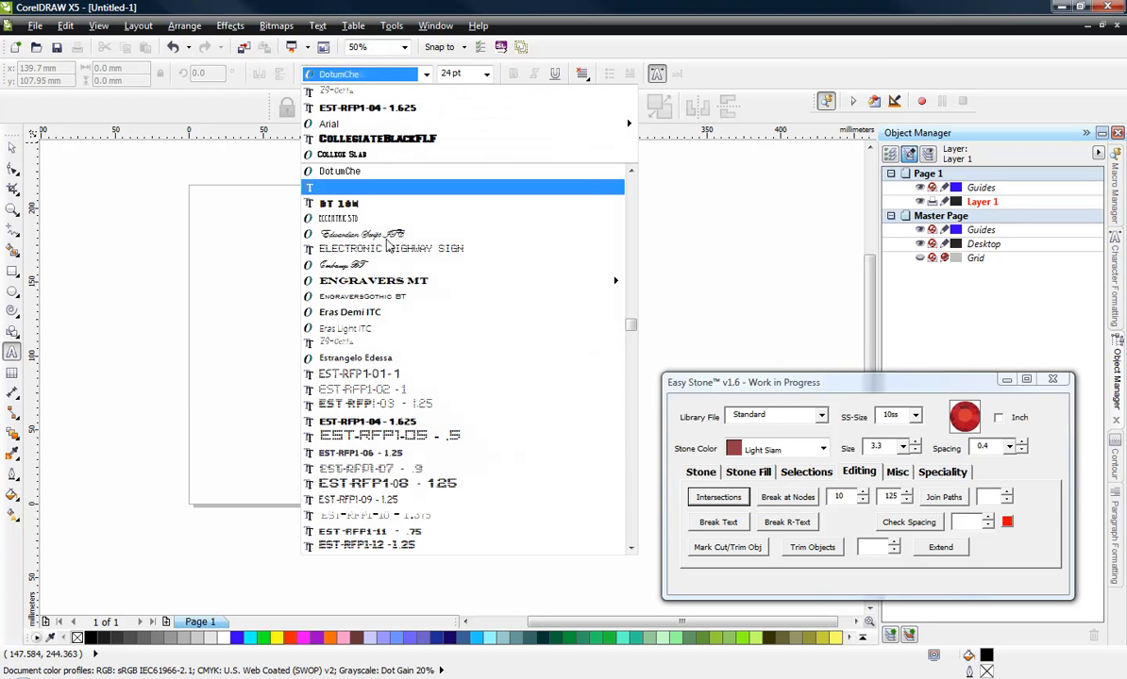
click(365, 347)
key(Return)
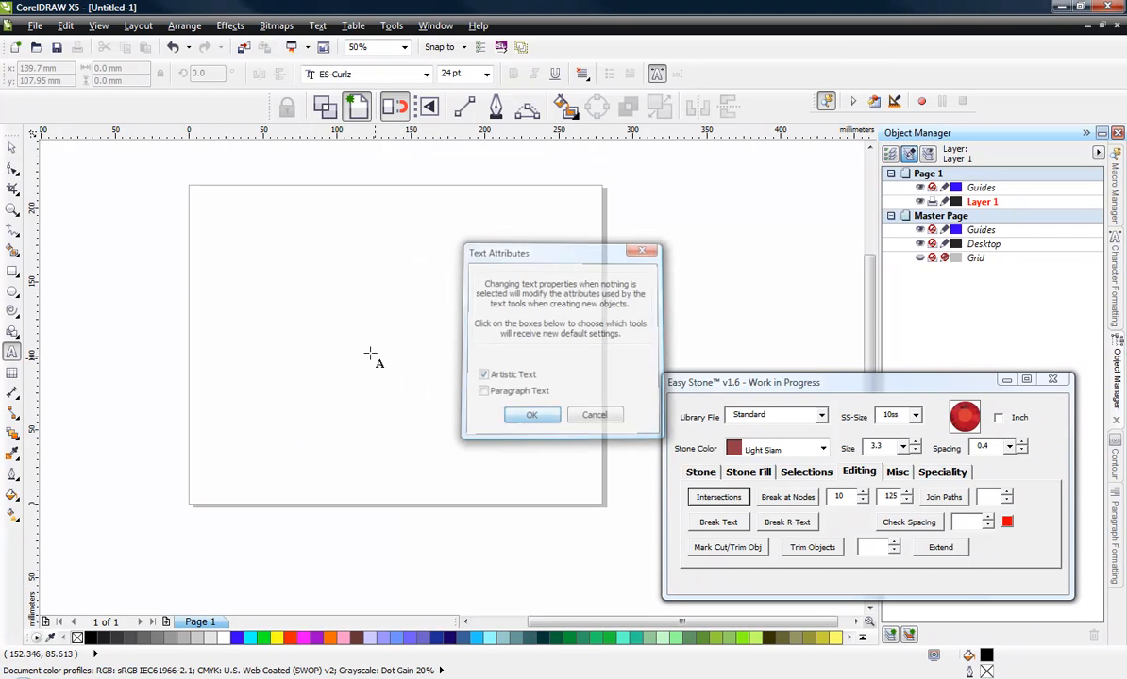
- Place artistic text on the page reading "I Love Baseball"
click(293, 321)
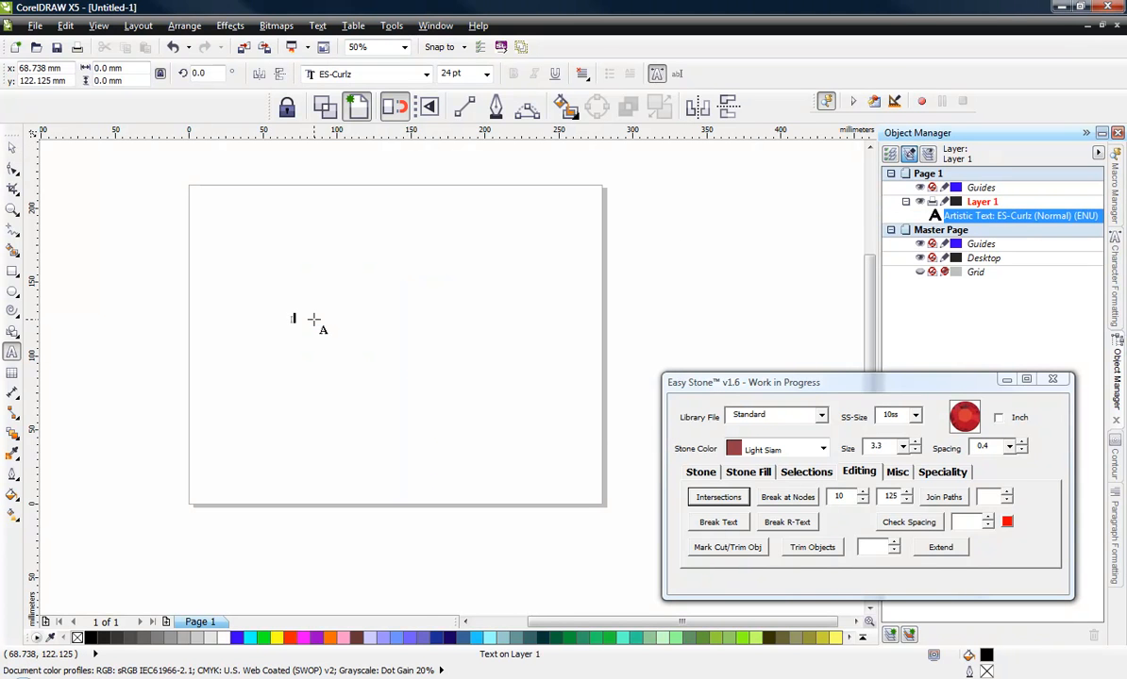
text(I love Baseball)
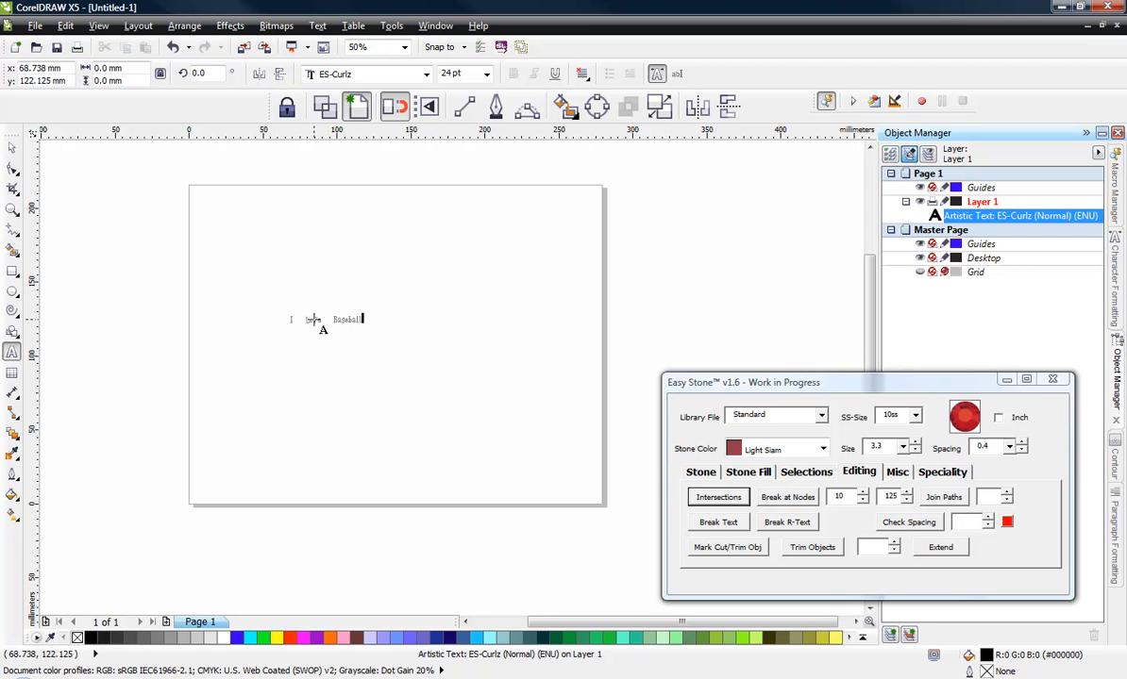
- Zoom in and select the text to inspect its dotted lettering
click(13, 147)
click(342, 367)
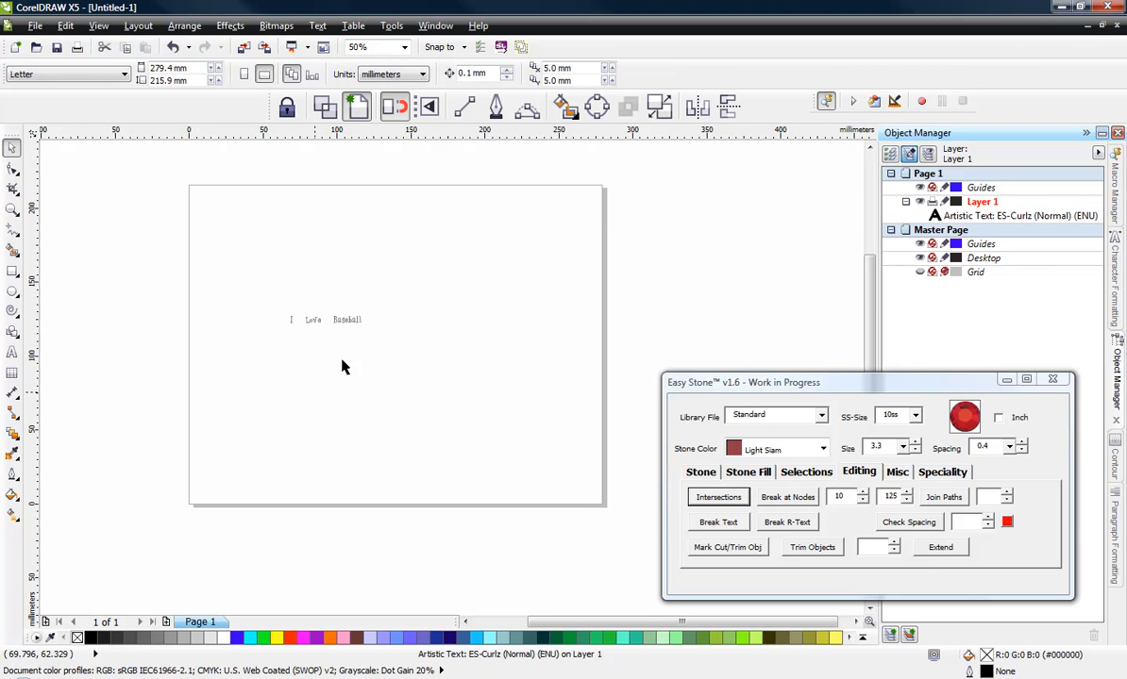
scroll(322, 325, up, 2)
scroll(312, 330, up, 1)
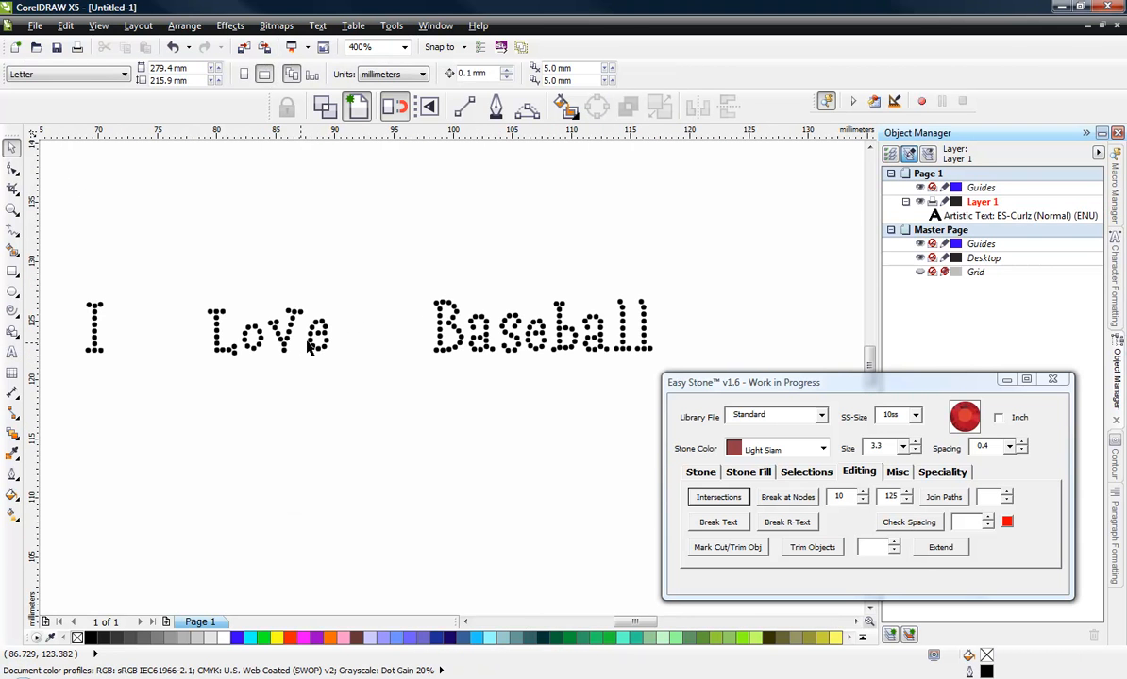
click(308, 347)
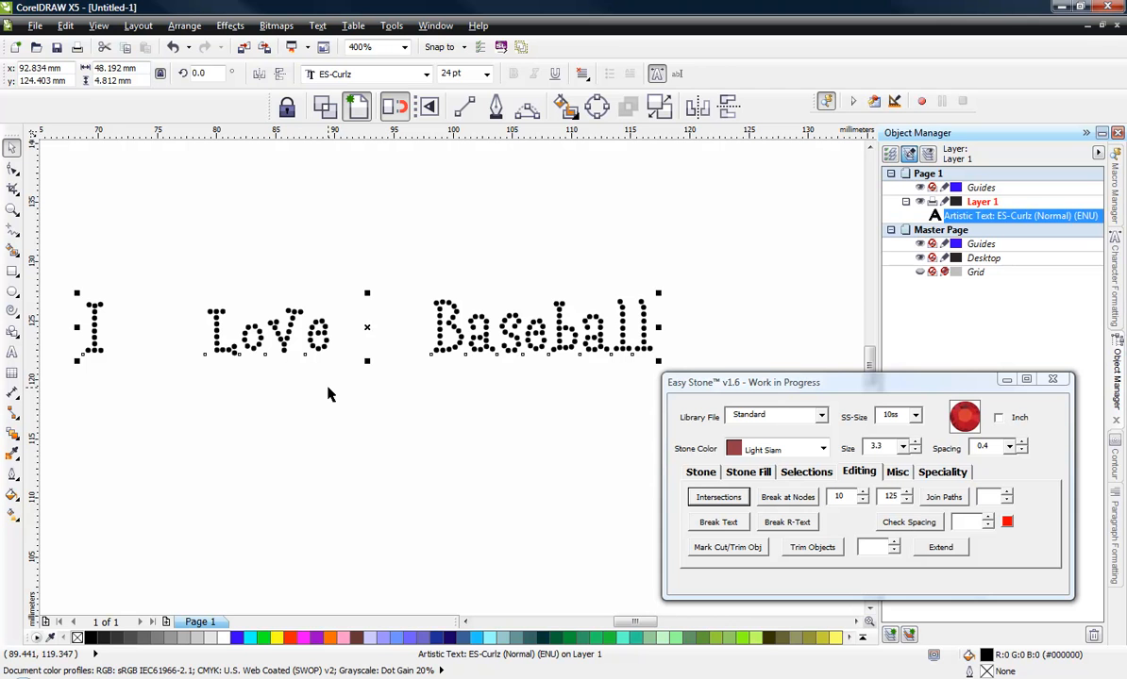
click(328, 388)
click(318, 347)
click(317, 366)
click(321, 348)
click(342, 407)
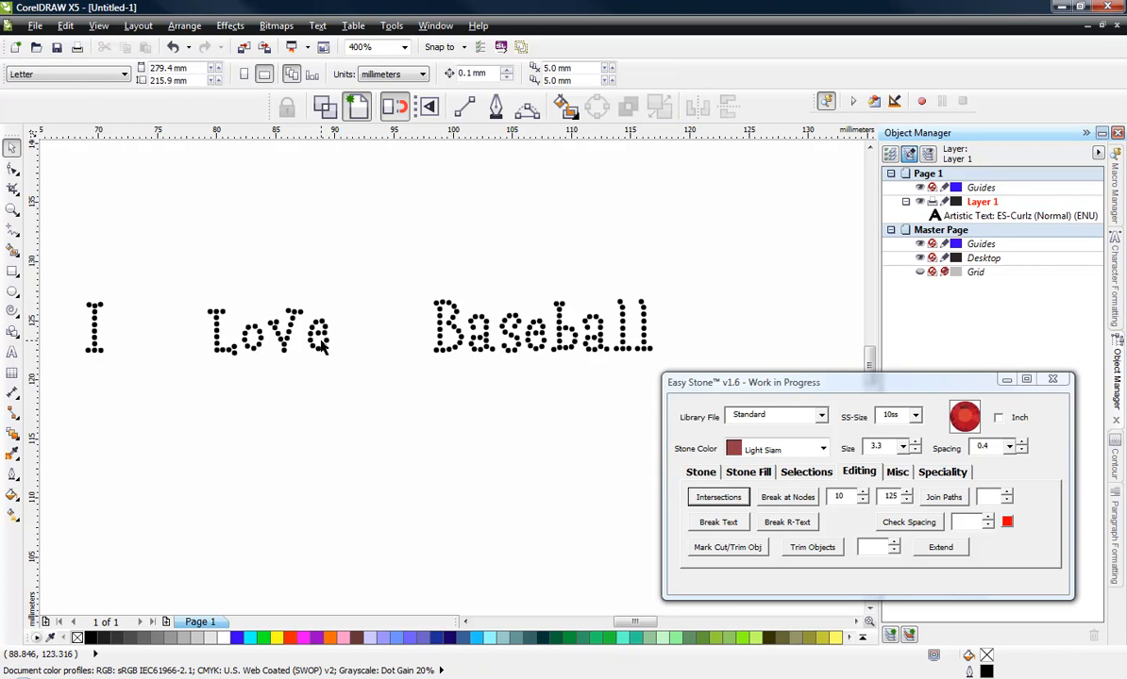
- Select the text and convert it into 3.3 size Light Siam stones with Break R-Text
click(302, 321)
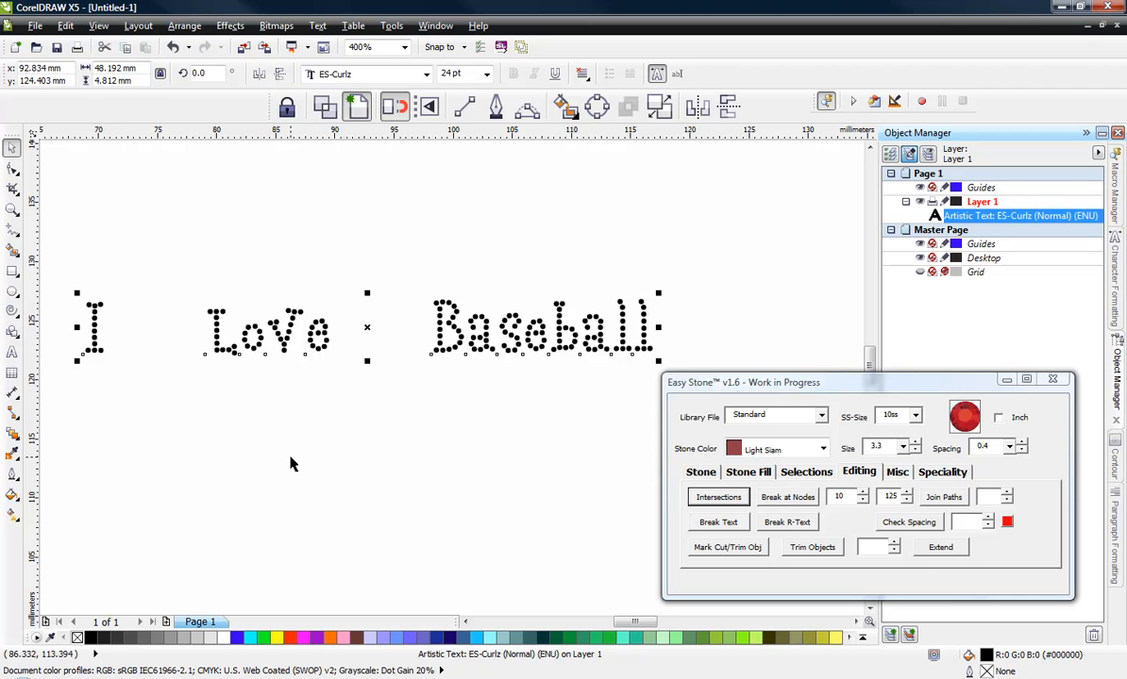
click(368, 395)
click(440, 346)
drag(884, 447, 838, 454)
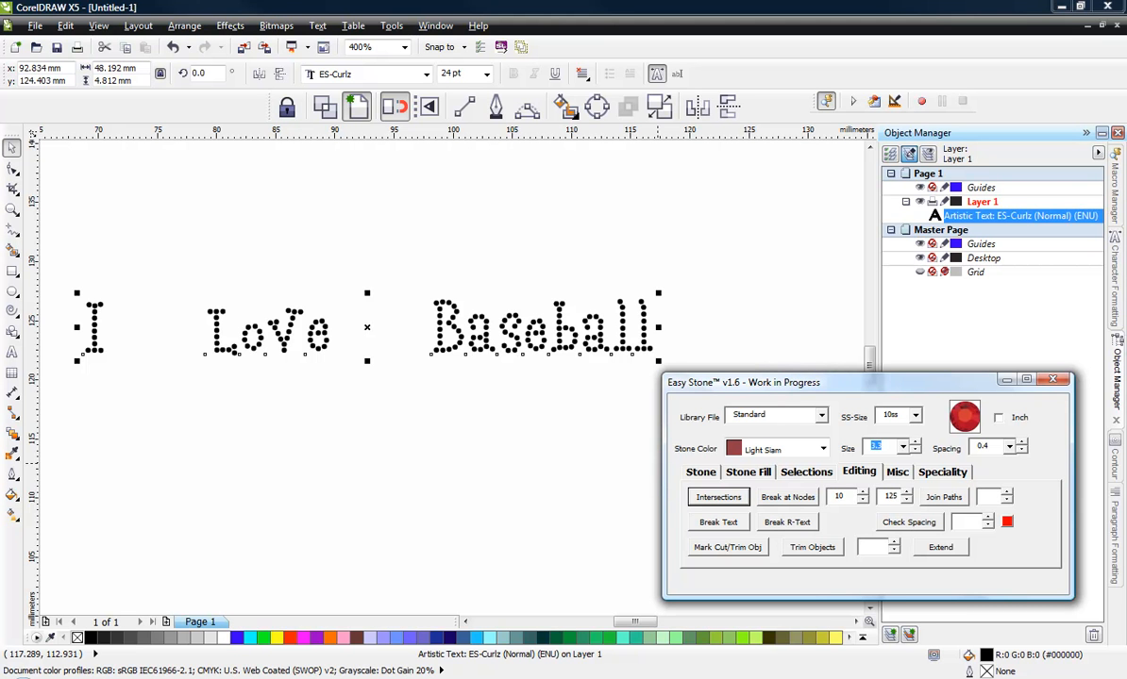
click(787, 523)
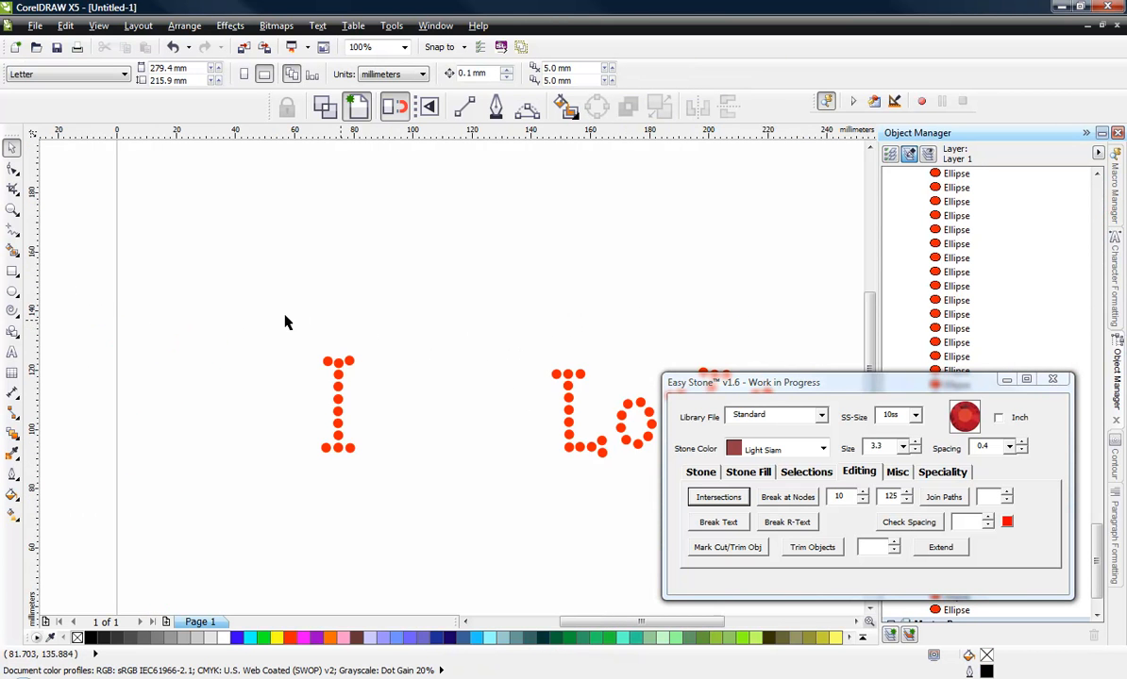
- Zoom in and select individual stones of the letter I to inspect them
scroll(108, 288, down, 1)
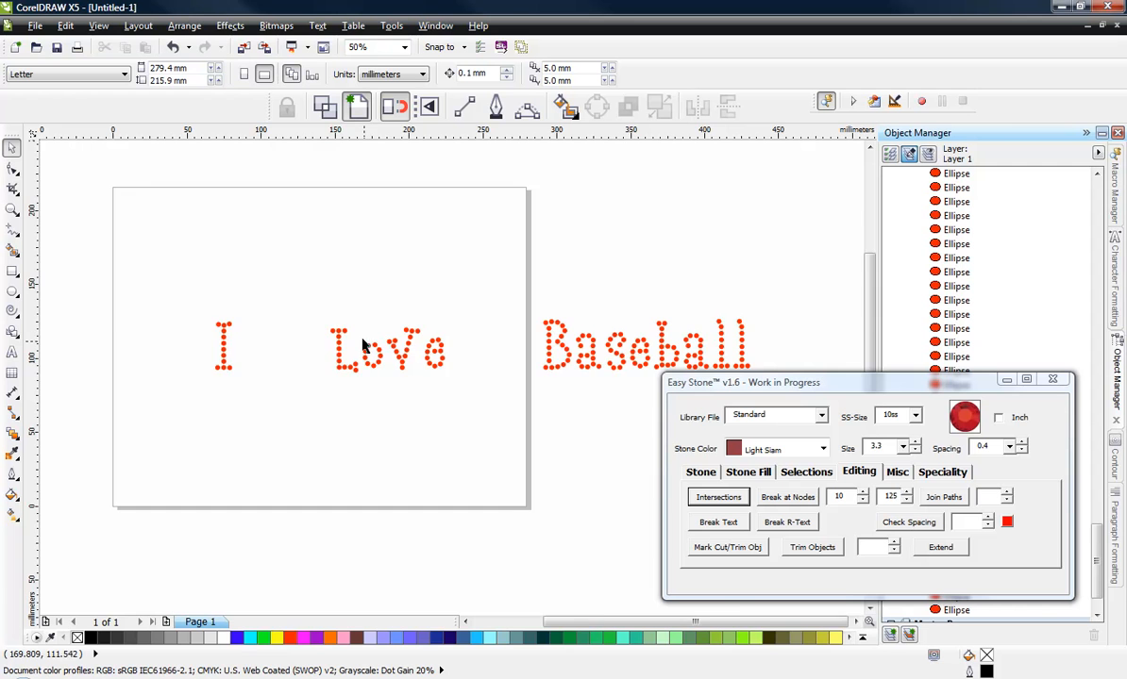
scroll(323, 351, up, 1)
scroll(282, 347, down, 1)
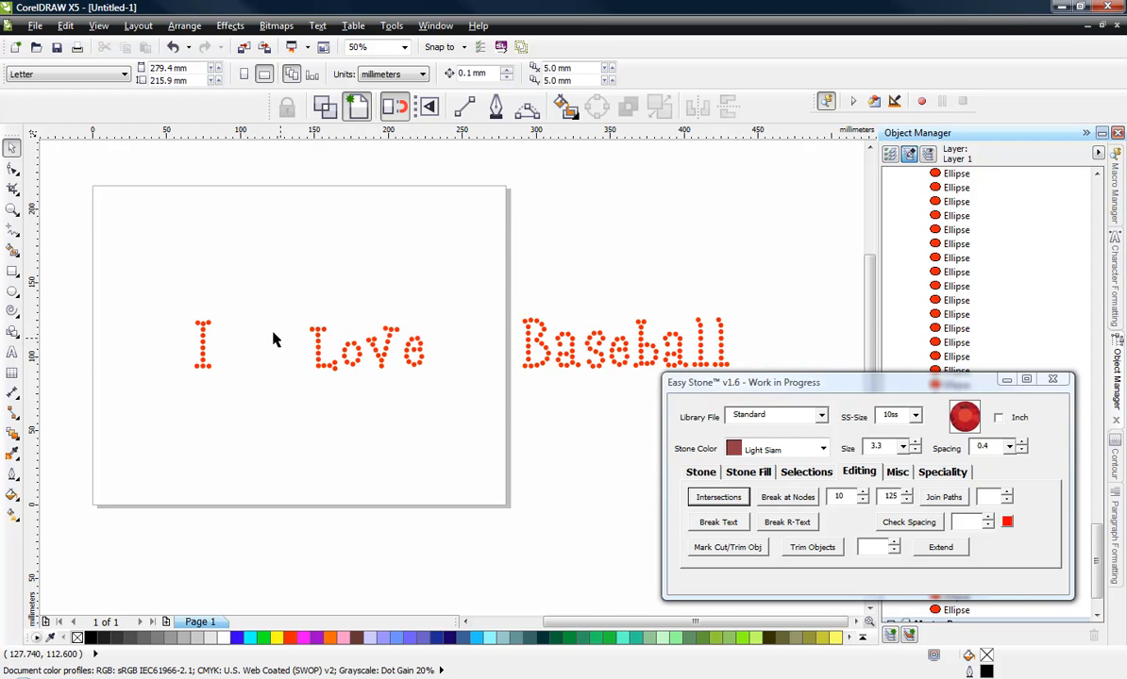
scroll(169, 349, up, 4)
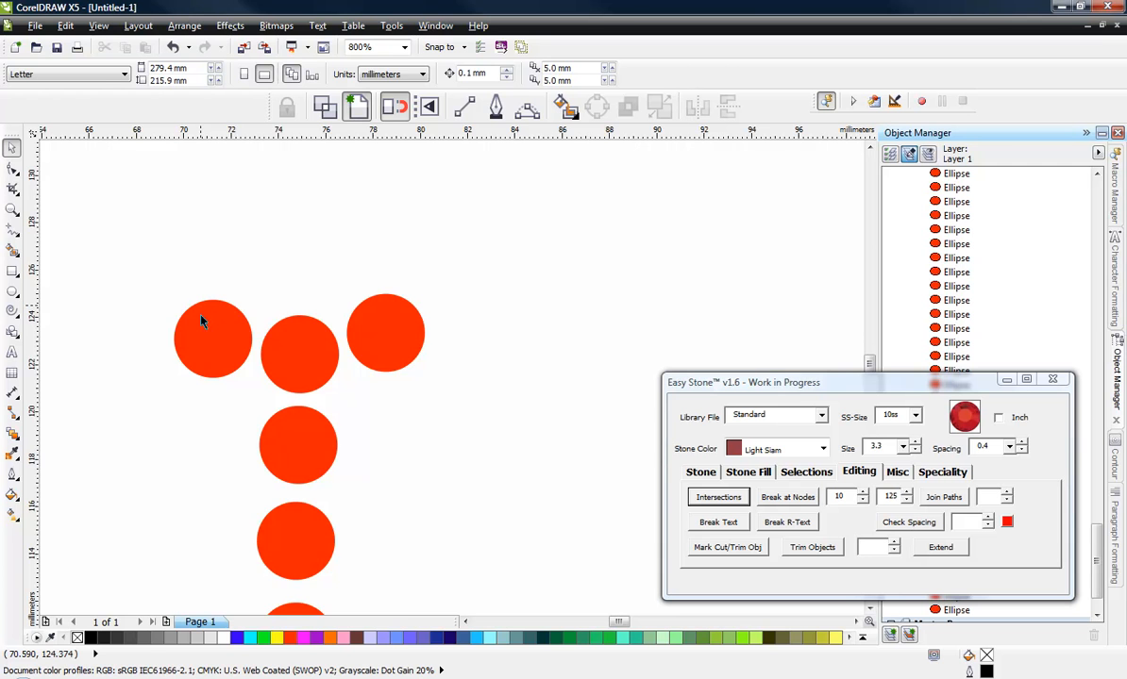
scroll(205, 322, up, 1)
click(208, 337)
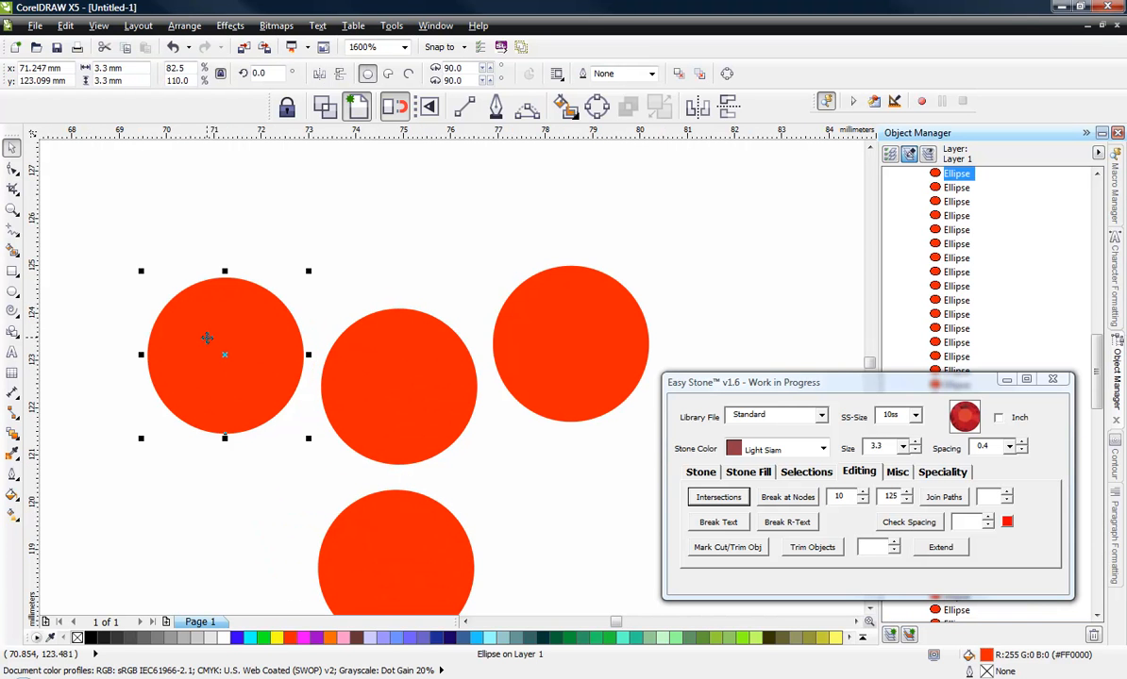
click(300, 300)
click(382, 363)
click(581, 347)
click(435, 503)
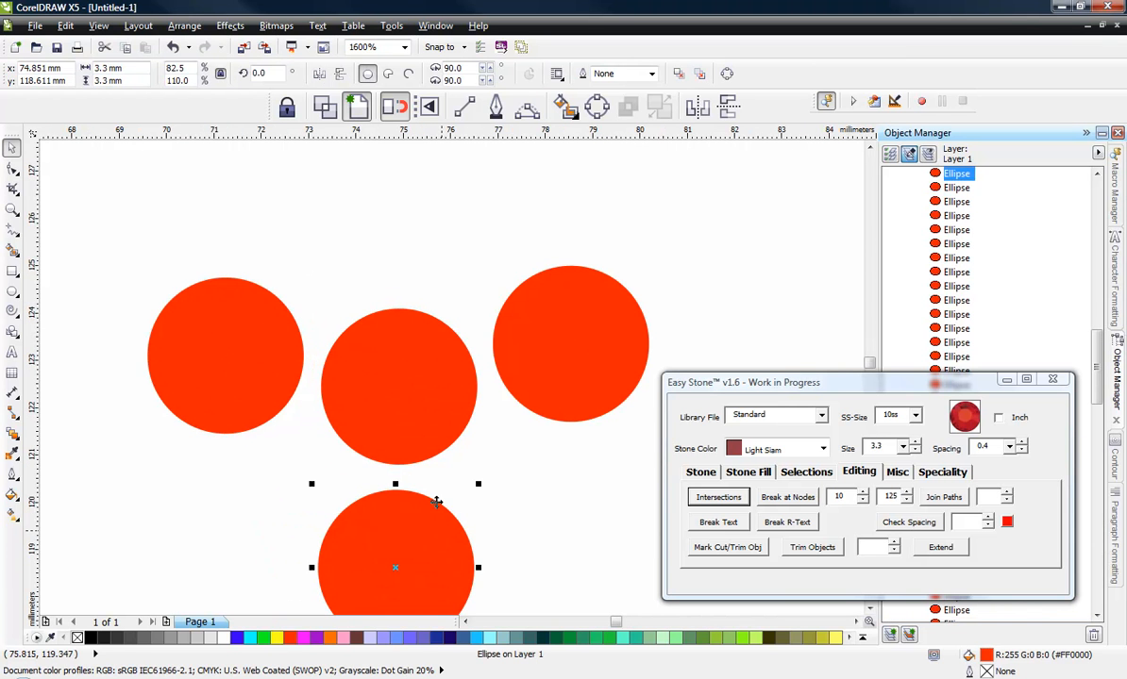
click(404, 415)
- Select all the stones of the lettering and scale them up to about 147%
scroll(317, 218, down, 2)
scroll(196, 269, down, 2)
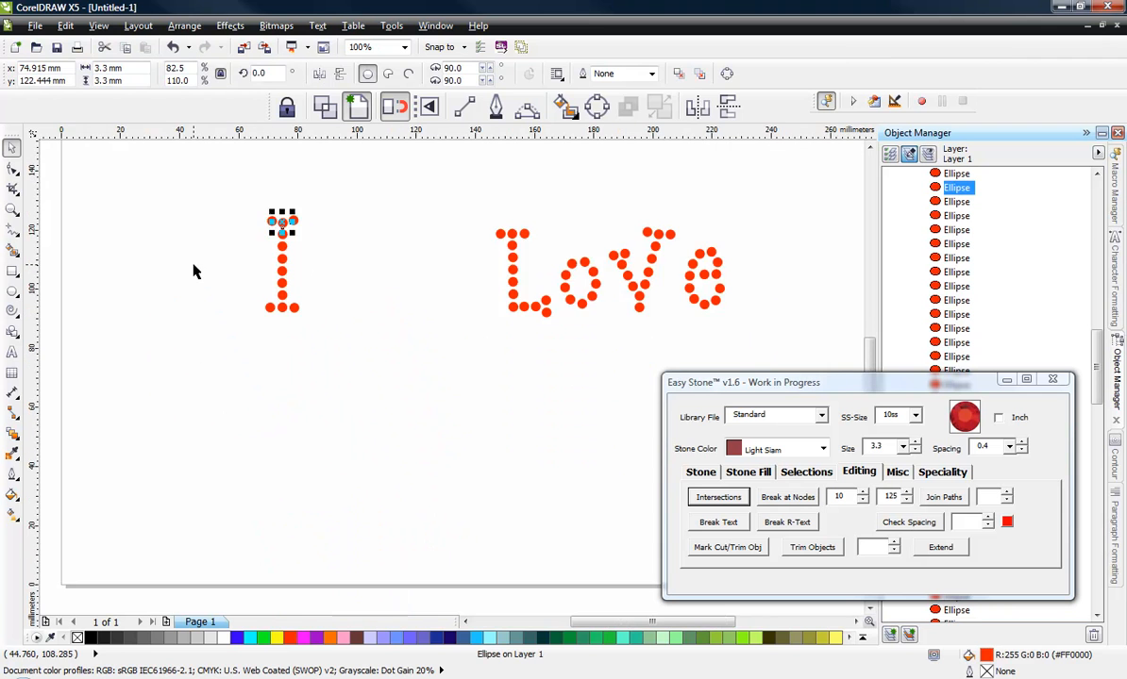
click(201, 382)
scroll(211, 385, down, 2)
scroll(278, 345, up, 1)
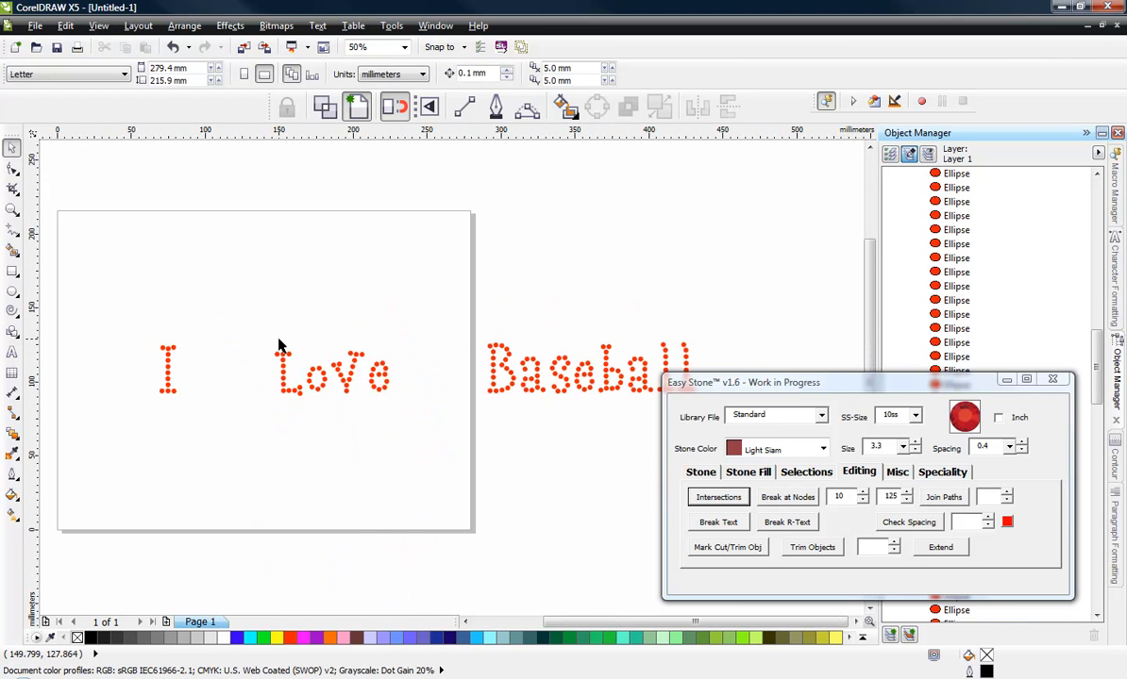
scroll(278, 345, down, 1)
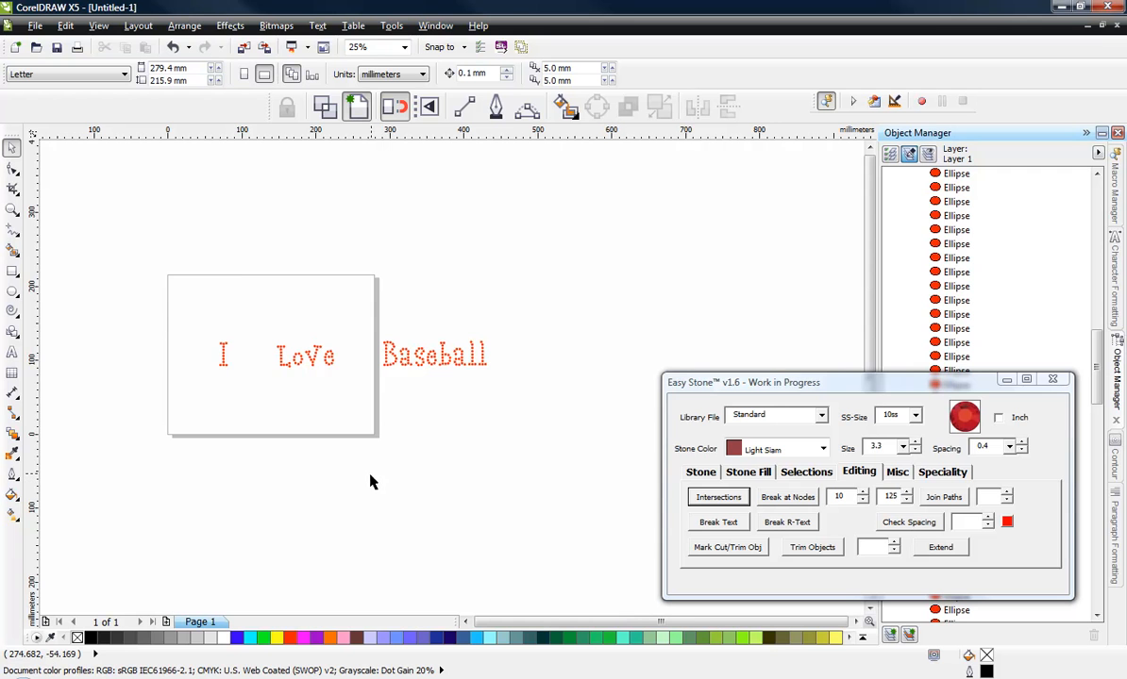
scroll(323, 432, up, 1)
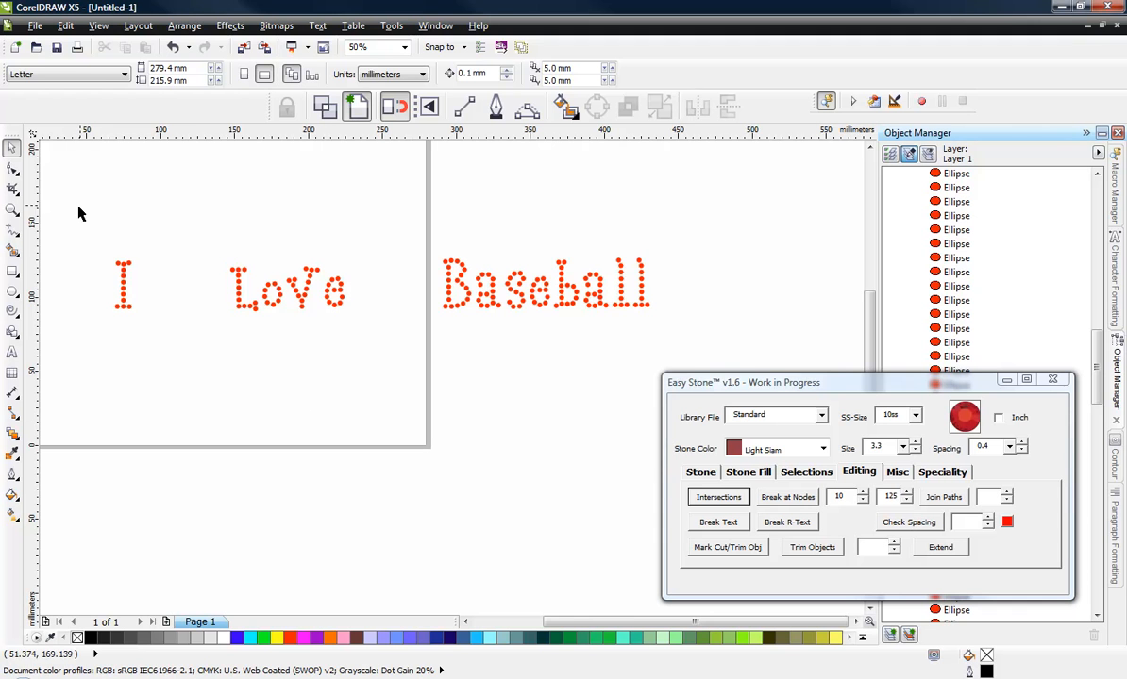
drag(78, 207, 760, 390)
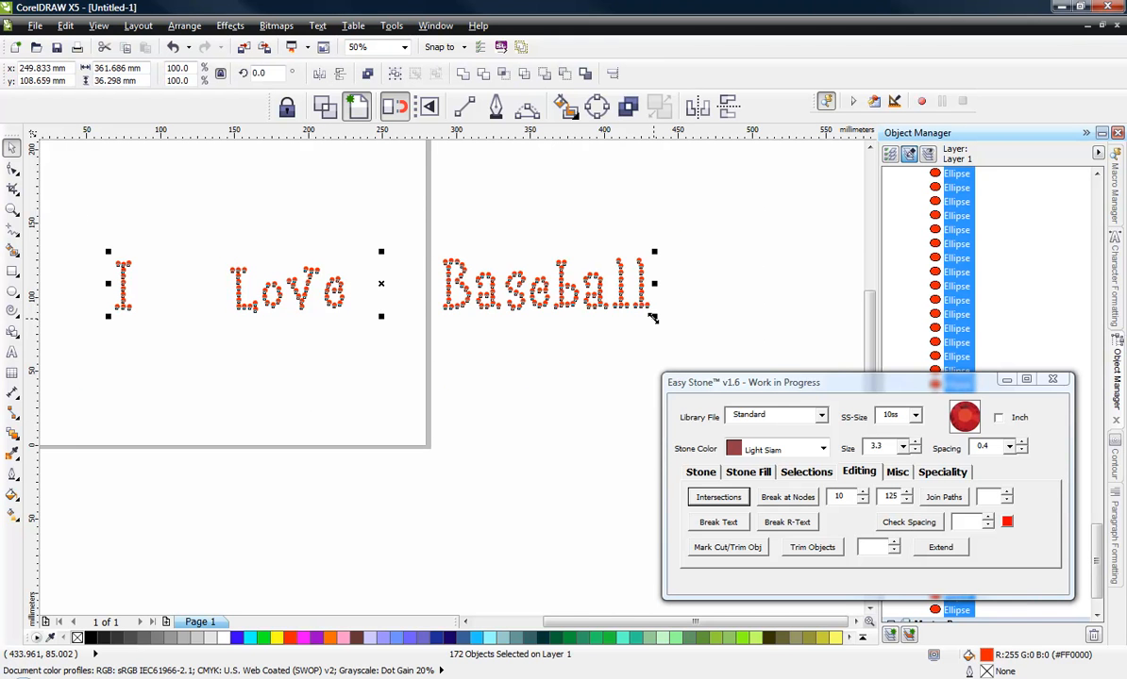
drag(651, 318, 838, 461)
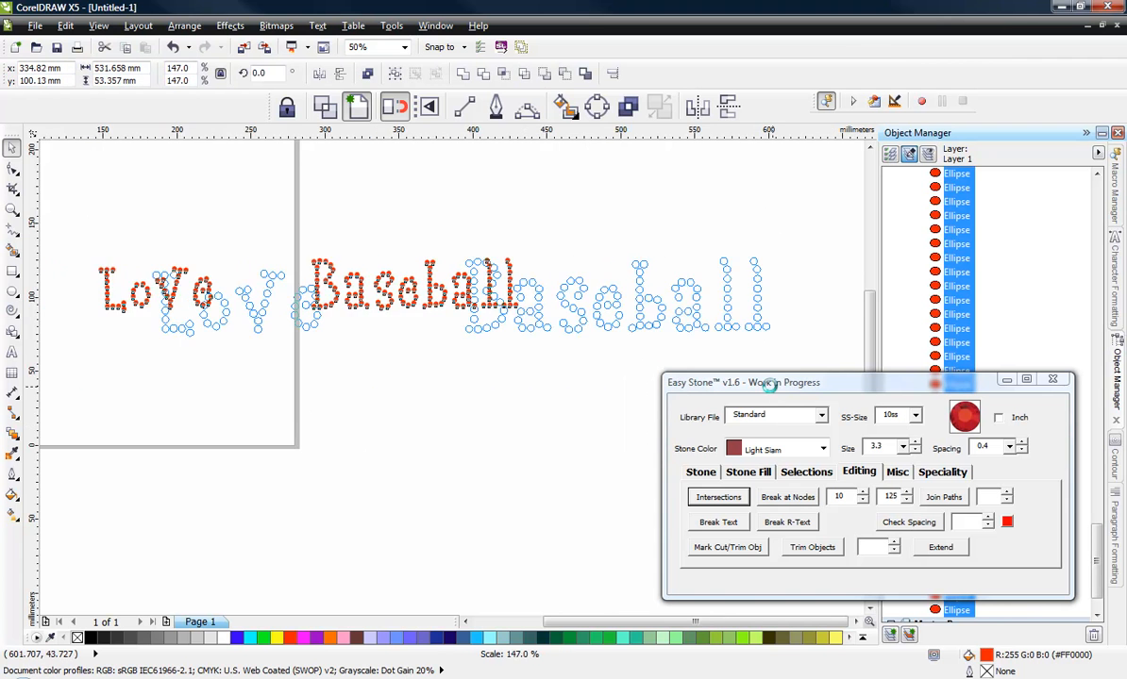
- Resize the scaled stones back to the stone size with Resize/Replace on the Stone tab
scroll(460, 345, down, 1)
scroll(196, 320, up, 3)
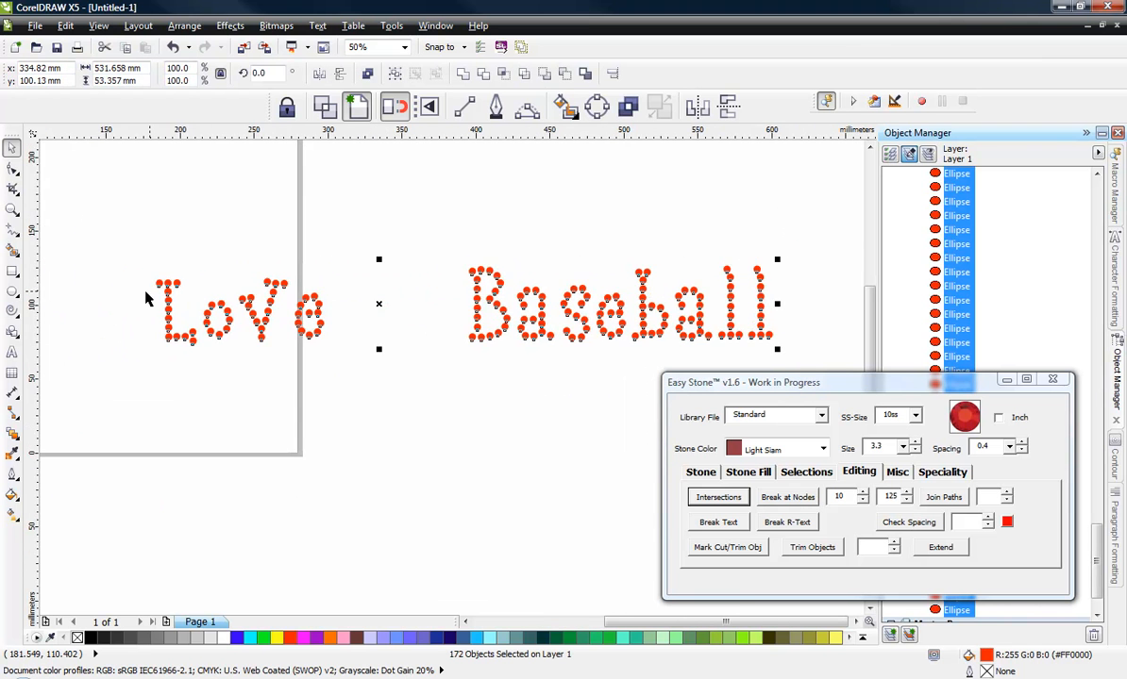
scroll(219, 330, down, 1)
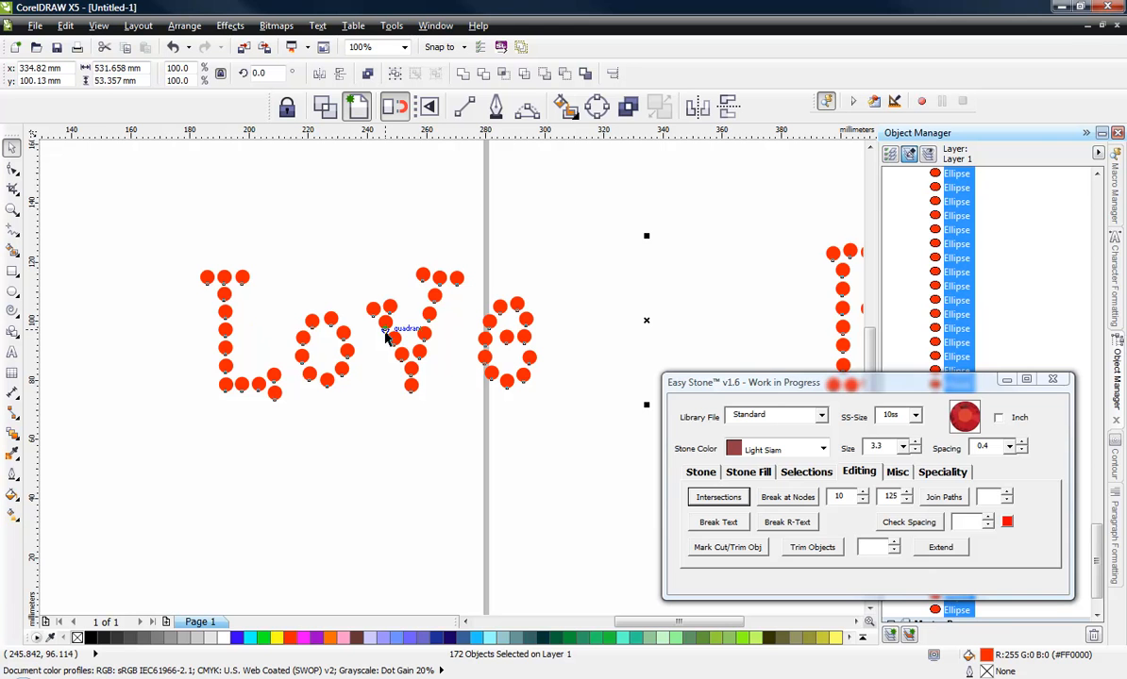
click(702, 475)
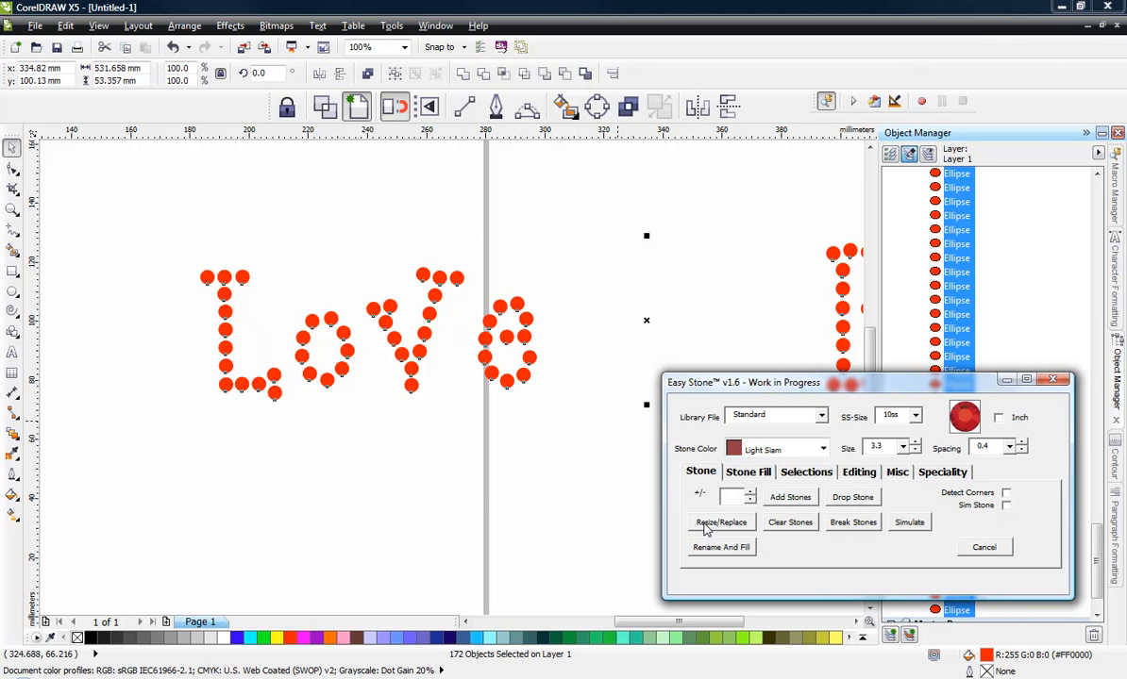
click(708, 525)
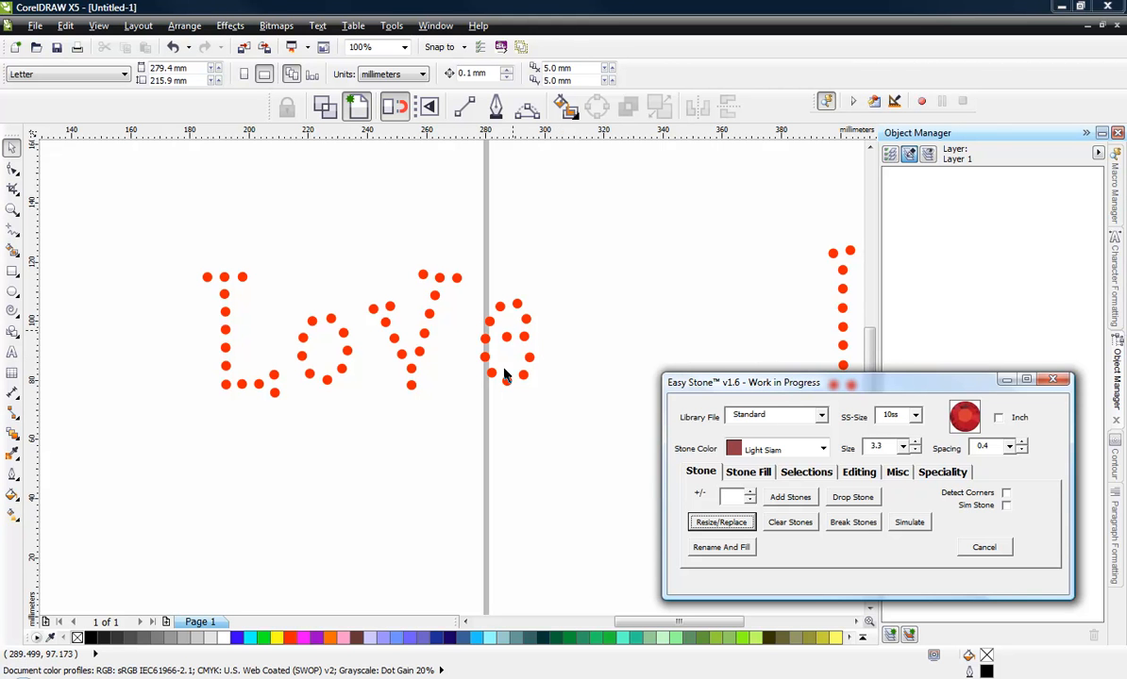
- Shrink the word Love to about 53% and resize its stones with Resize/Replace
click(269, 439)
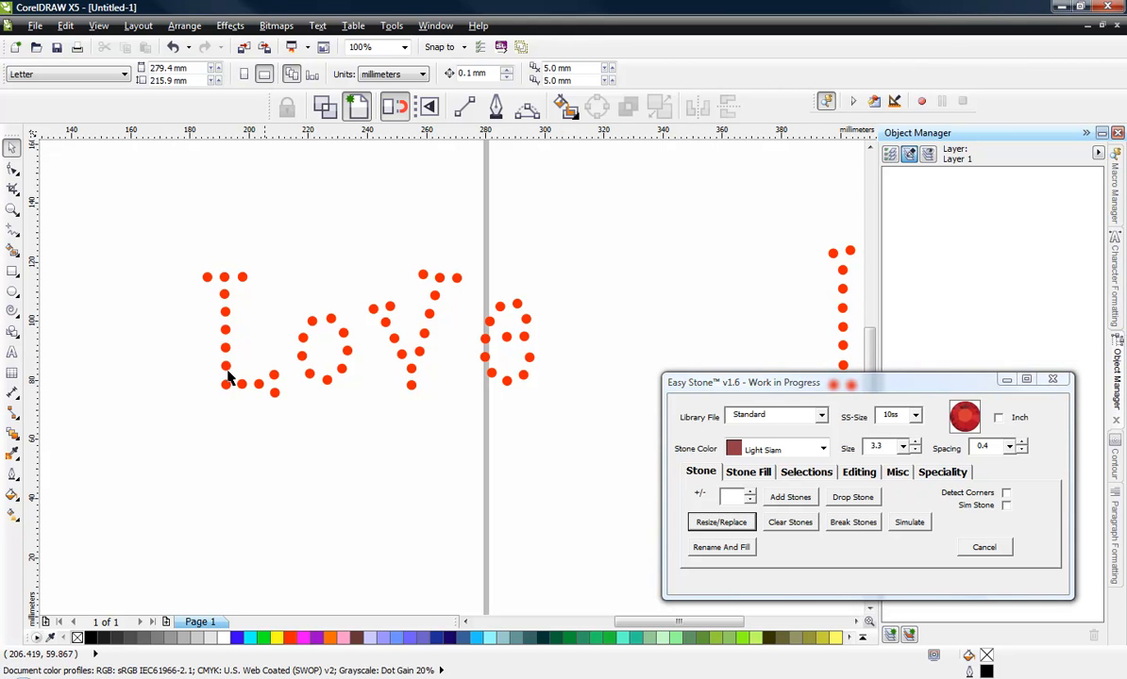
drag(170, 226, 378, 434)
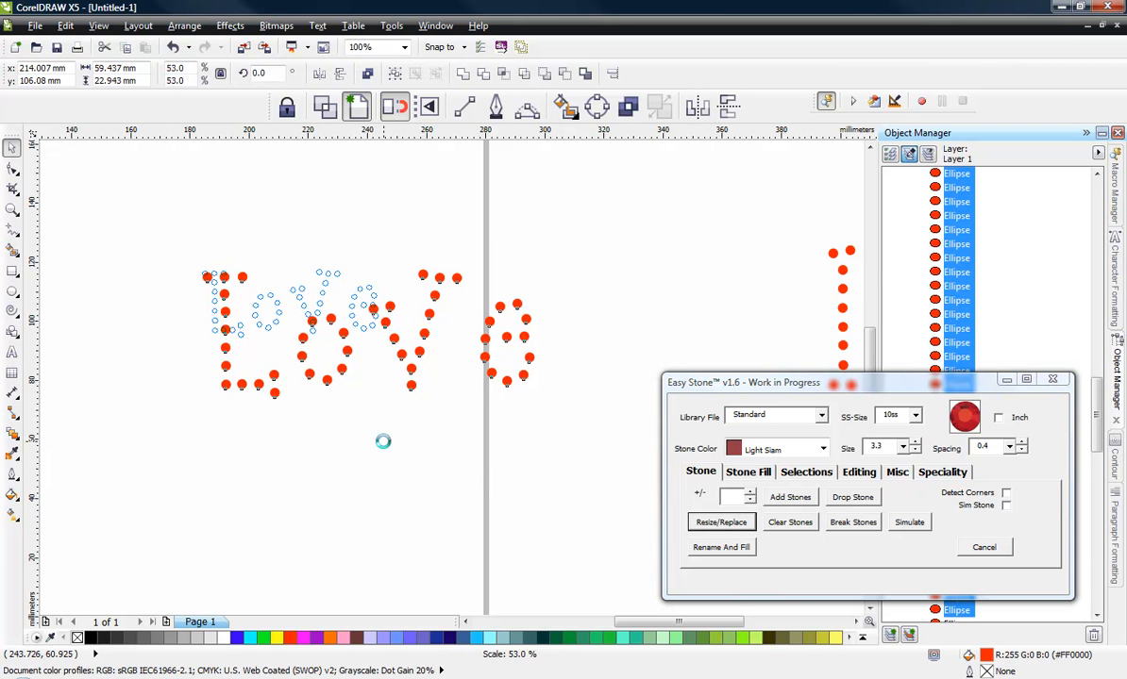
click(698, 529)
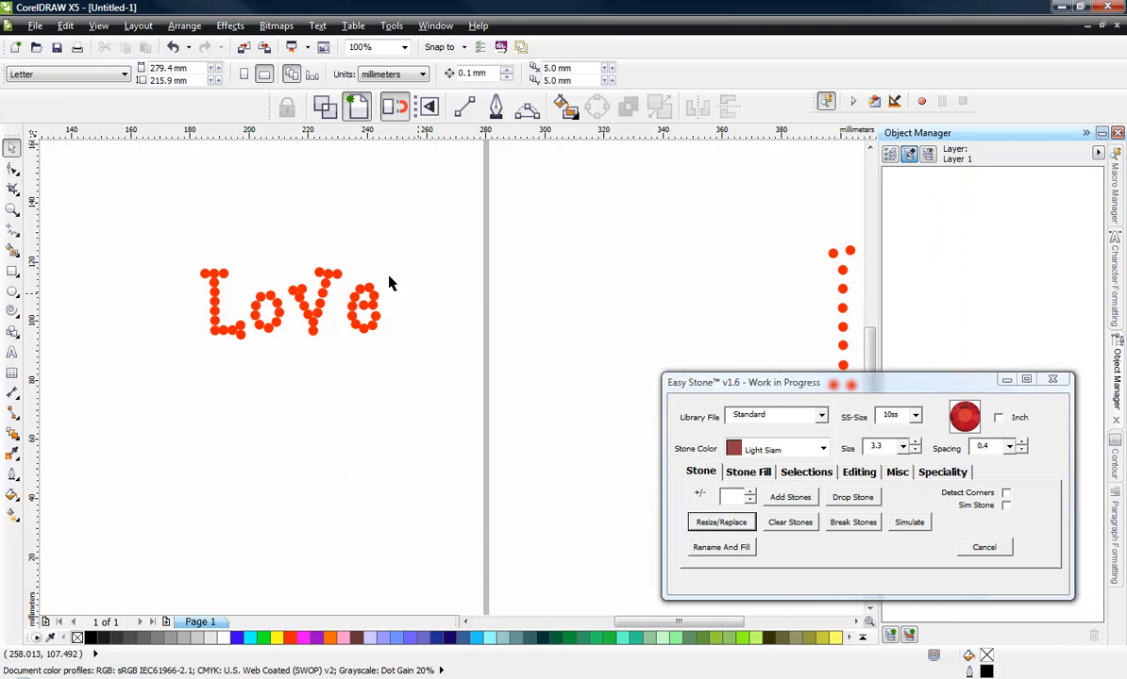
- Enlarge the word Love to about 83 mm wide and resize its stones again
drag(179, 232, 417, 358)
click(722, 524)
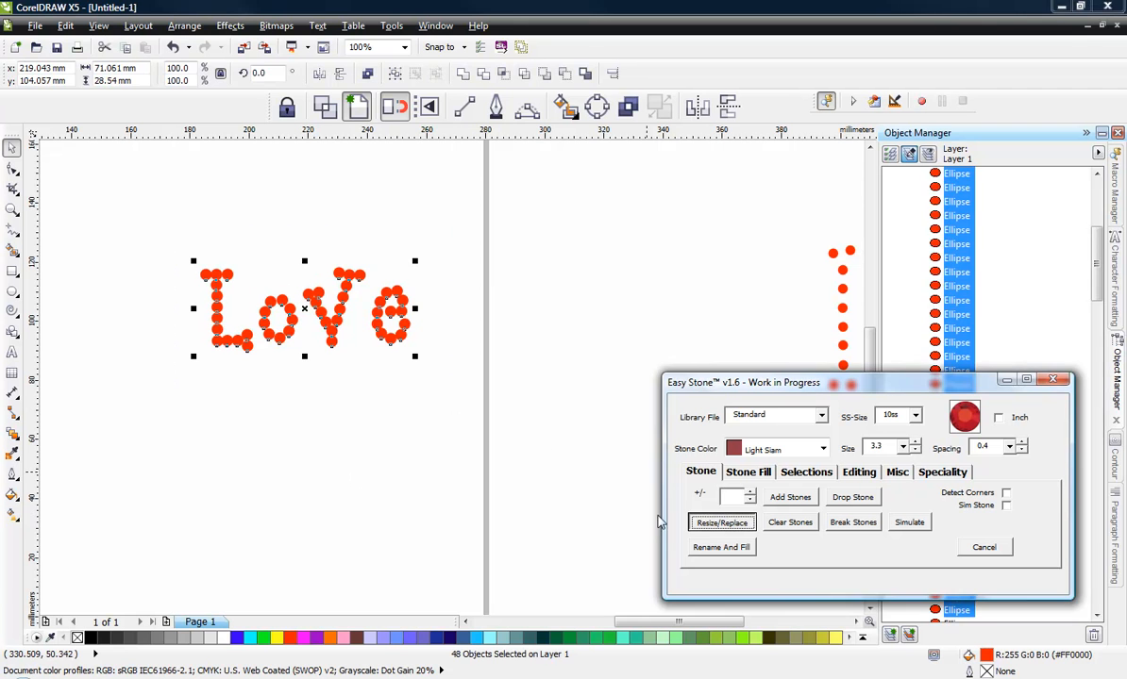
drag(162, 251, 451, 370)
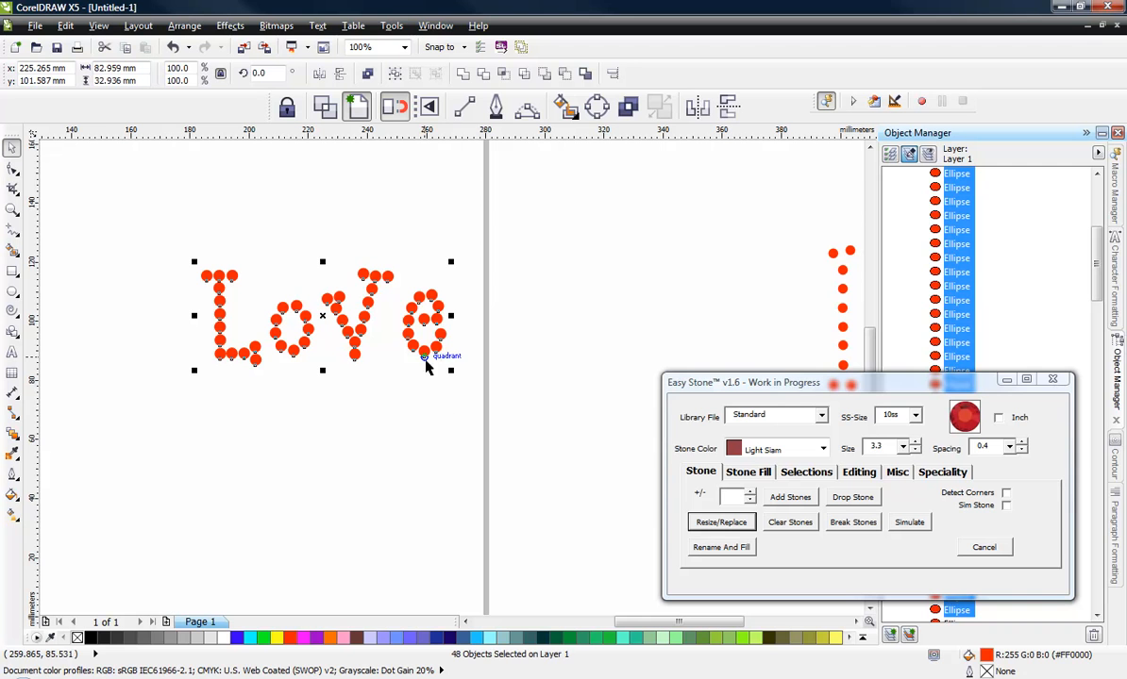
click(721, 522)
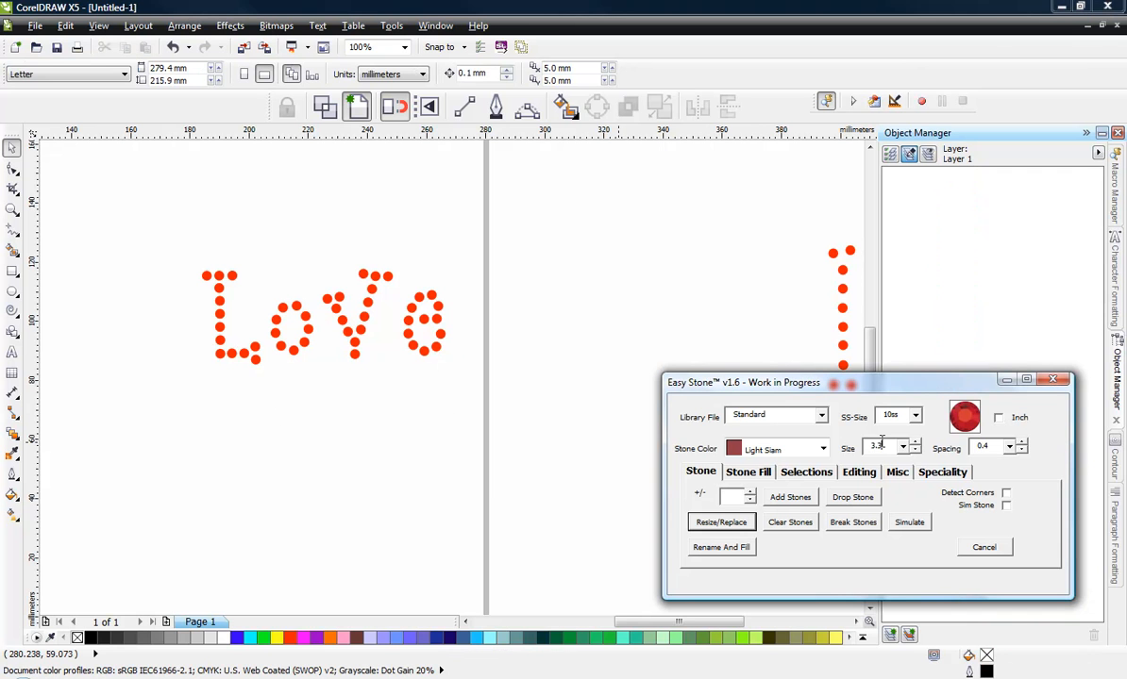
- Set the stone size to 2.6 and apply Resize/Replace to the stones of Love
drag(879, 445, 844, 445)
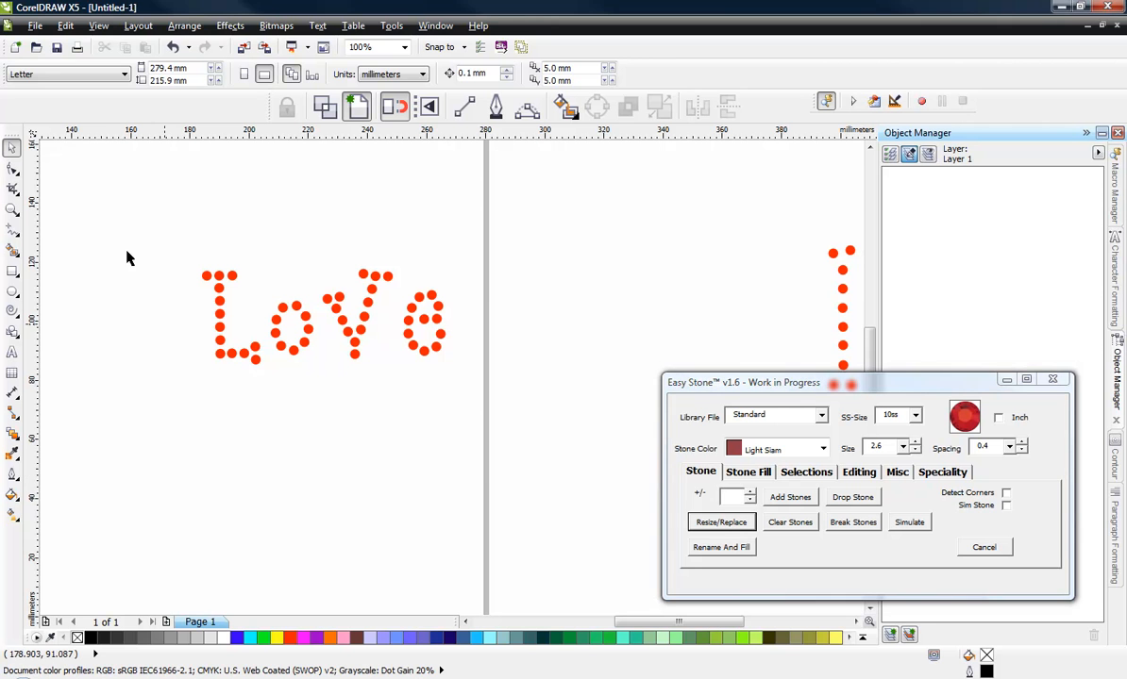
drag(129, 218, 629, 493)
click(720, 522)
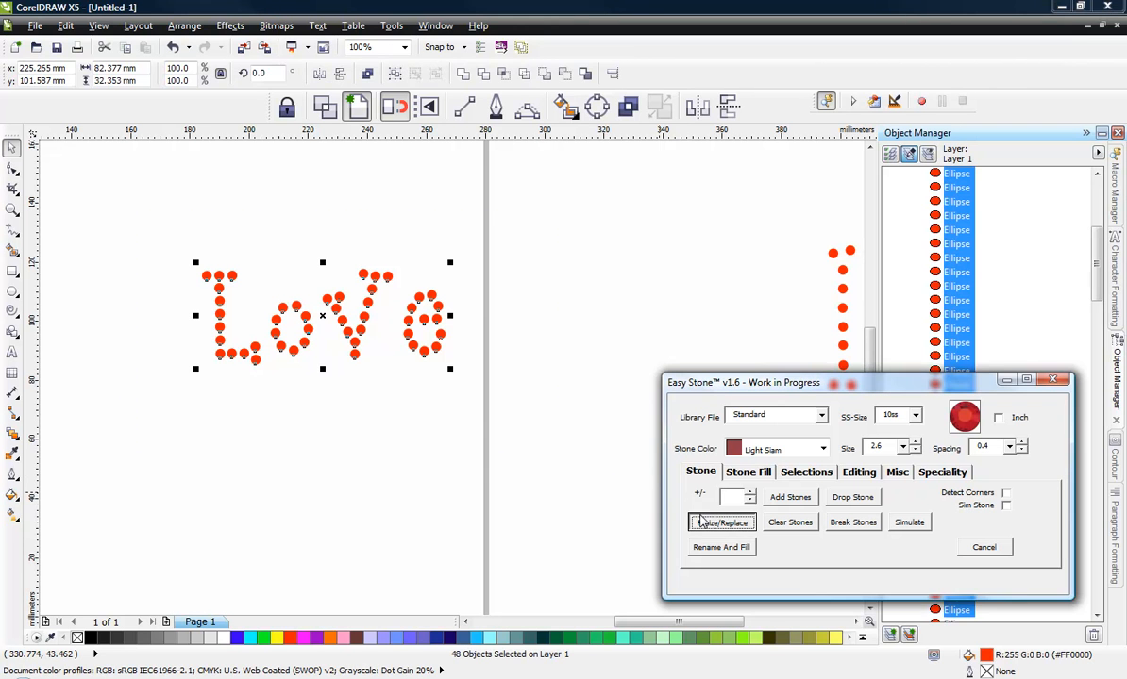
- Select all stones of Love, apply Resize/Replace once more, and inspect the stones up close
drag(124, 211, 384, 394)
click(700, 522)
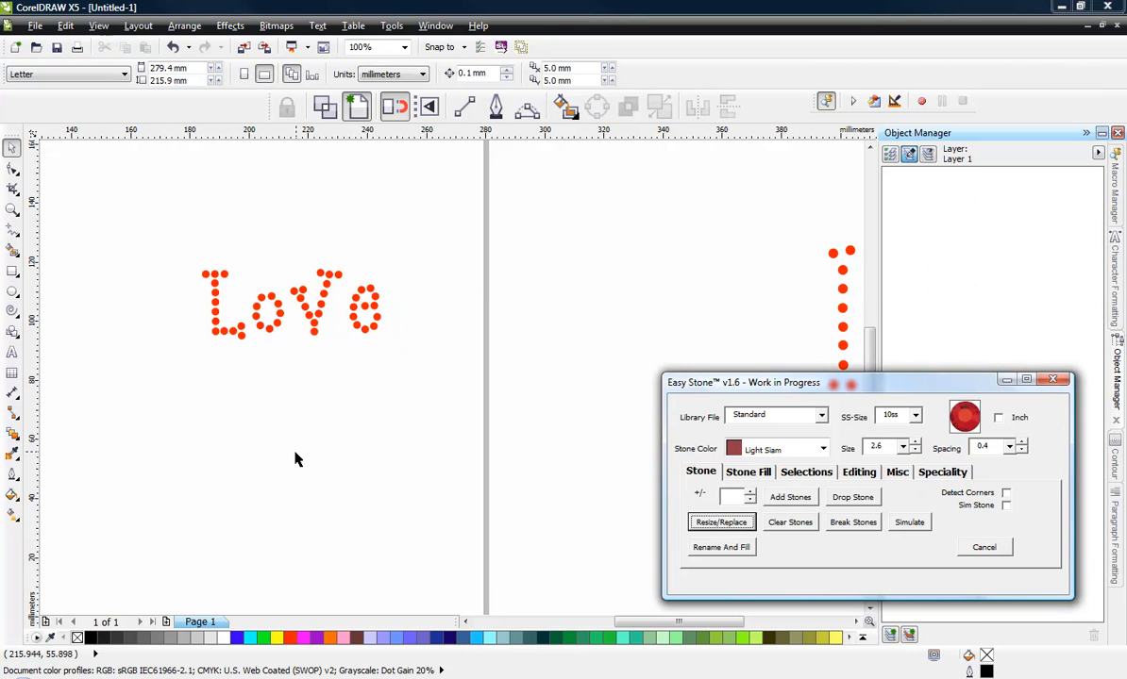
scroll(229, 275, up, 2)
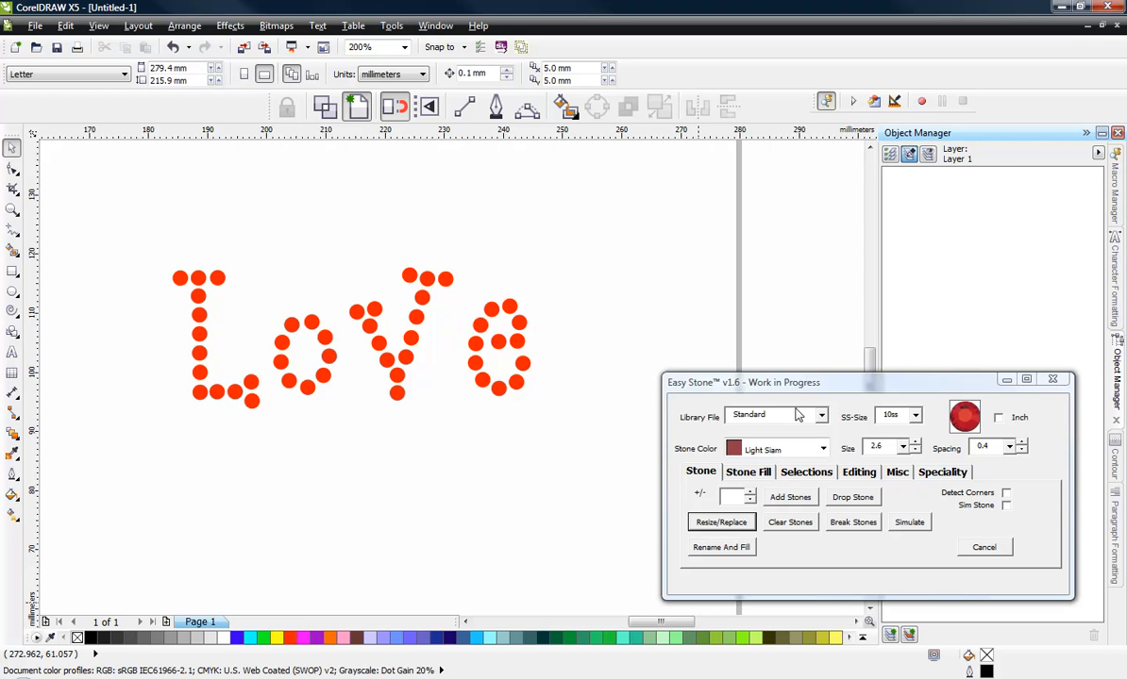
click(401, 379)
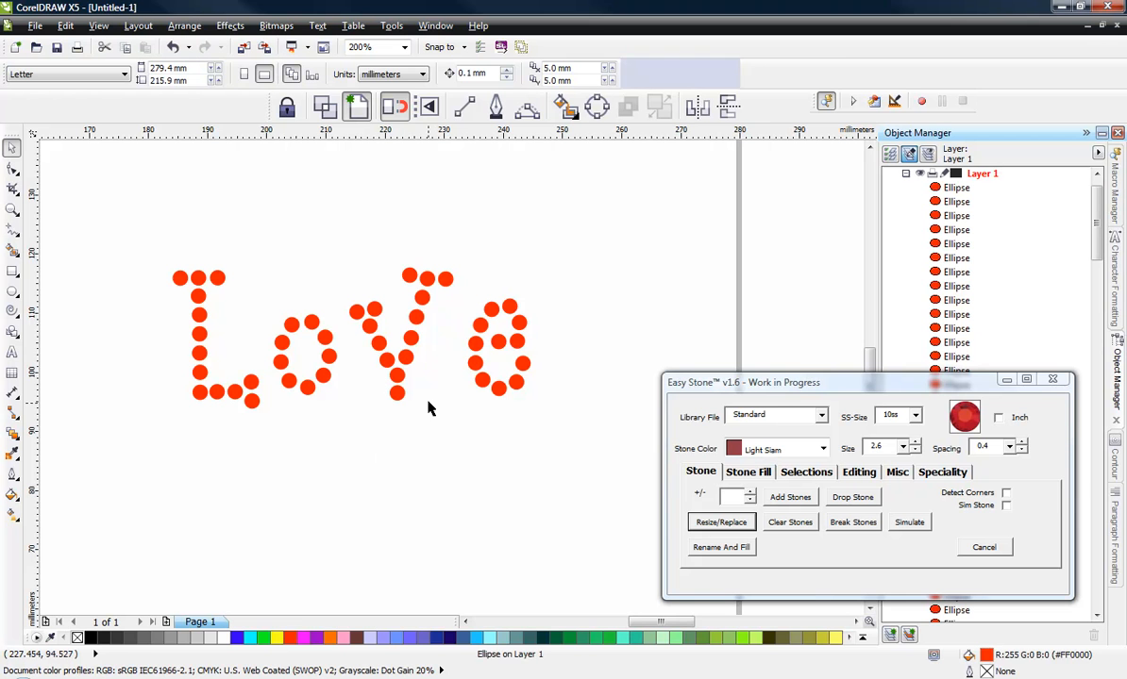
click(428, 407)
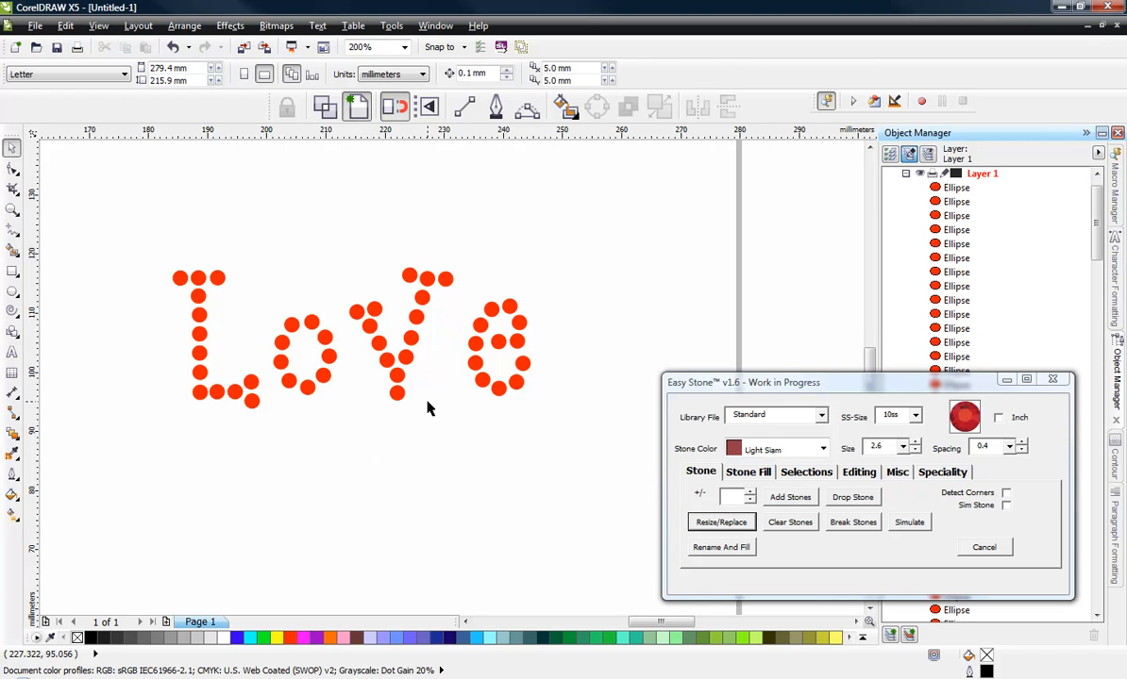
scroll(405, 387, down, 6)
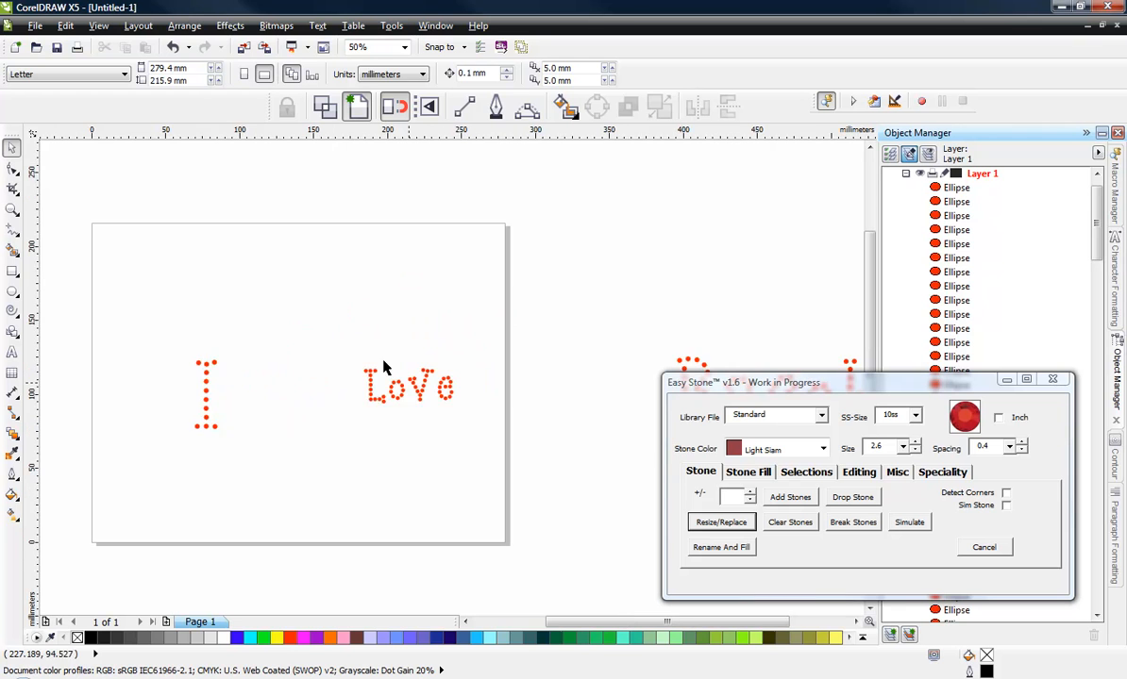
- Delete all the stone lettering from the page and close the Easy Stone dialog
drag(191, 243, 591, 394)
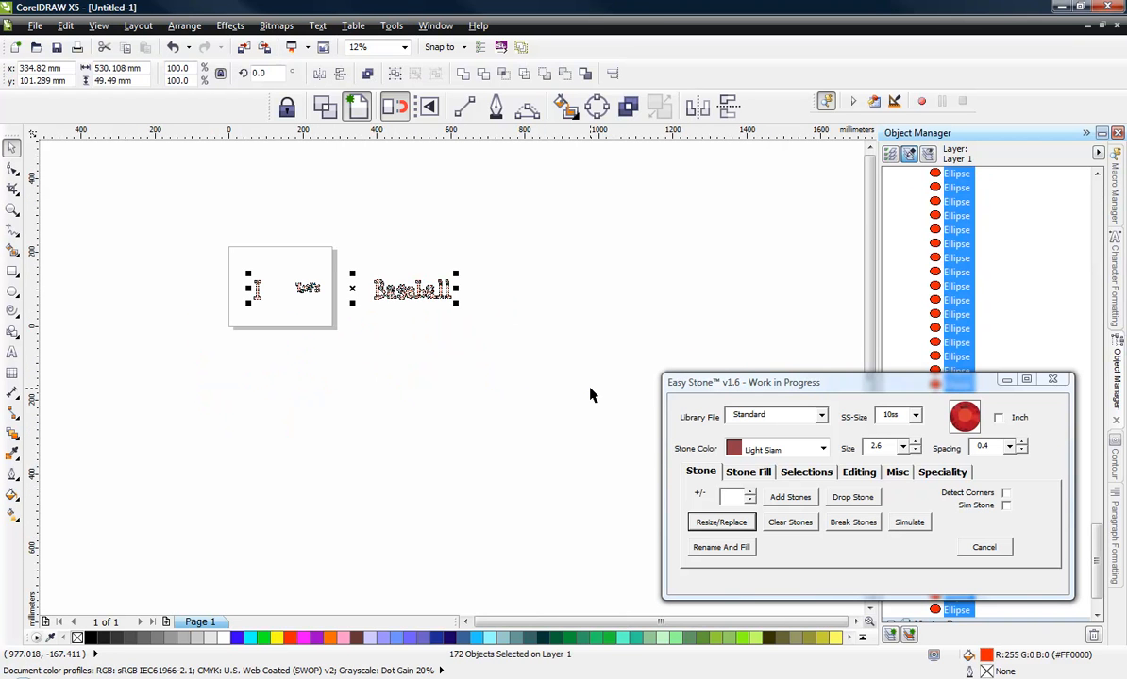
key(Delete)
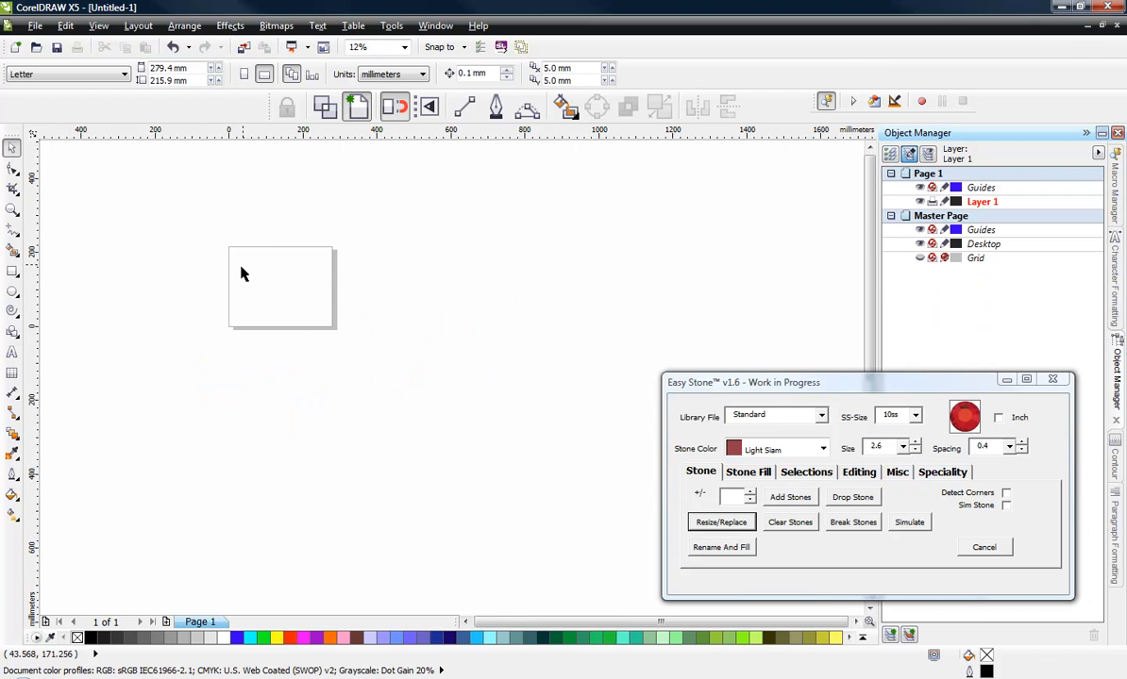
scroll(241, 273, up, 5)
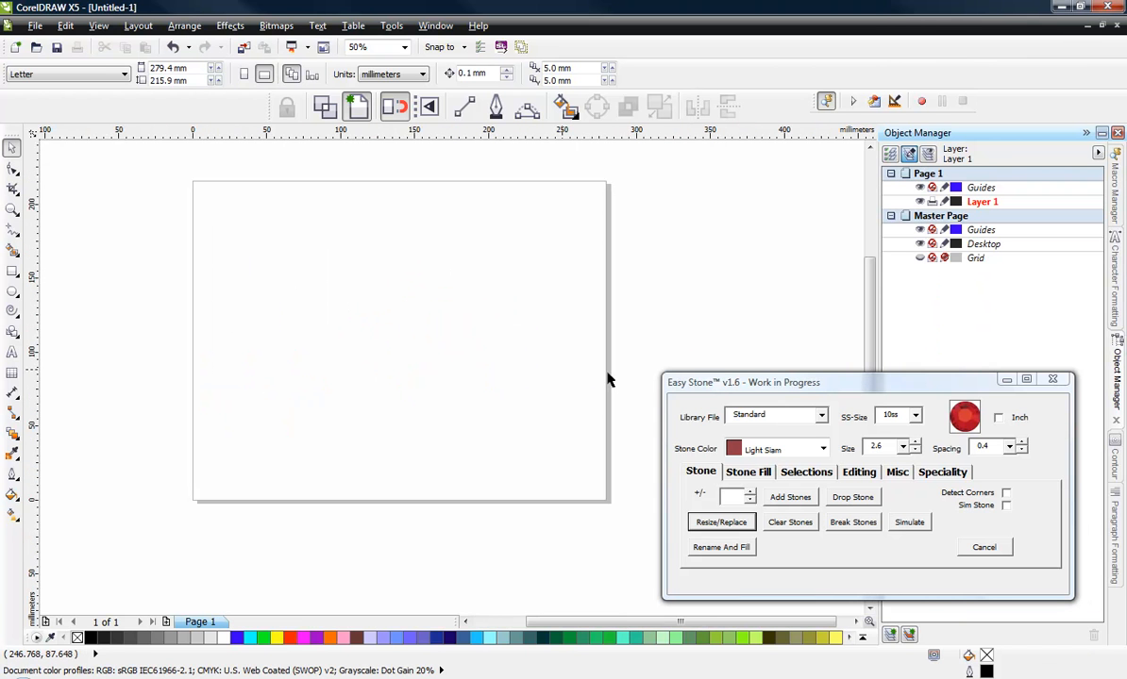
click(1006, 379)
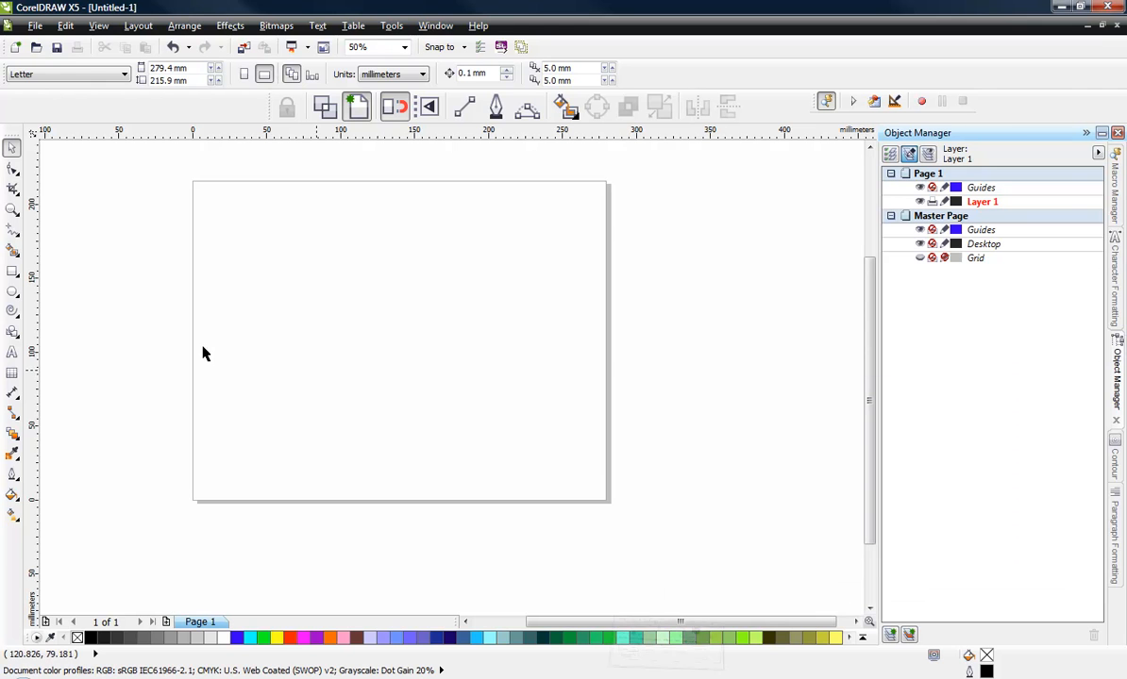
- Add artistic text "I Love Baseball" in the ES-Curlz font on the page
click(12, 351)
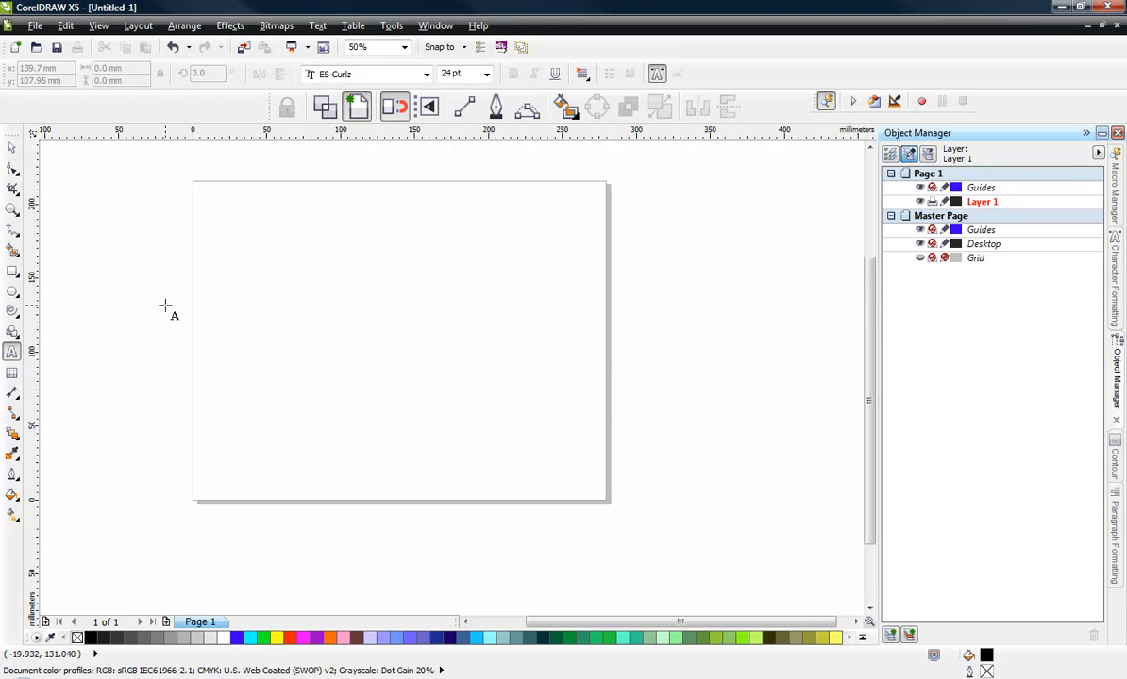
click(255, 279)
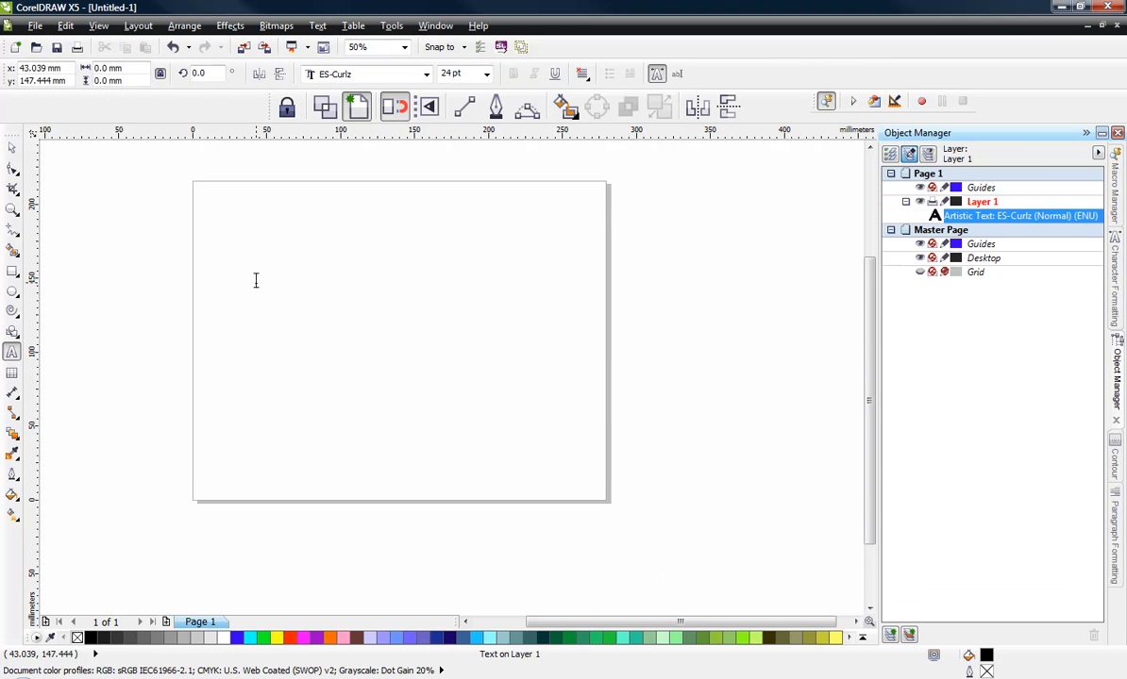
text(Love Baseball)
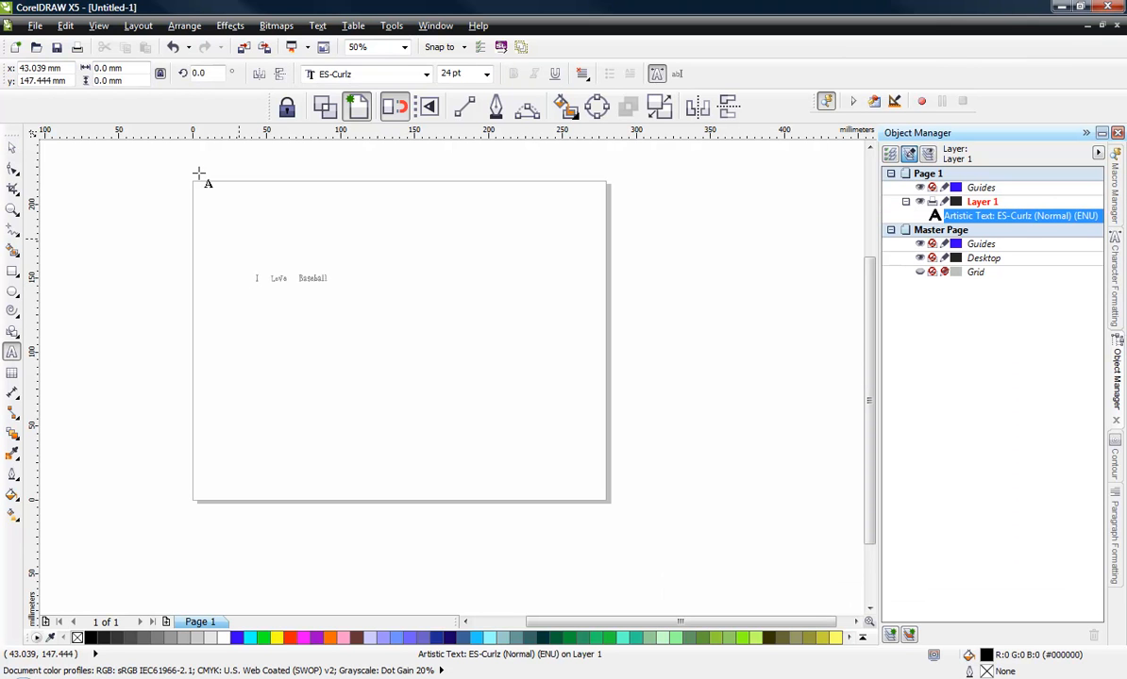
click(11, 147)
click(239, 272)
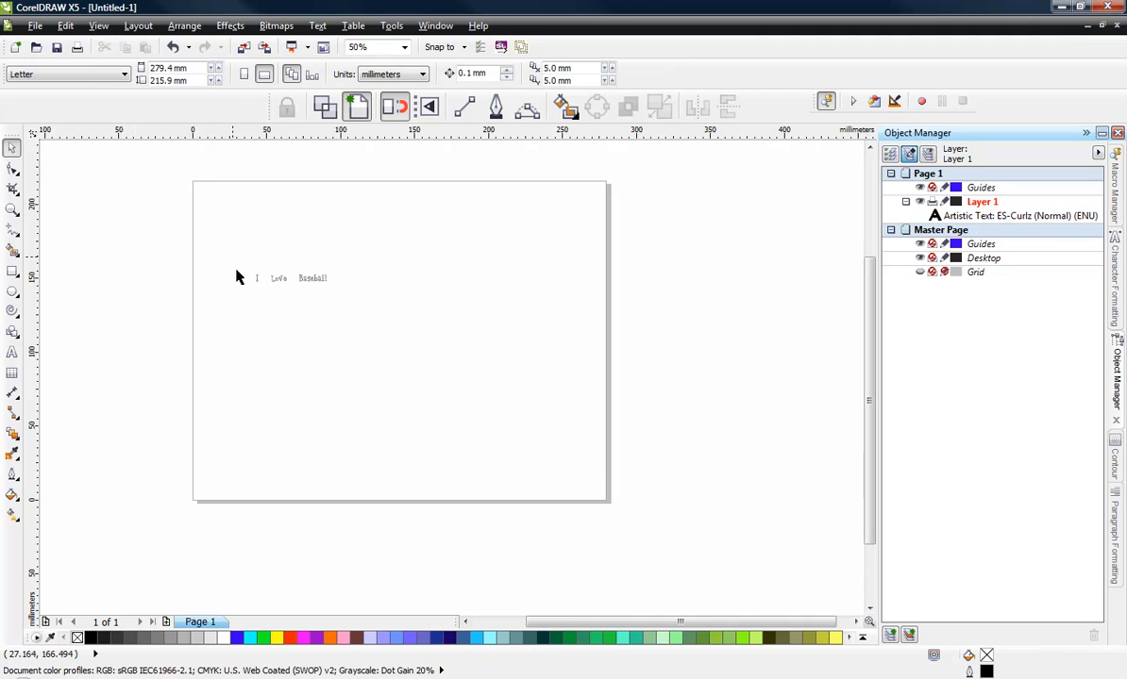
- Break the artistic text apart into separate words
scroll(296, 255, up, 3)
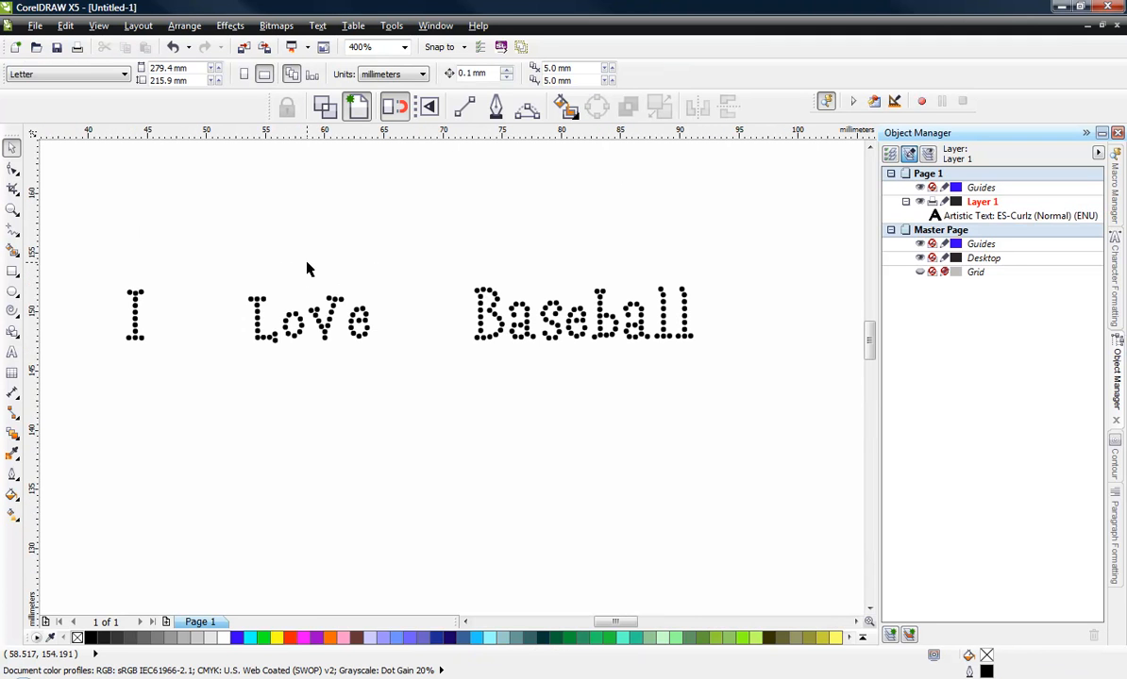
click(305, 314)
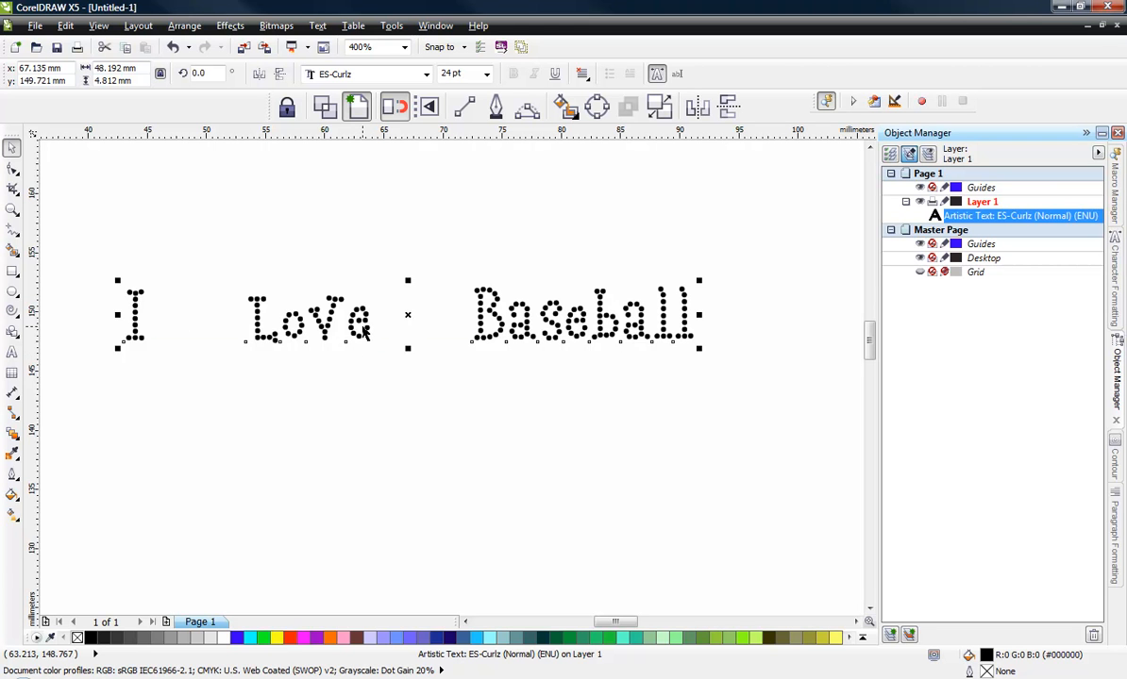
click(349, 407)
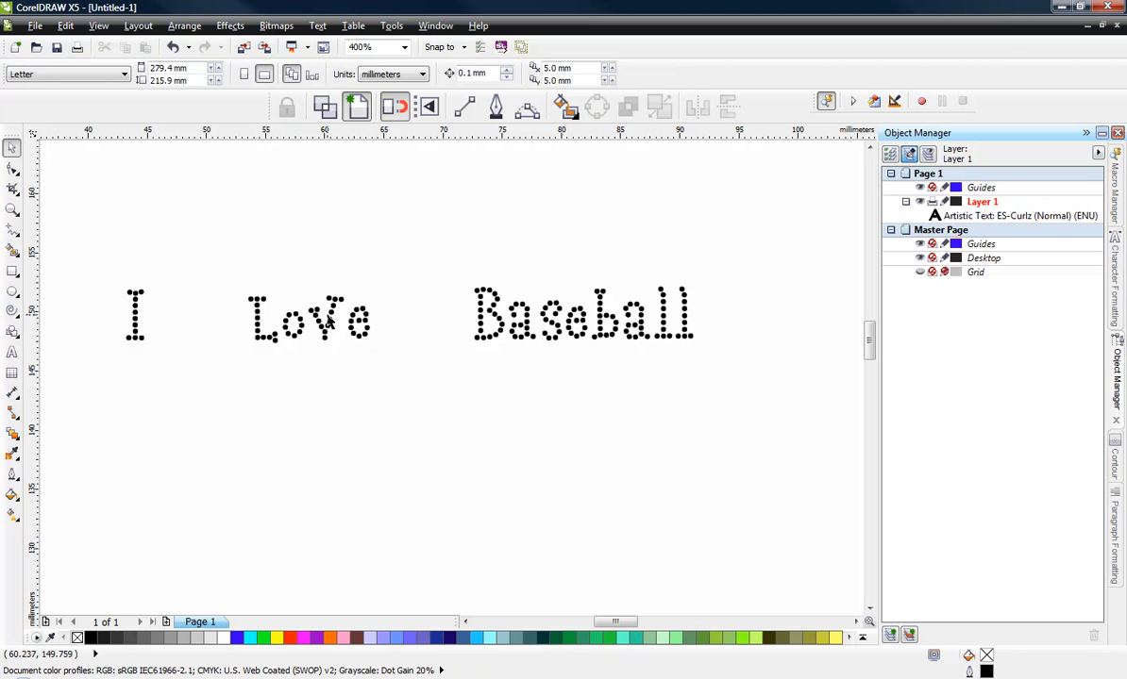
click(331, 314)
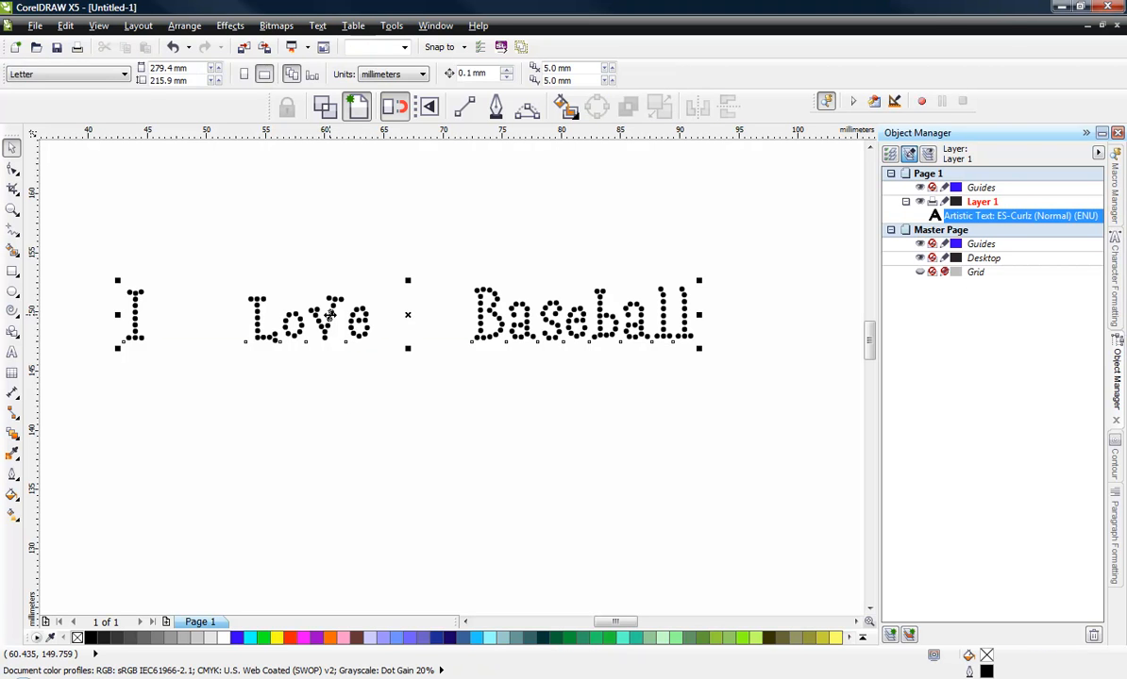
click(179, 25)
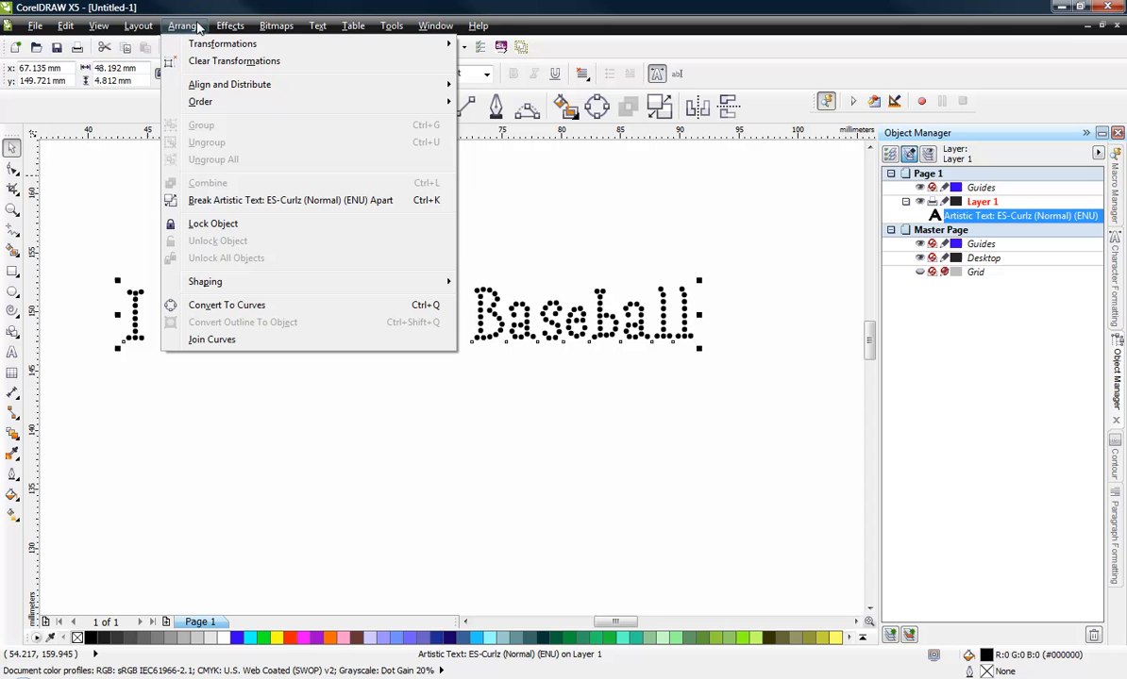
click(250, 202)
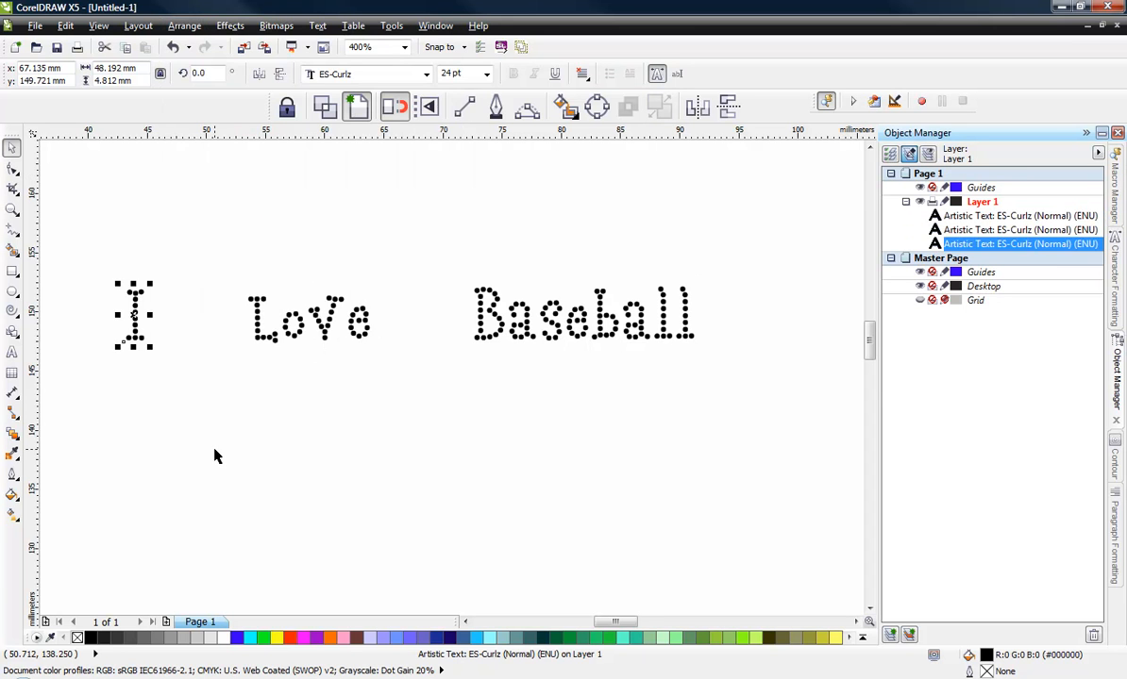
- Select each separated word in turn to check the split
click(215, 451)
click(130, 313)
click(327, 338)
click(503, 311)
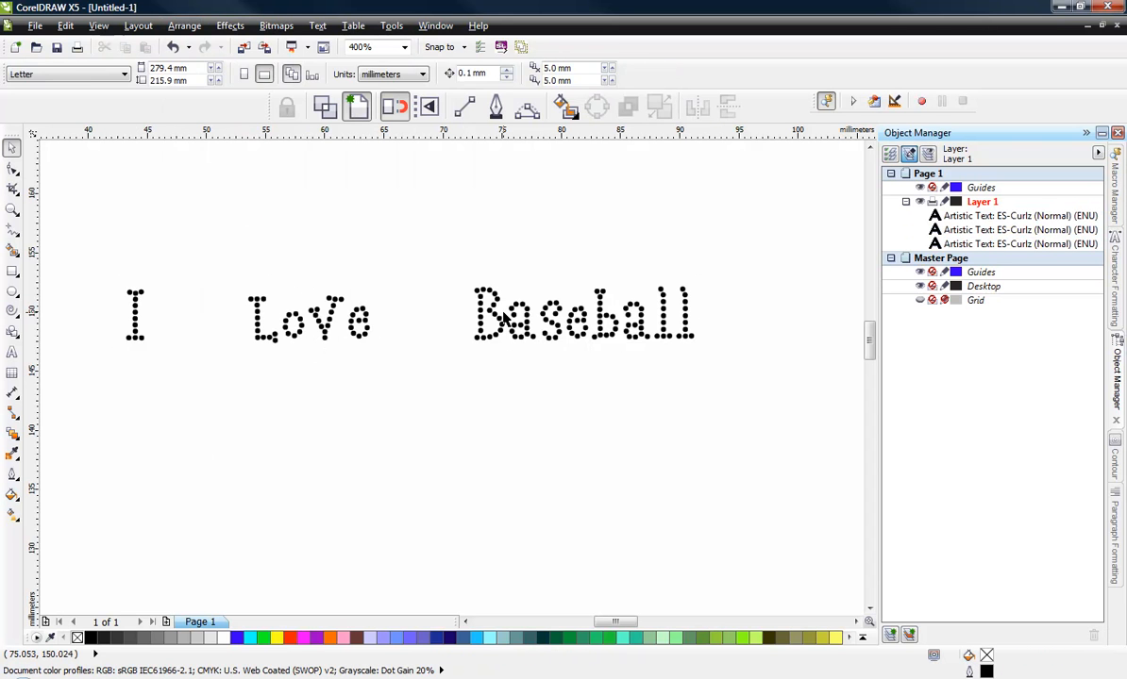
click(476, 304)
click(315, 321)
click(134, 315)
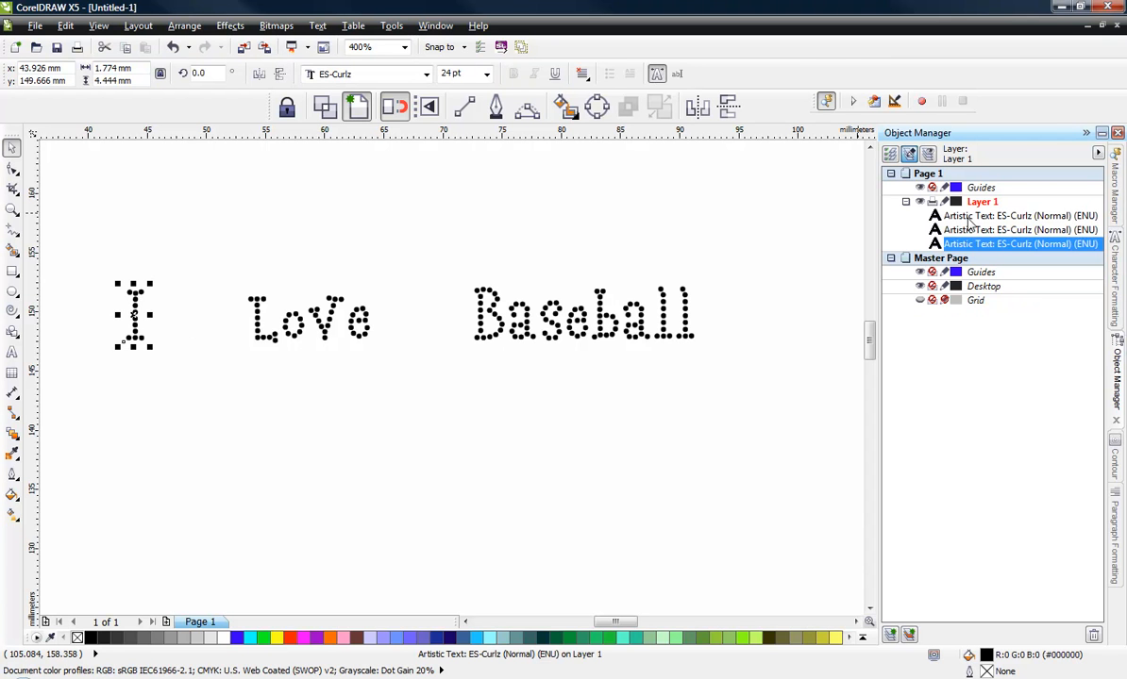
- Convert the word I to curves
click(94, 396)
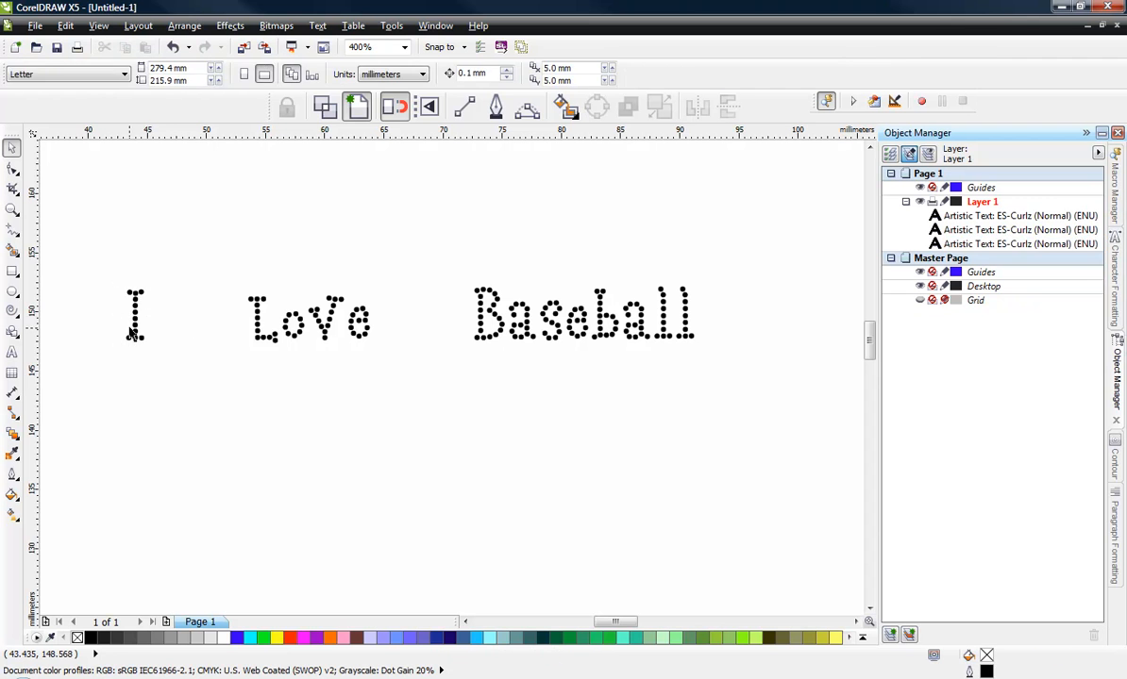
click(134, 318)
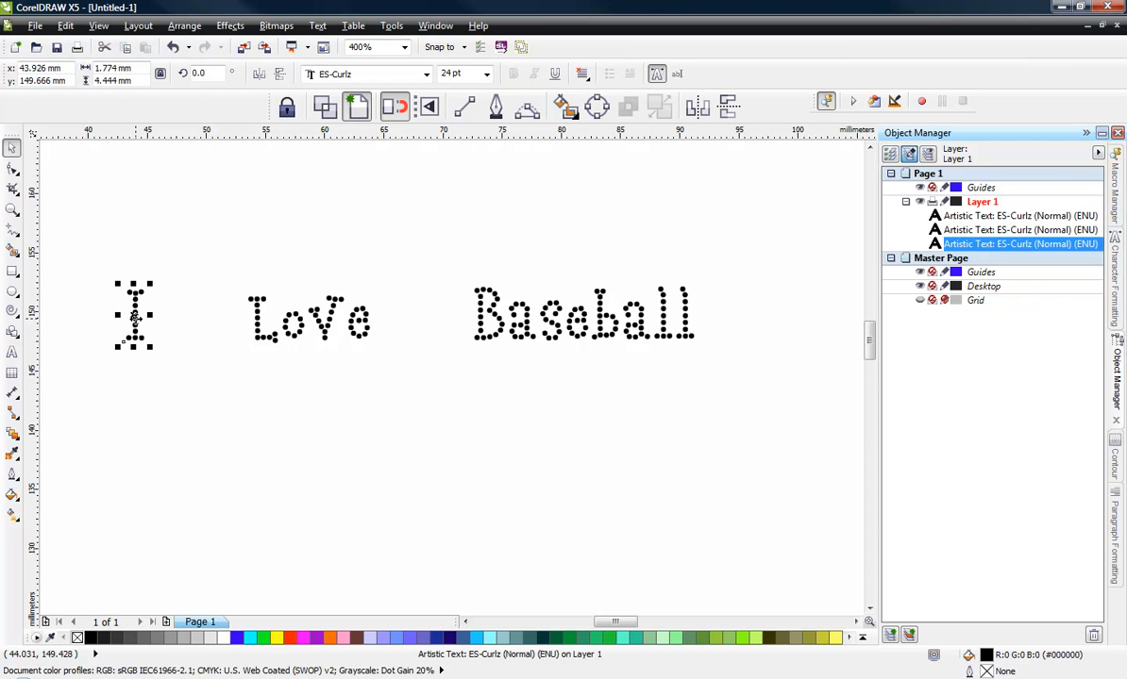
right_click(134, 318)
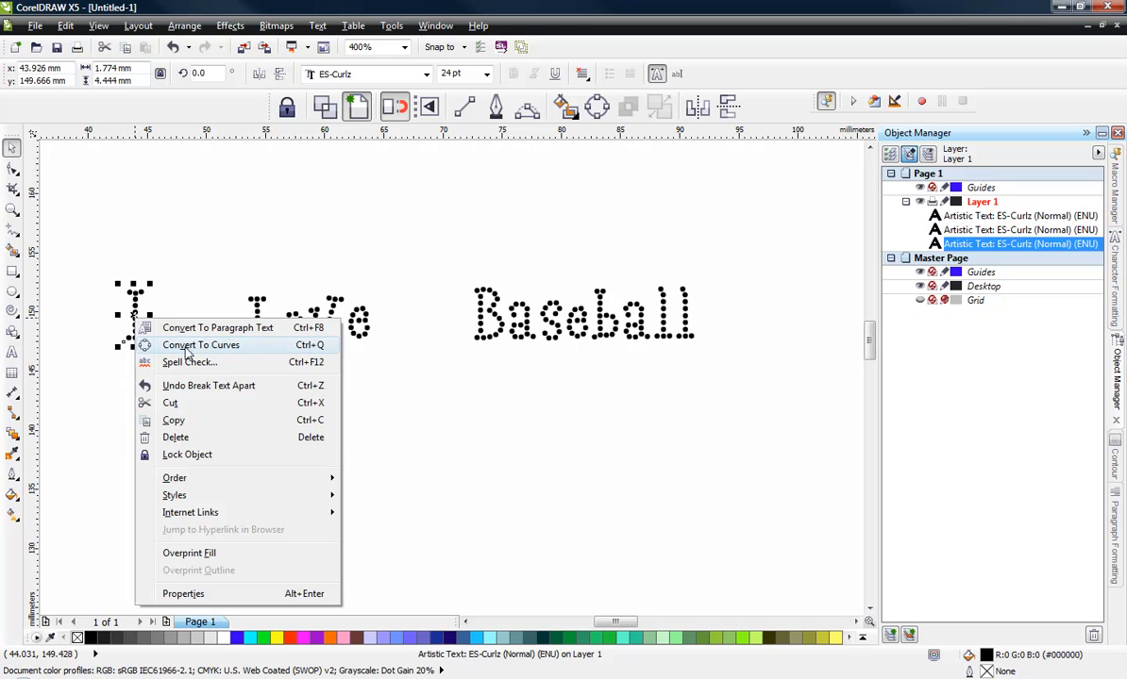
click(304, 347)
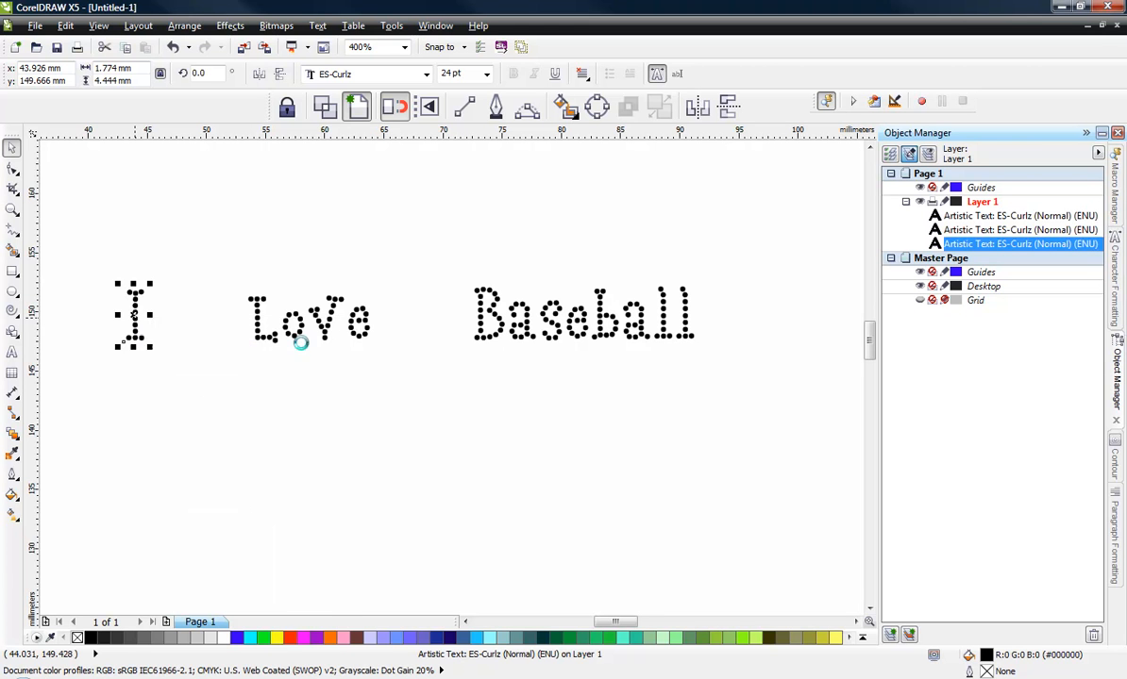
- Break the curves of I apart into individual dots
right_click(134, 324)
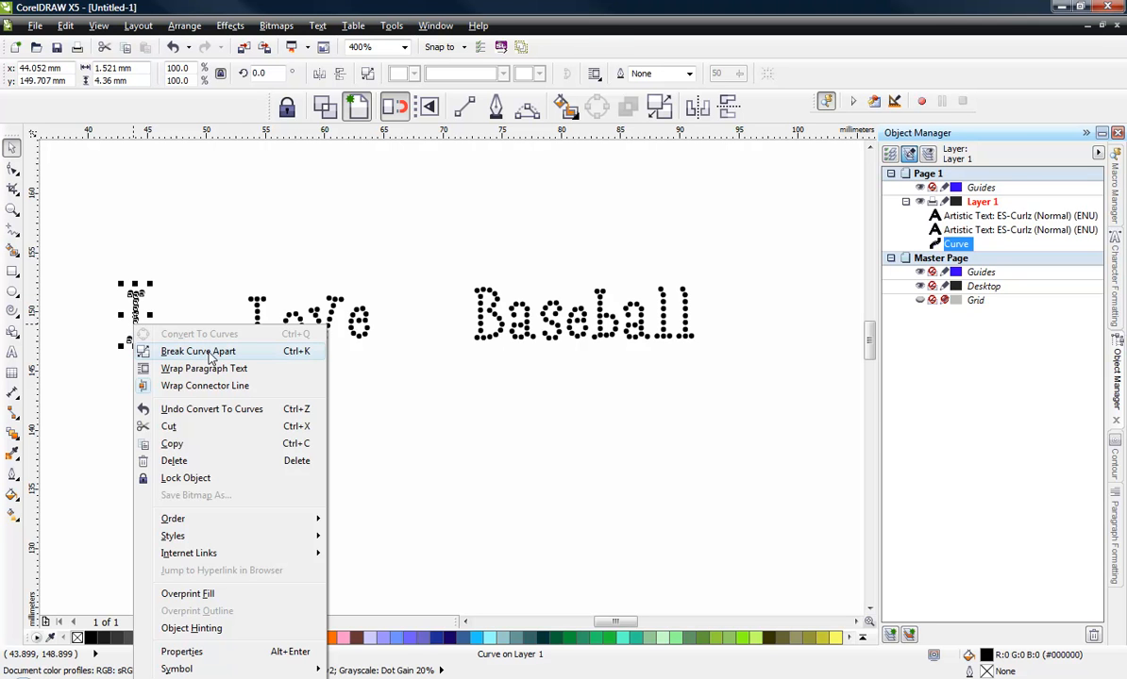
click(209, 352)
click(153, 361)
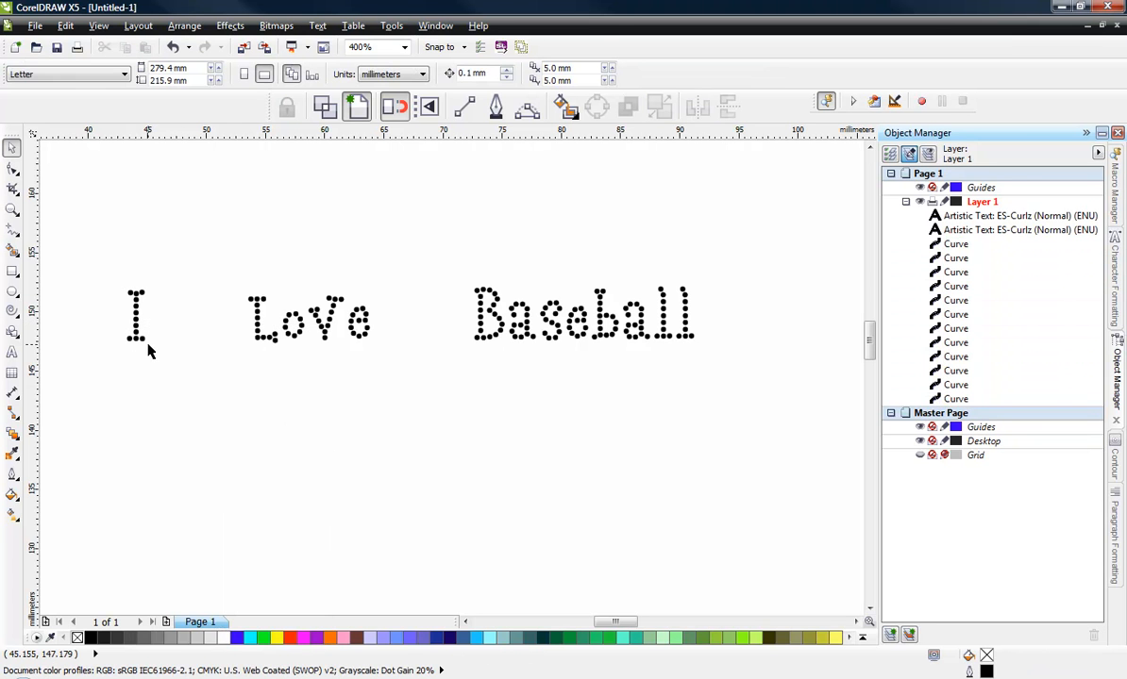
- Examine the separated dots of I up close by selecting single dots
scroll(127, 321, up, 3)
click(156, 224)
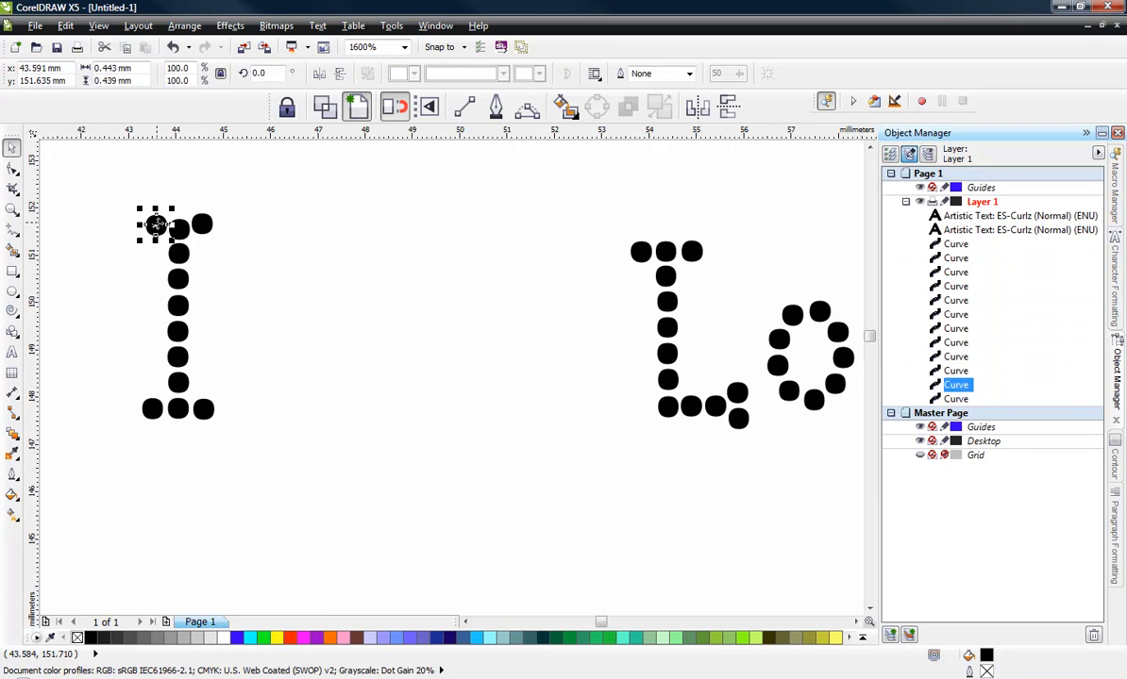
click(179, 227)
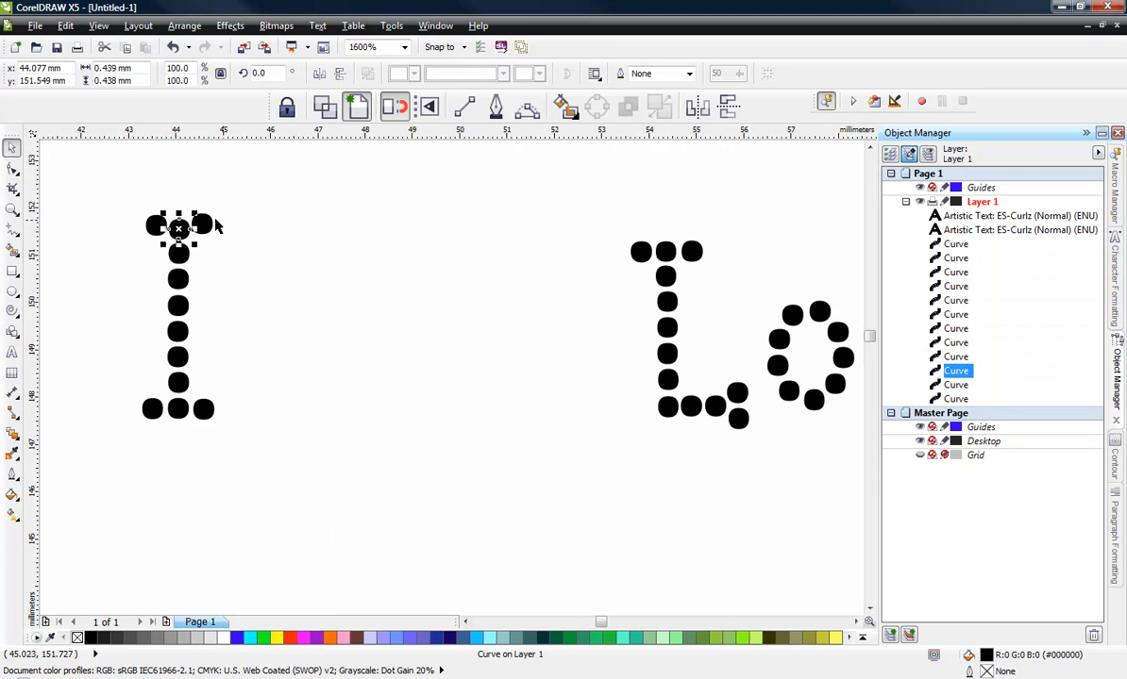
click(205, 224)
click(255, 243)
scroll(211, 235, down, 1)
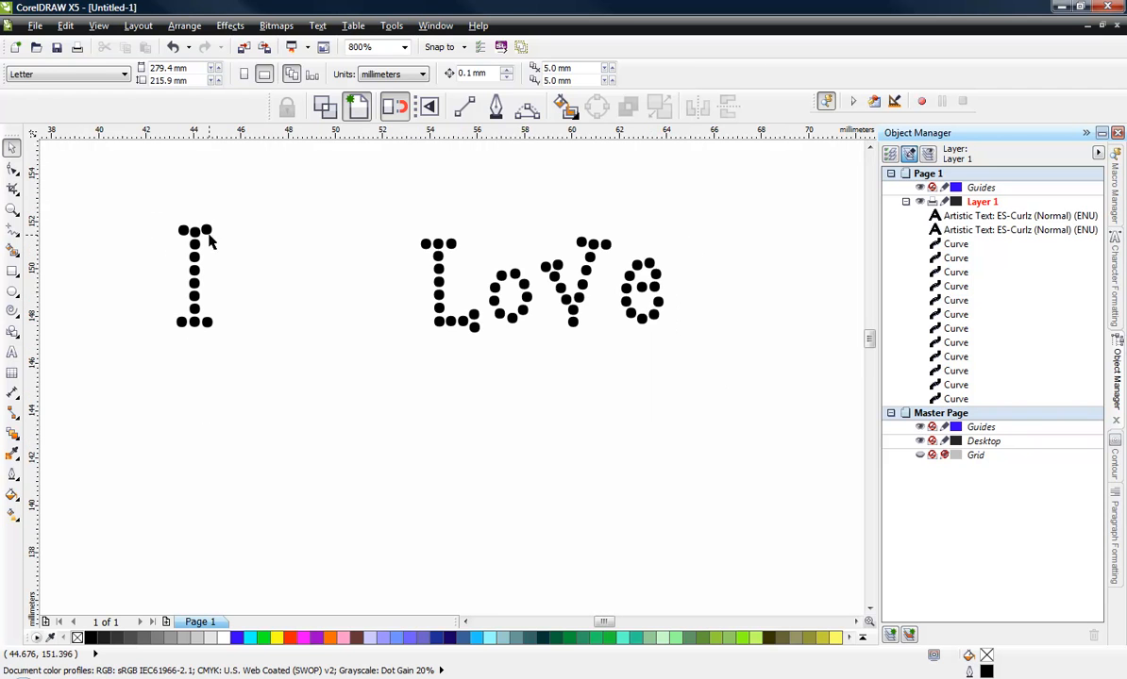
click(203, 229)
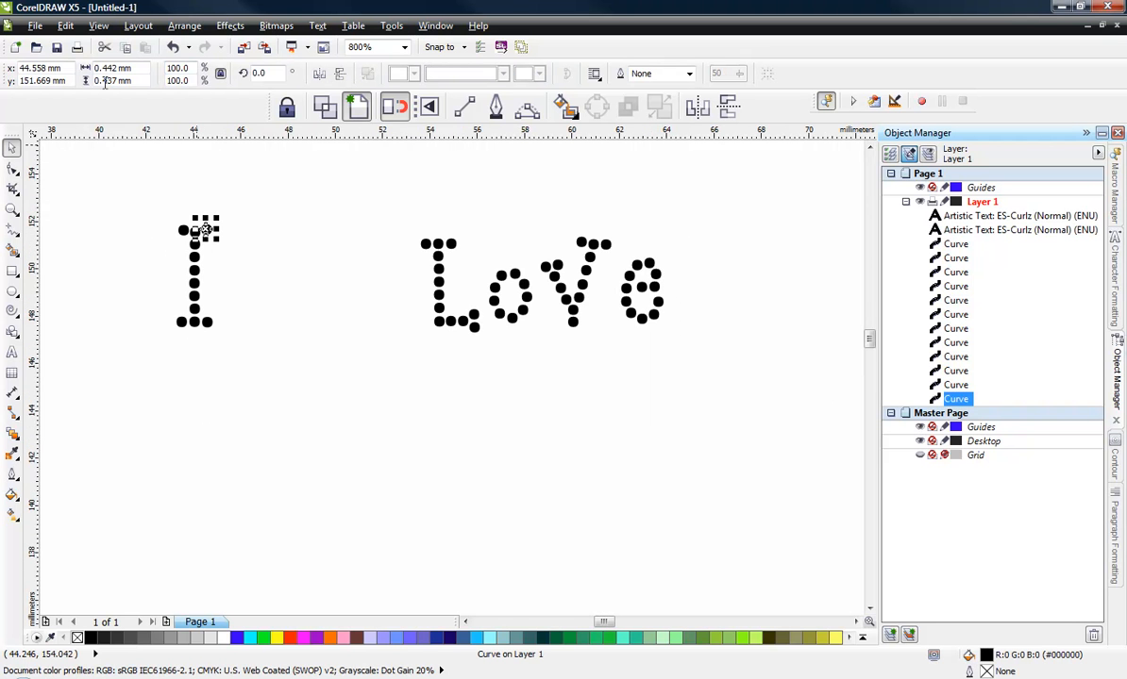
click(105, 205)
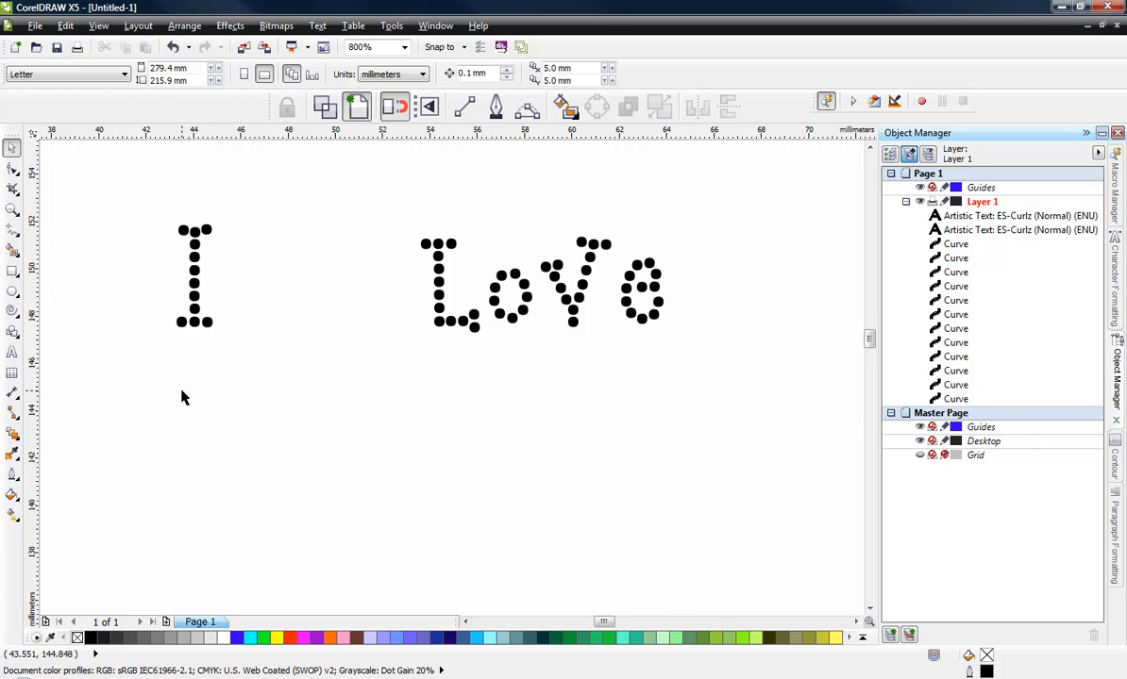
- Select all the lettering and scale it to 747%
key(ctrl+a)
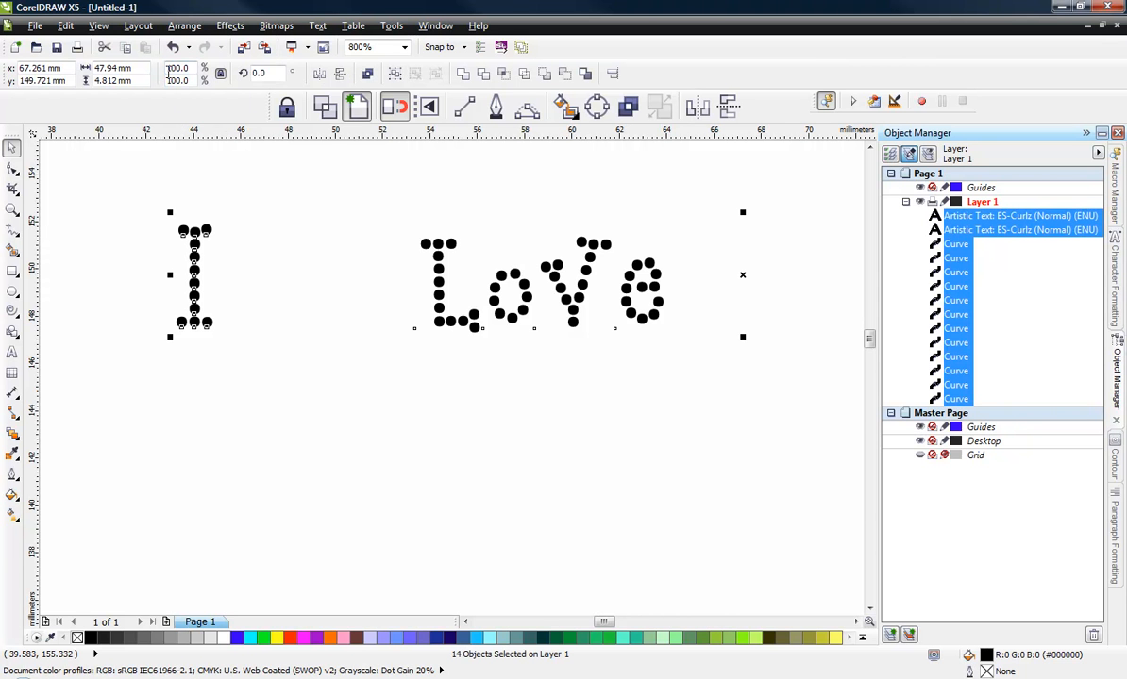
drag(195, 68, 148, 68)
text(747)
key(Return)
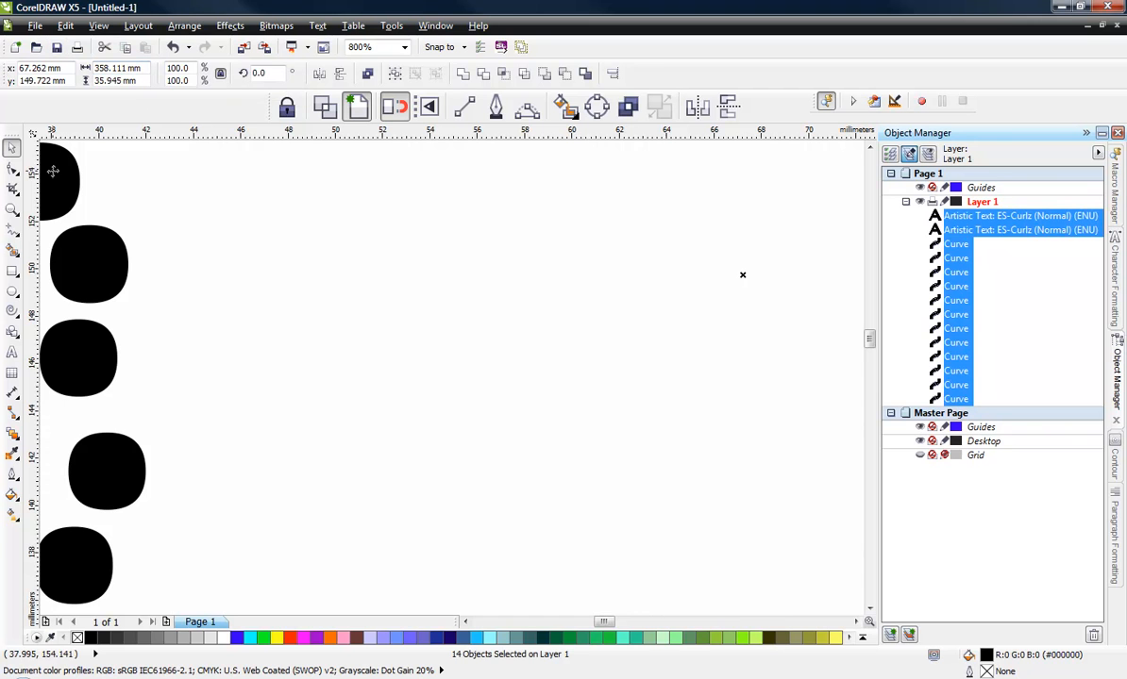
click(477, 303)
scroll(478, 303, down, 4)
scroll(252, 255, up, 2)
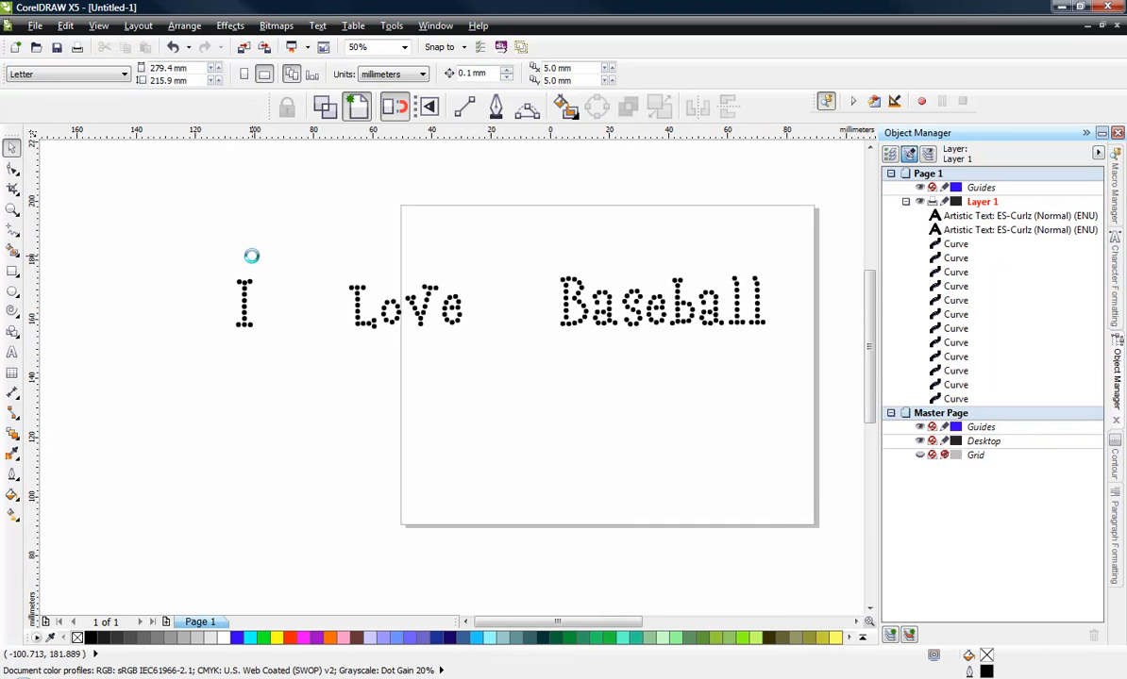
- Examine the individual dots of the scaled lettering up close by selecting single dots
scroll(224, 376, up, 1)
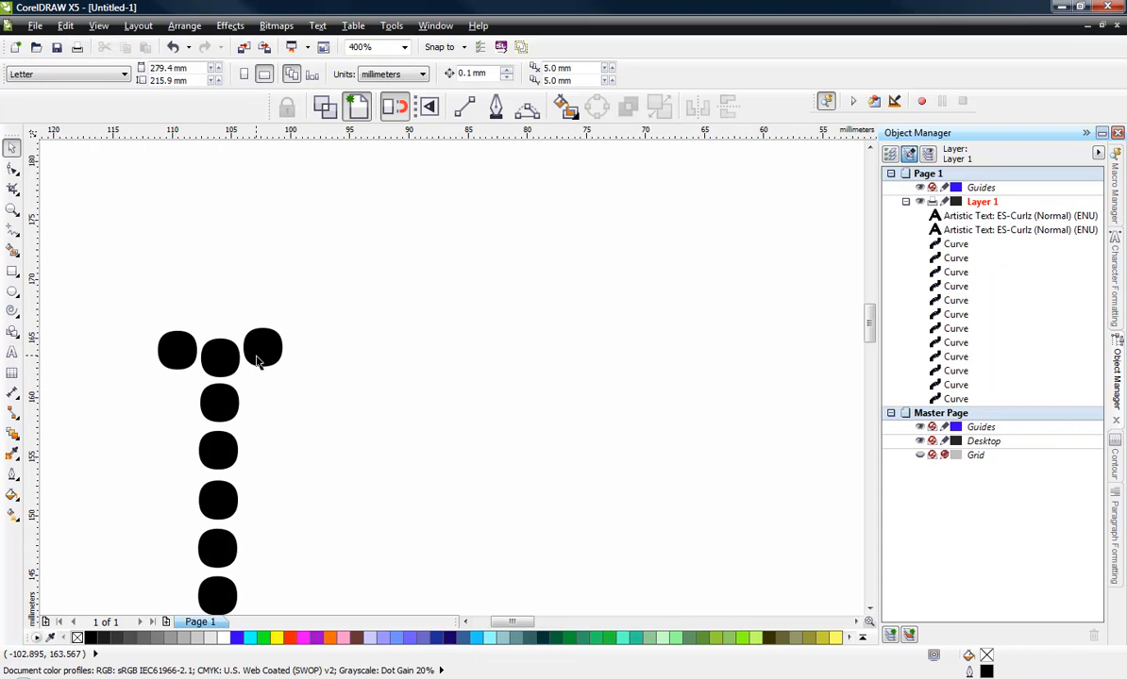
click(263, 332)
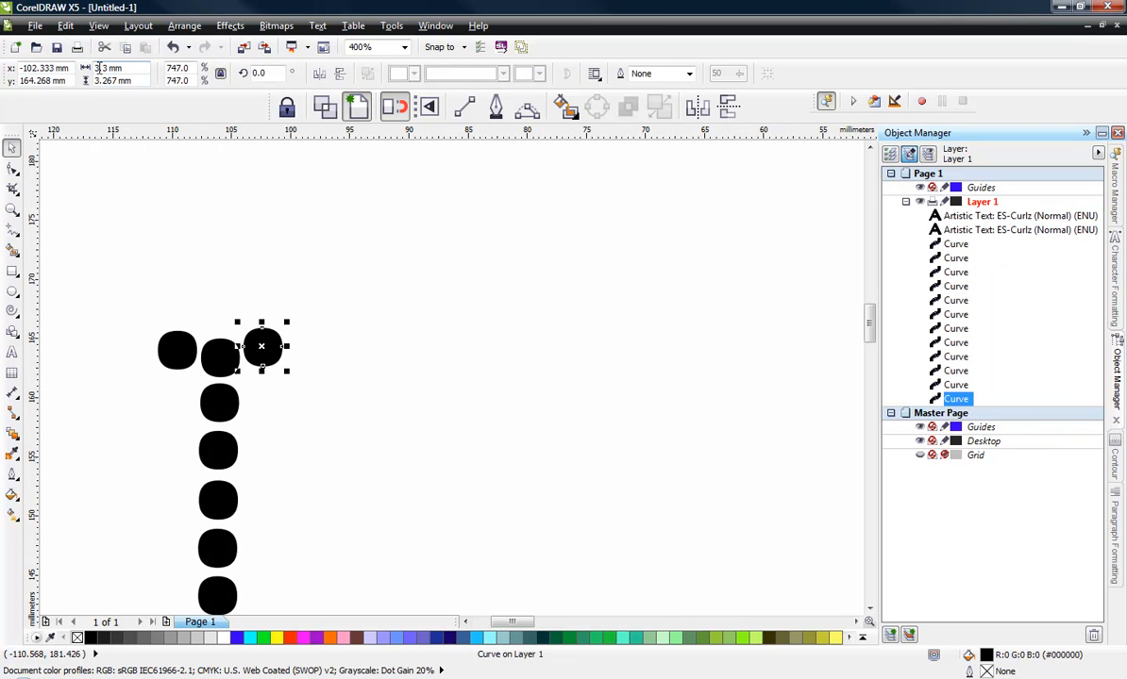
click(171, 244)
scroll(250, 238, down, 3)
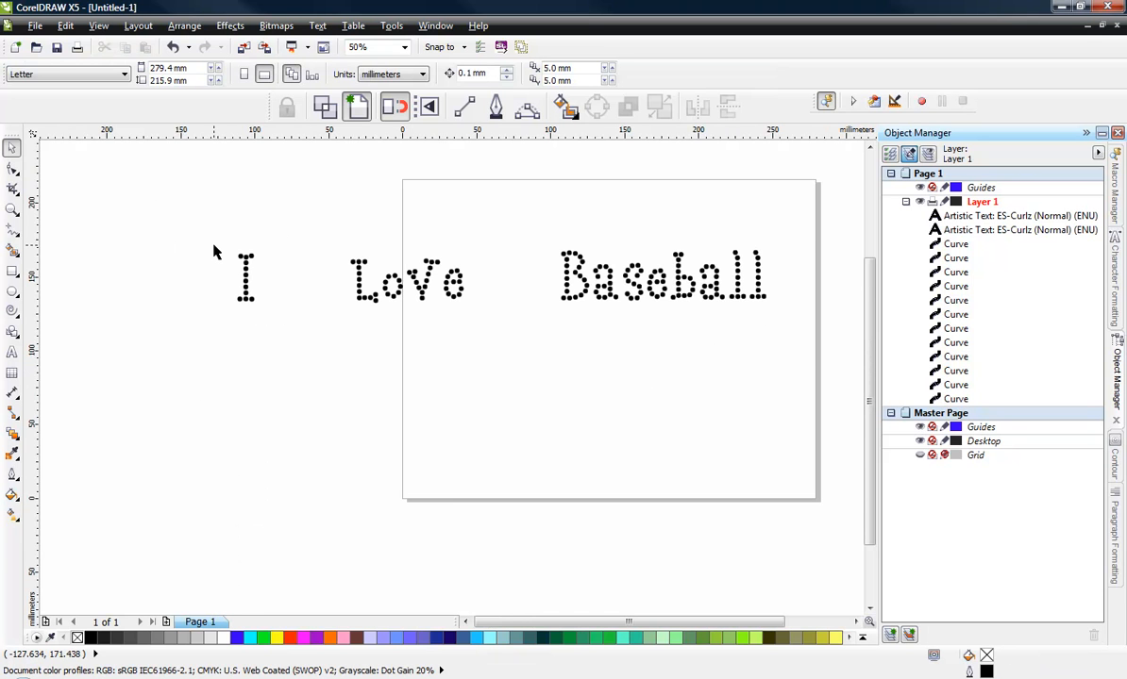
scroll(213, 251, up, 1)
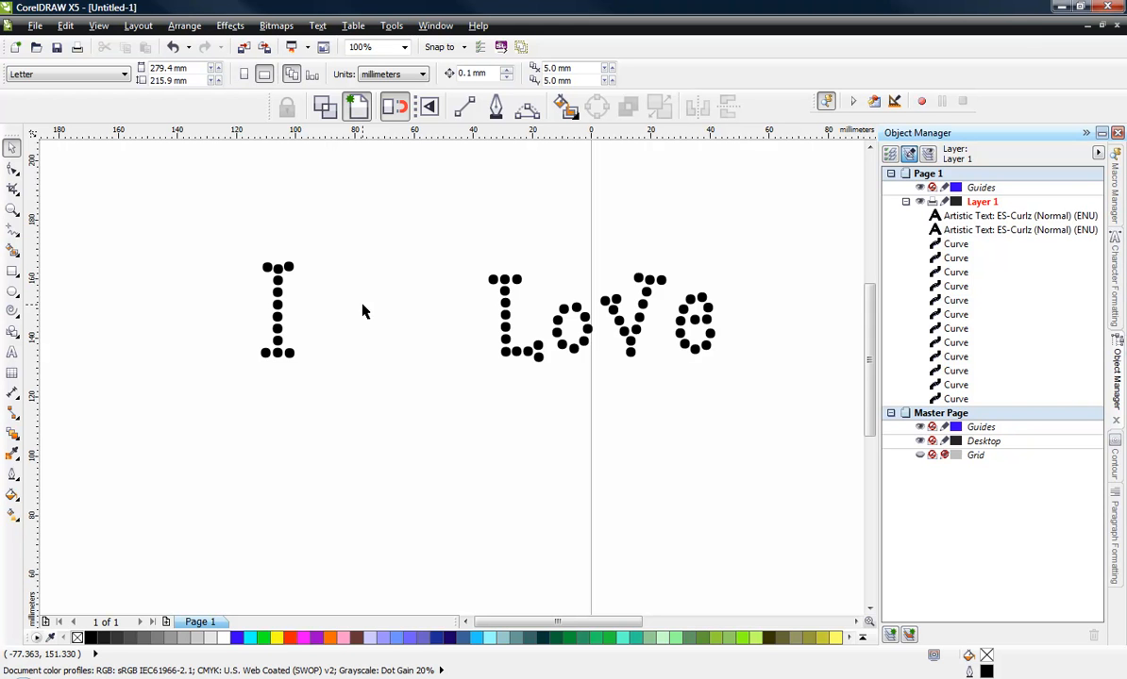
key(ctrl+a)
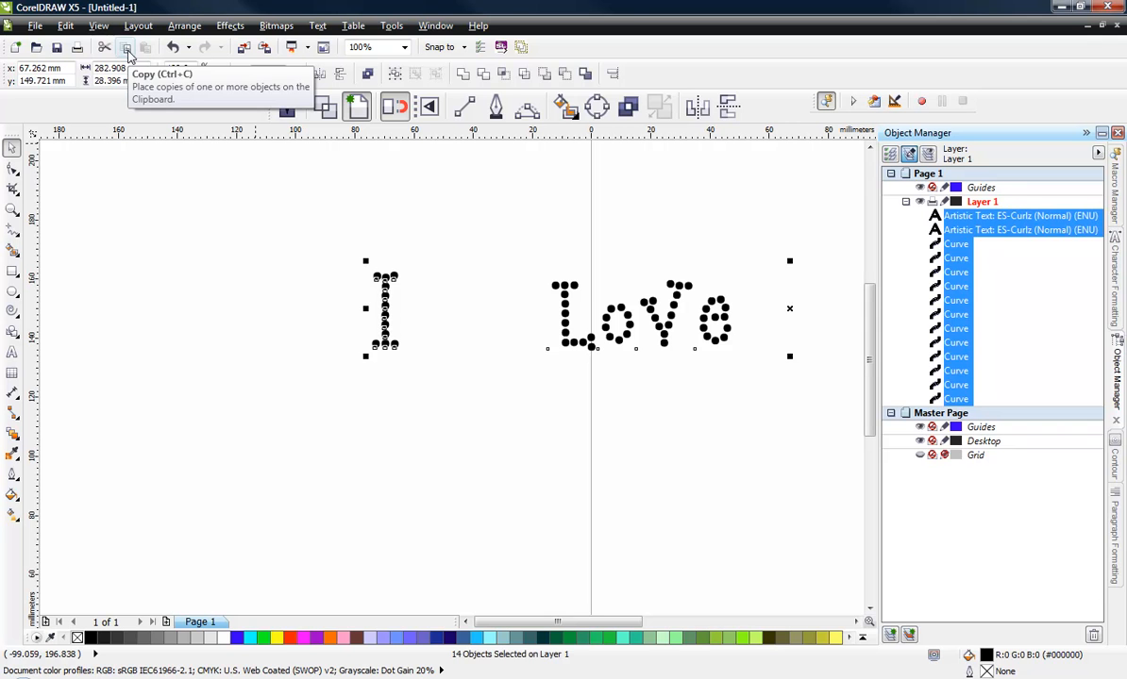
click(259, 349)
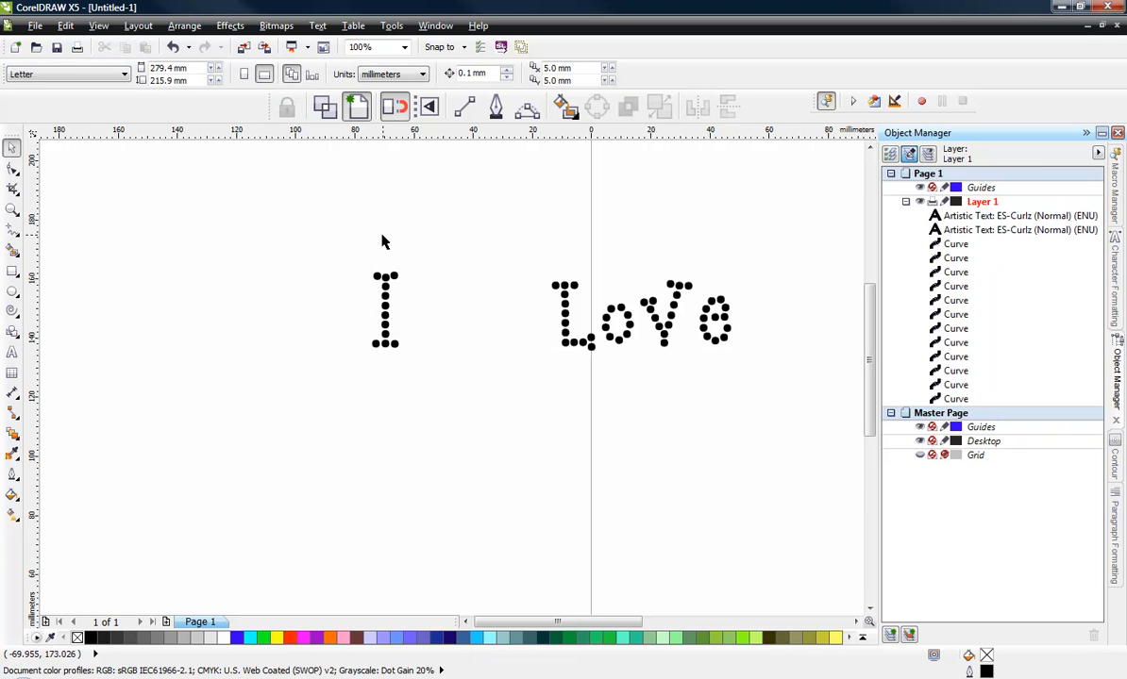
click(376, 274)
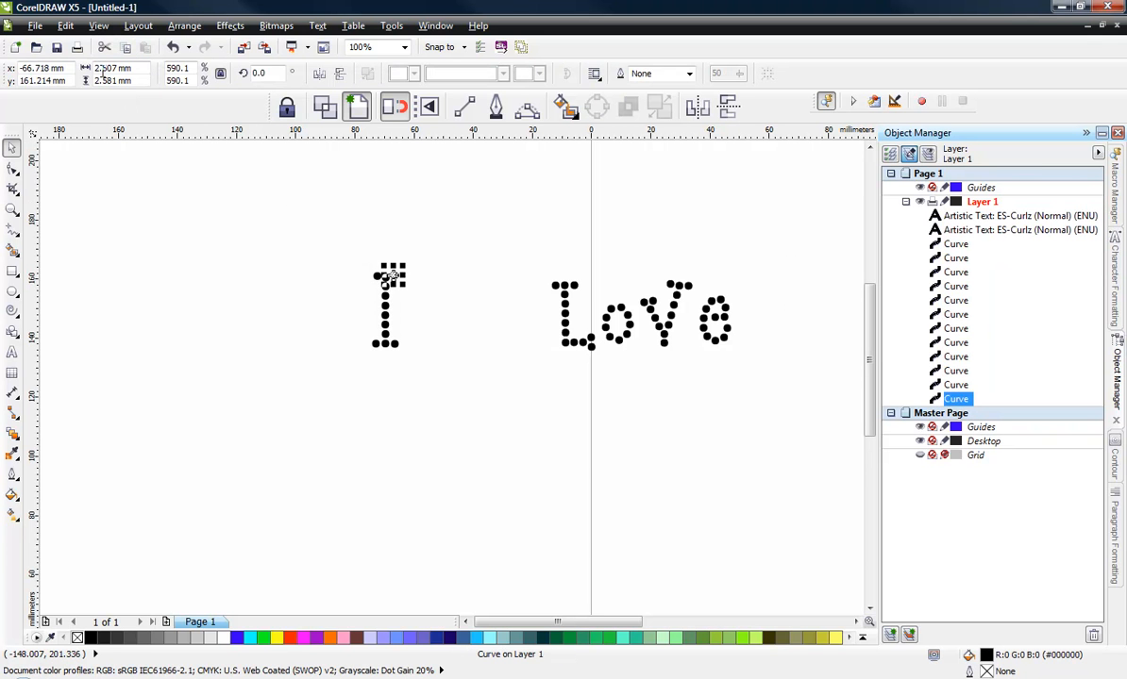
click(141, 265)
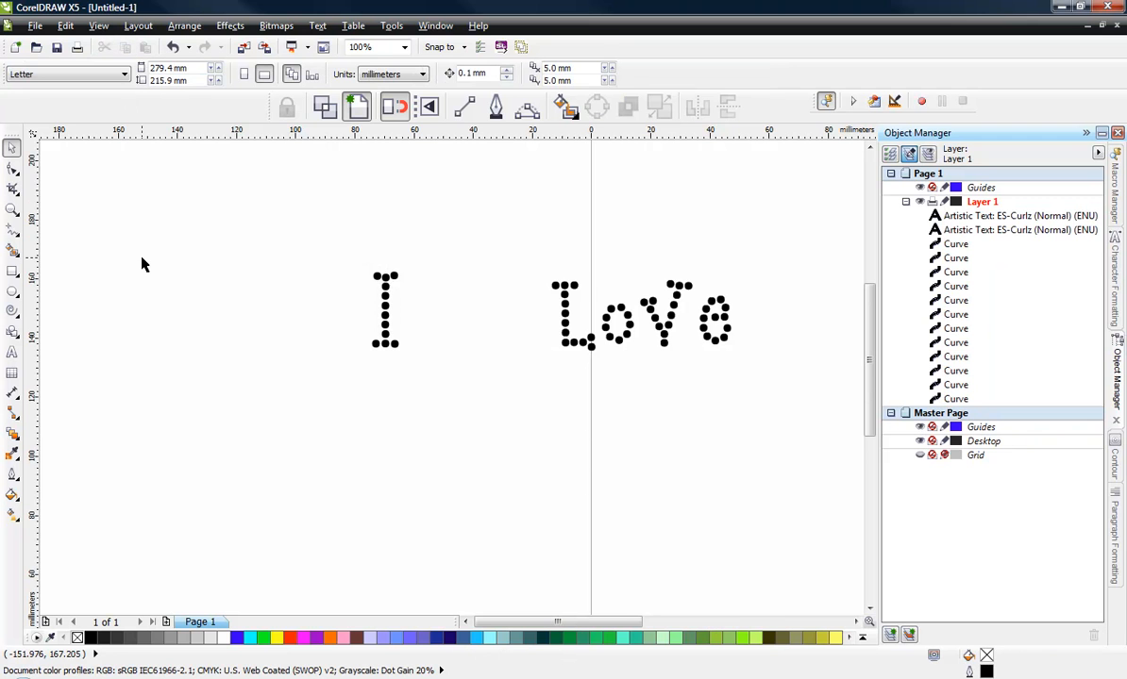
scroll(170, 284, down, 1)
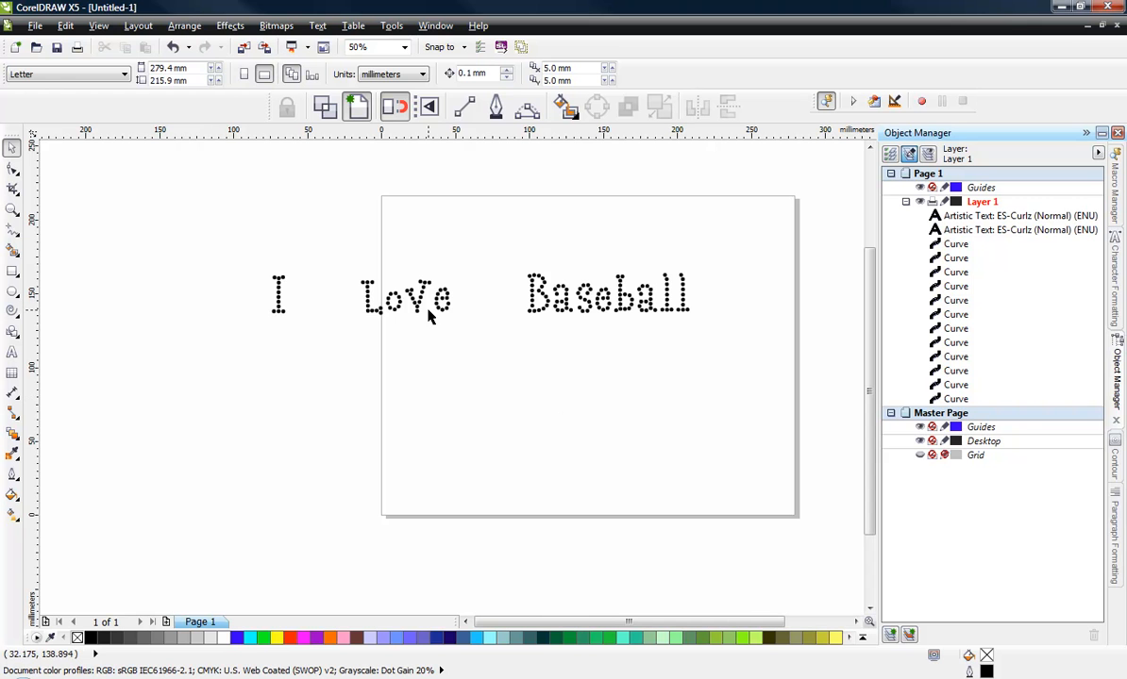
- Select all of the I Love Baseball lettering and delete it
click(374, 308)
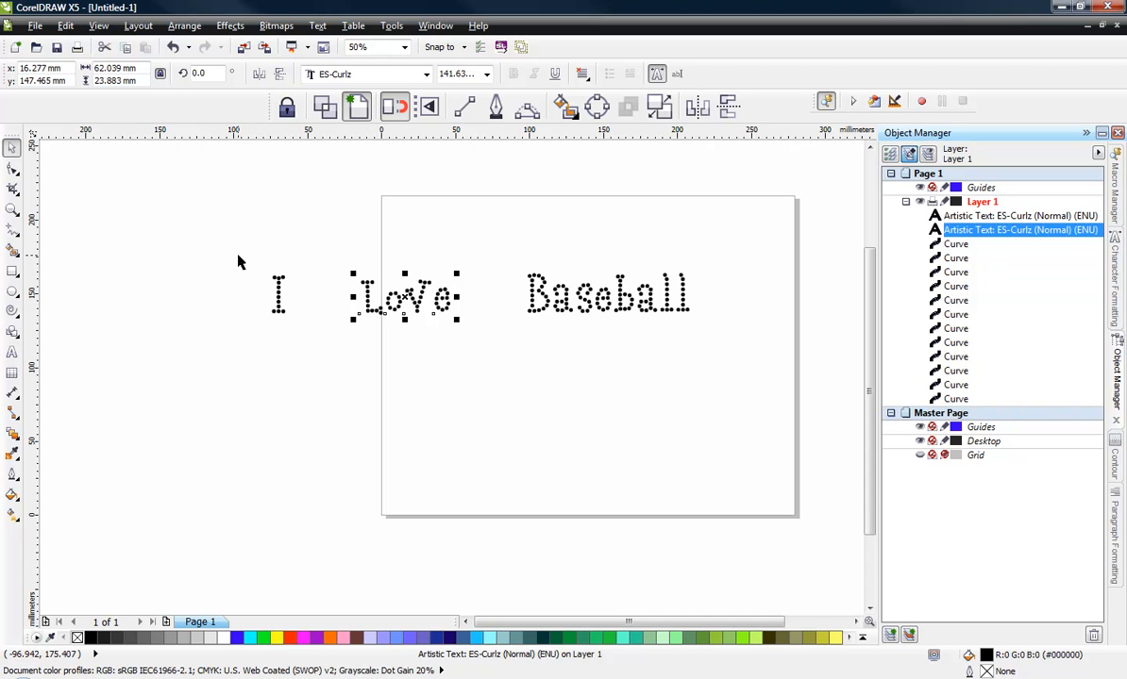
drag(220, 237, 761, 382)
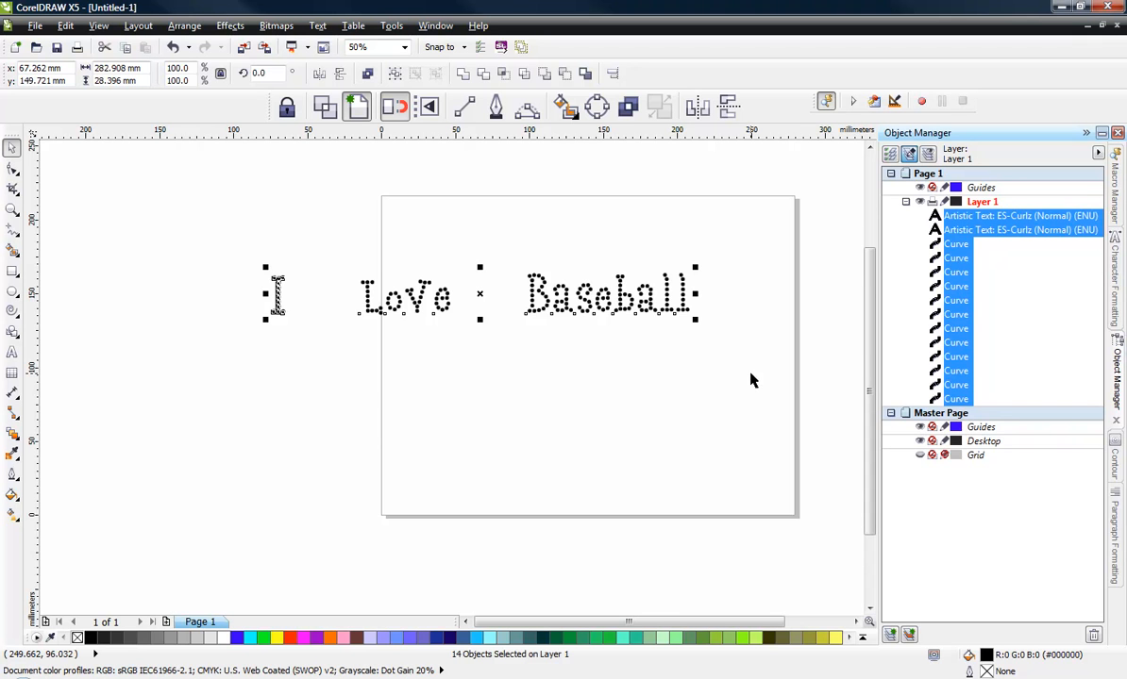
key(Delete)
scroll(203, 395, down, 1)
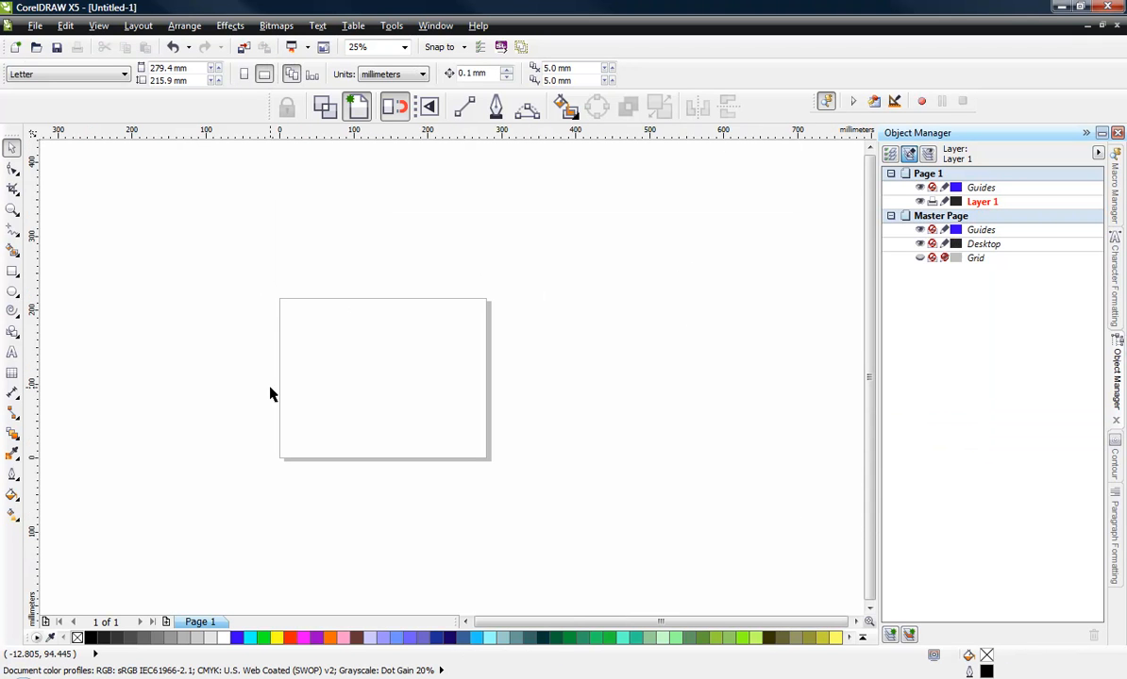
- Draw a rectangle about 108 × 99 mm and convert it to curves
scroll(367, 427, up, 1)
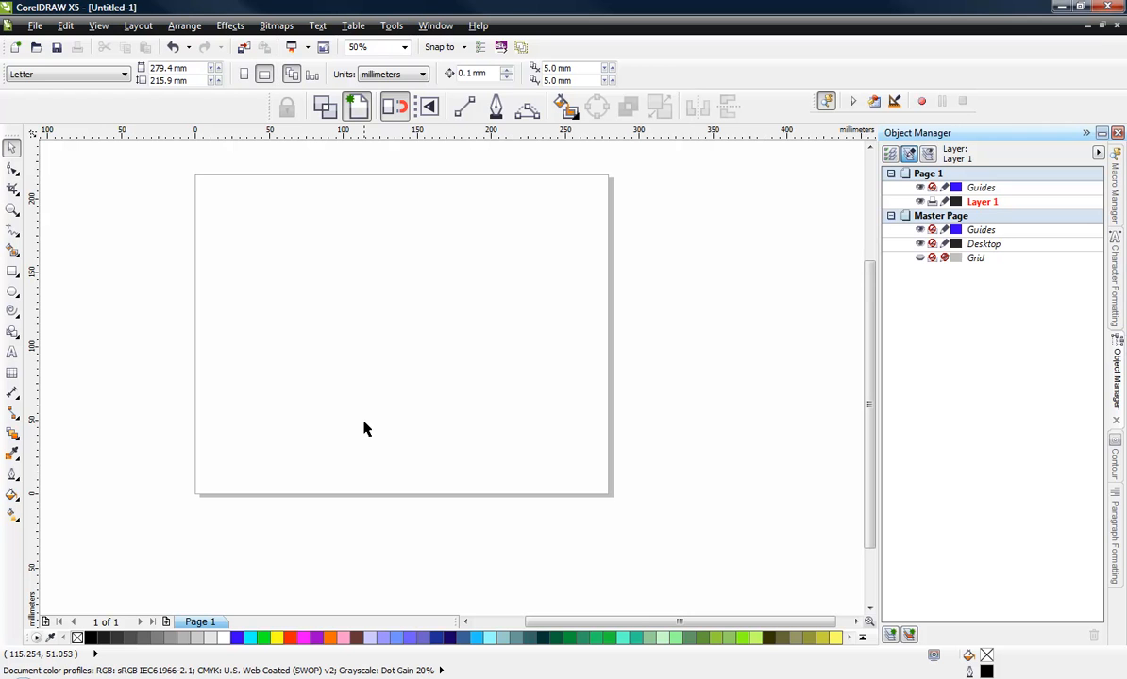
click(12, 271)
mouse_move(305, 241)
mouse_down()
mouse_move(453, 357)
mouse_move(465, 388)
mouse_up()
key(ctrl+q)
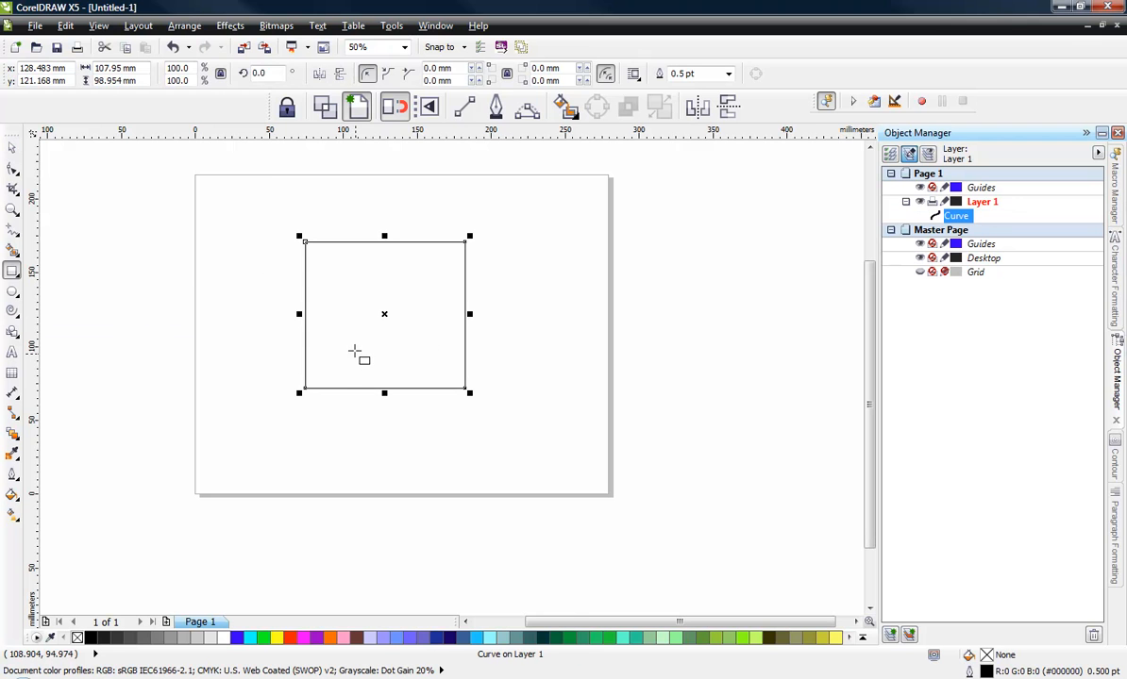
- Delete the rectangle's lower-right node
scroll(340, 312, up, 1)
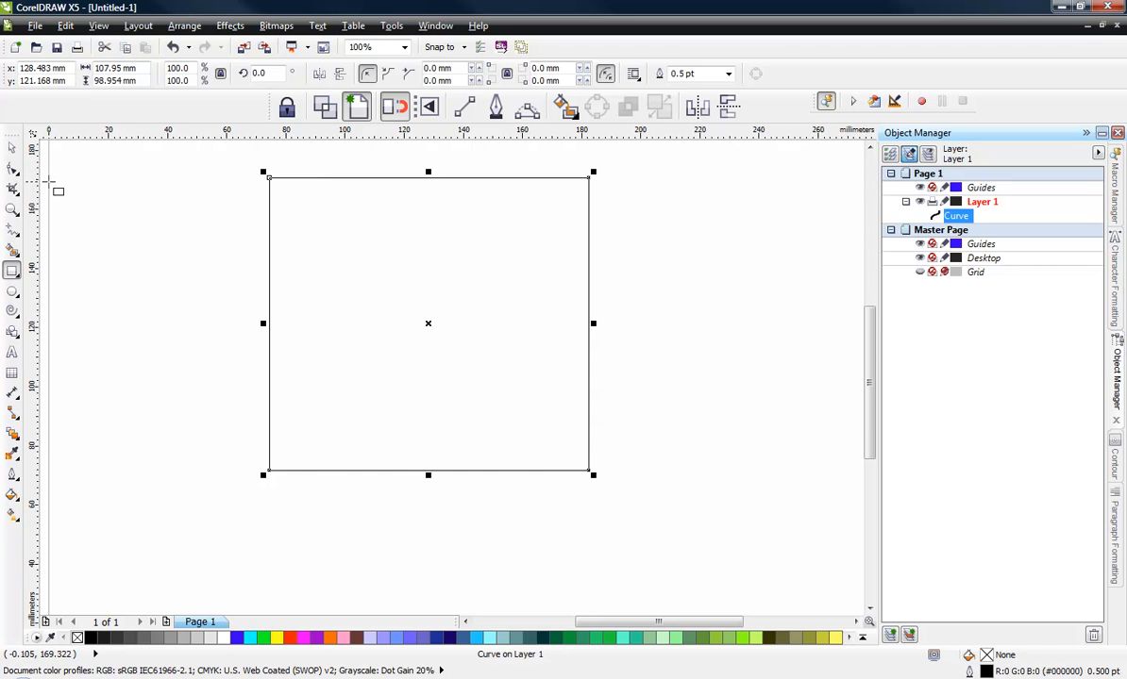
click(13, 168)
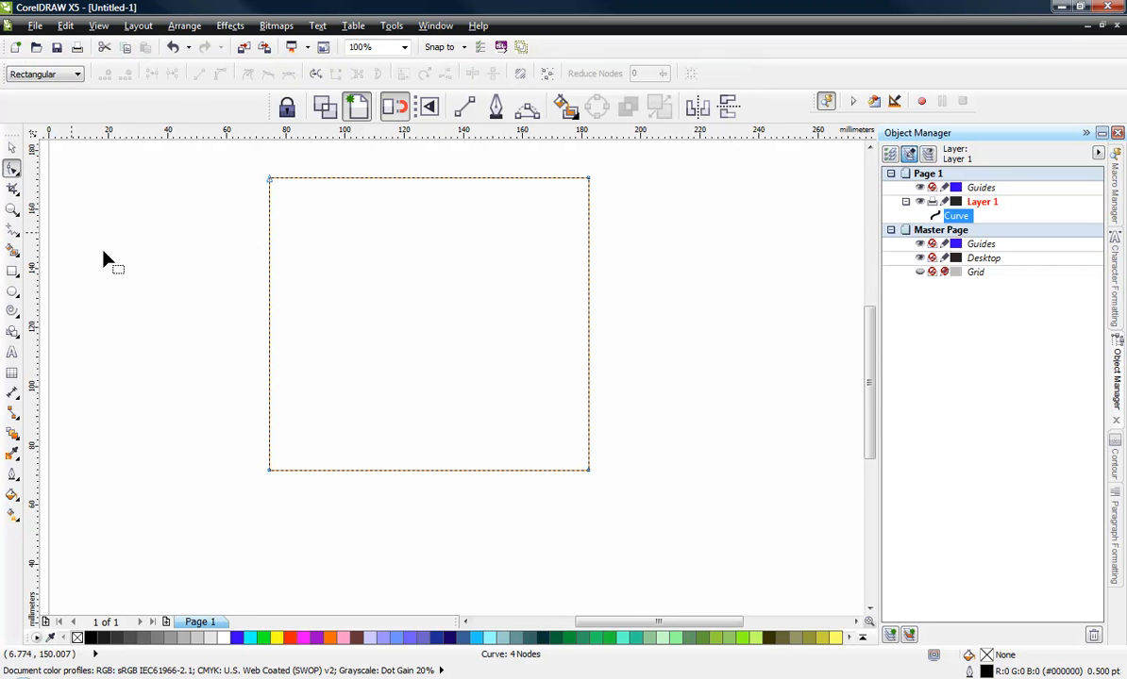
click(587, 471)
key(Delete)
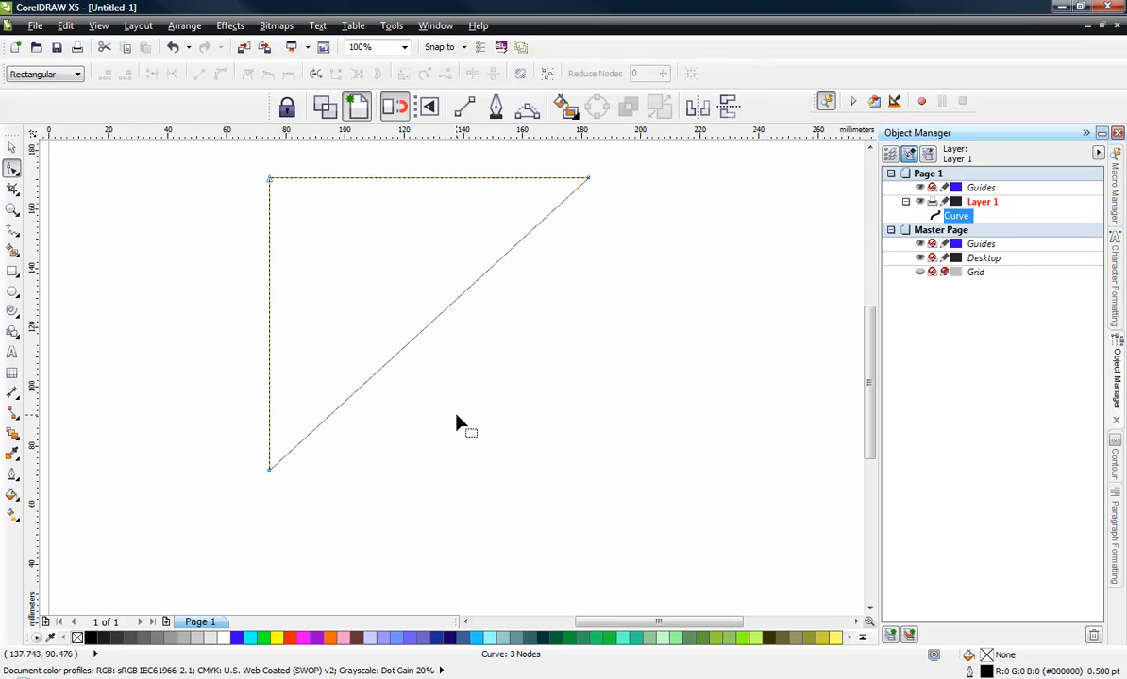
- Select the triangle and turn on Snap to Guidelines
click(11, 148)
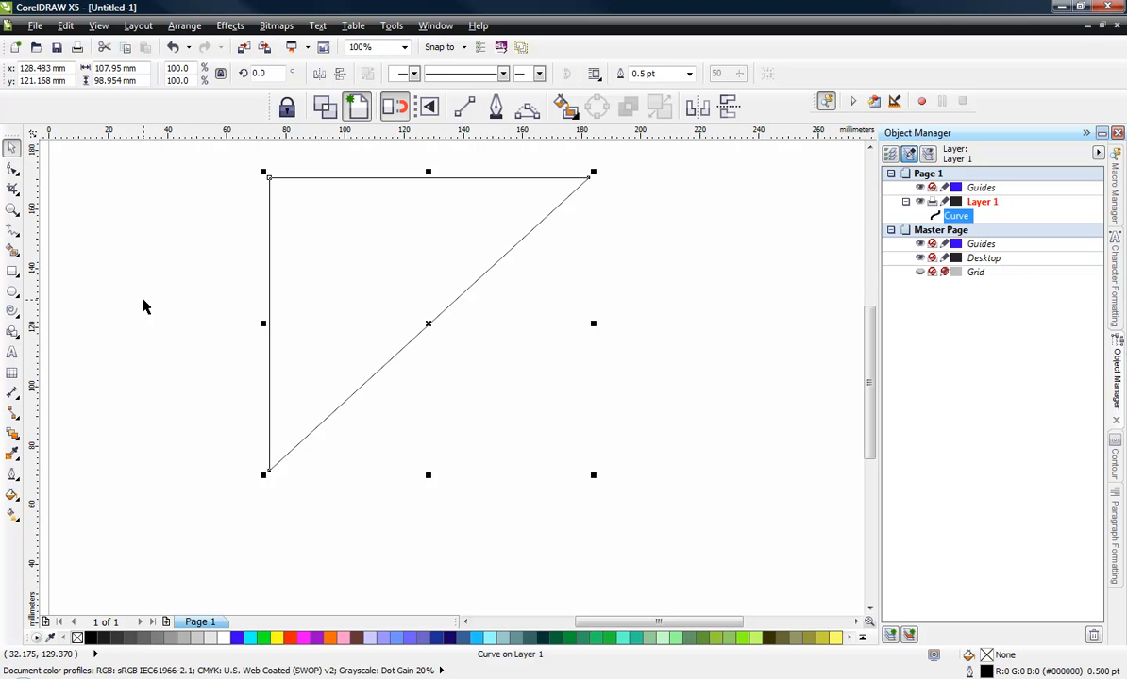
click(144, 306)
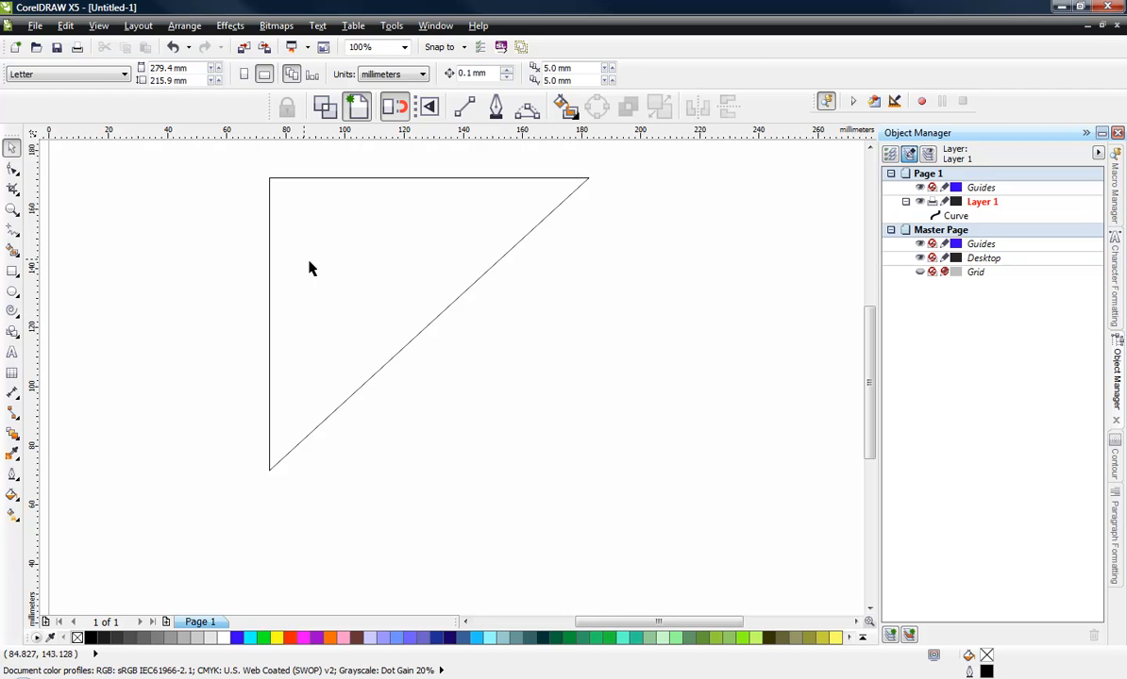
click(329, 282)
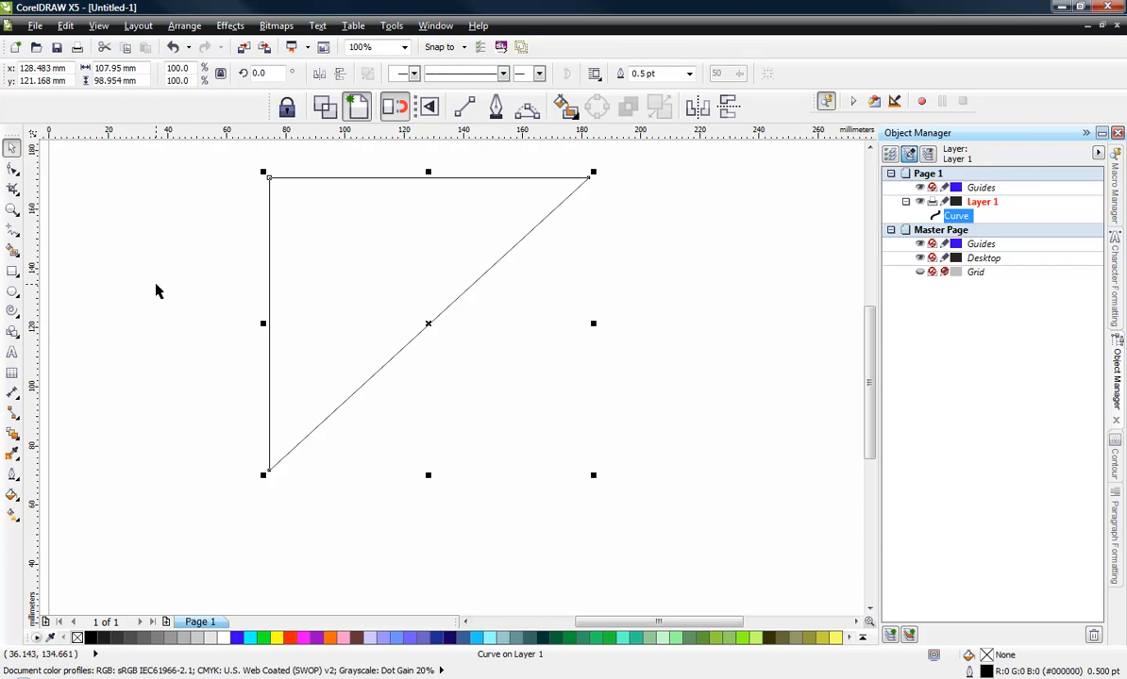
click(99, 26)
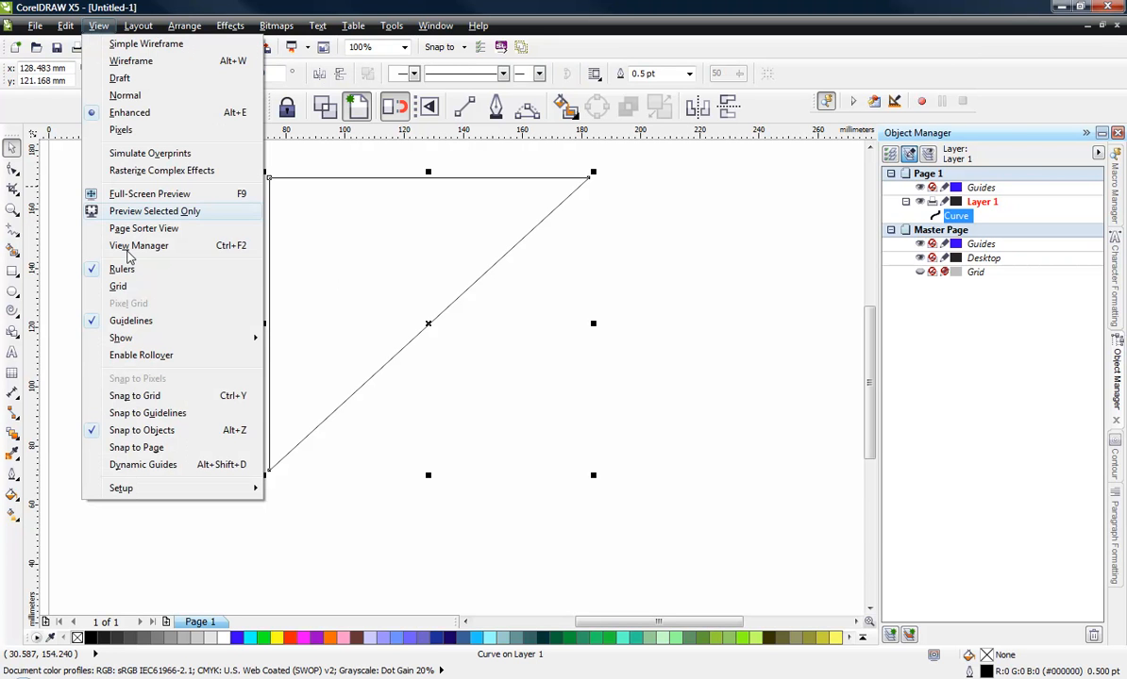
click(136, 416)
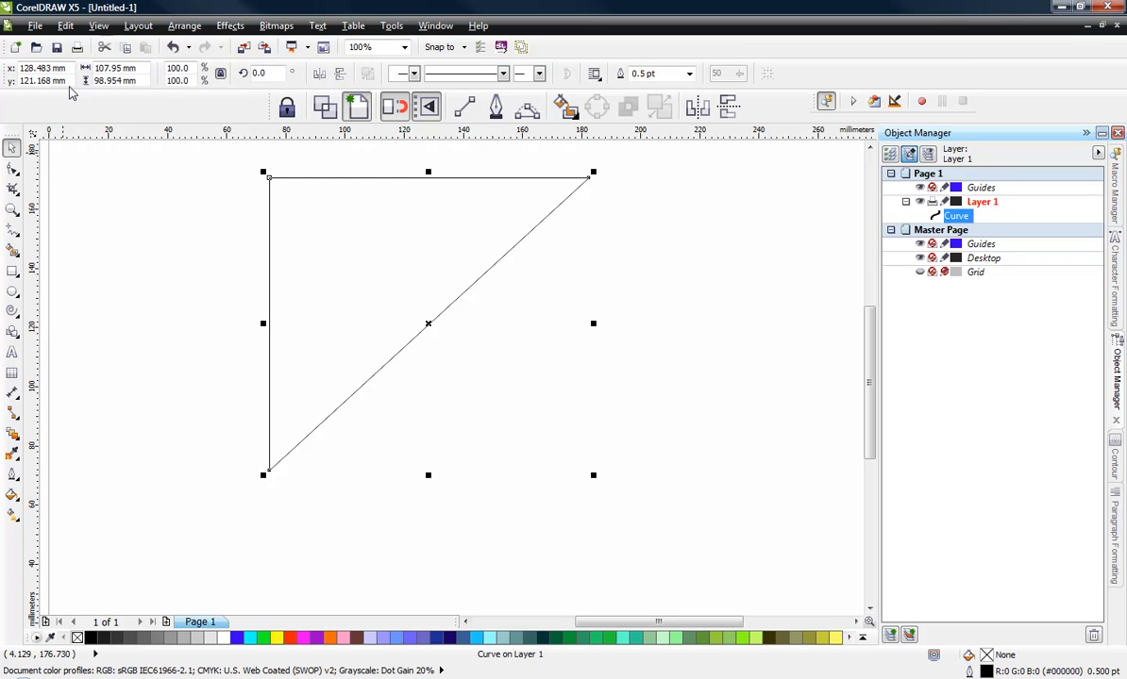
click(98, 25)
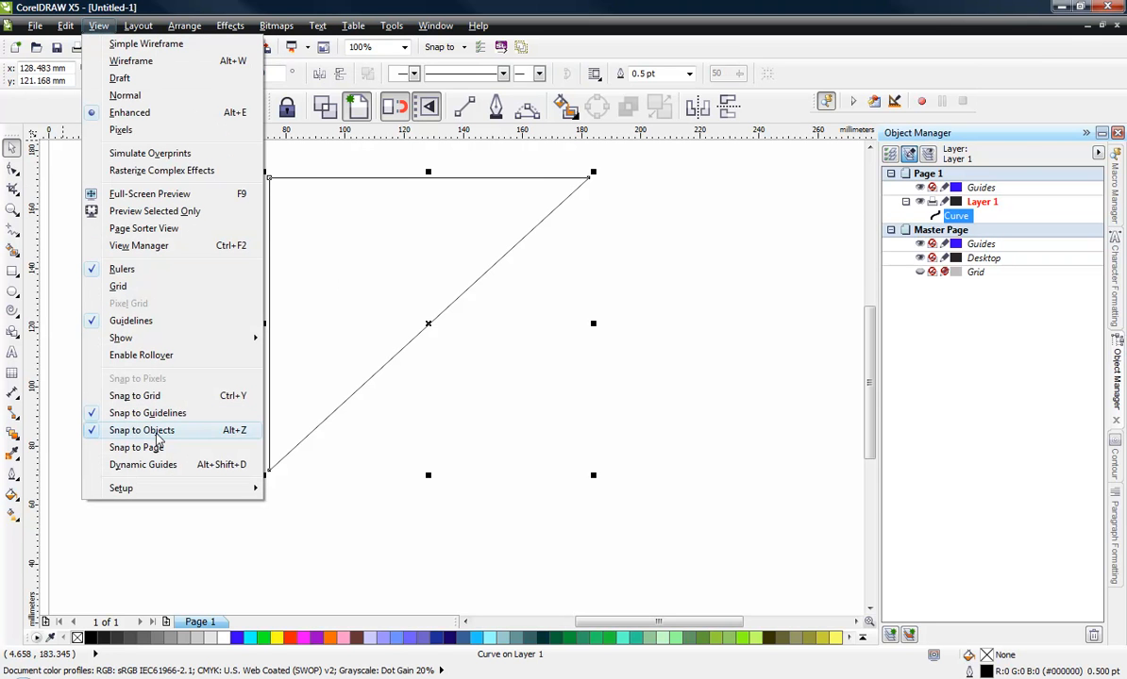
click(210, 530)
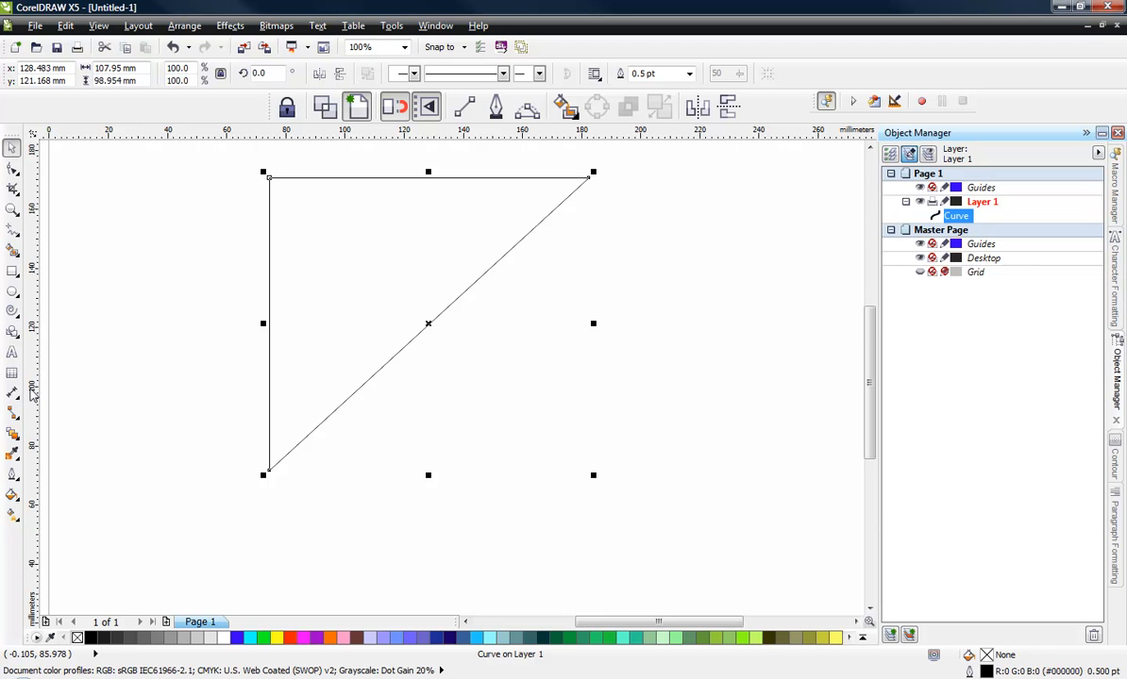
- Add a vertical guideline along the triangle's left edge and move its rotation centre to the lower-left corner
drag(33, 392, 269, 474)
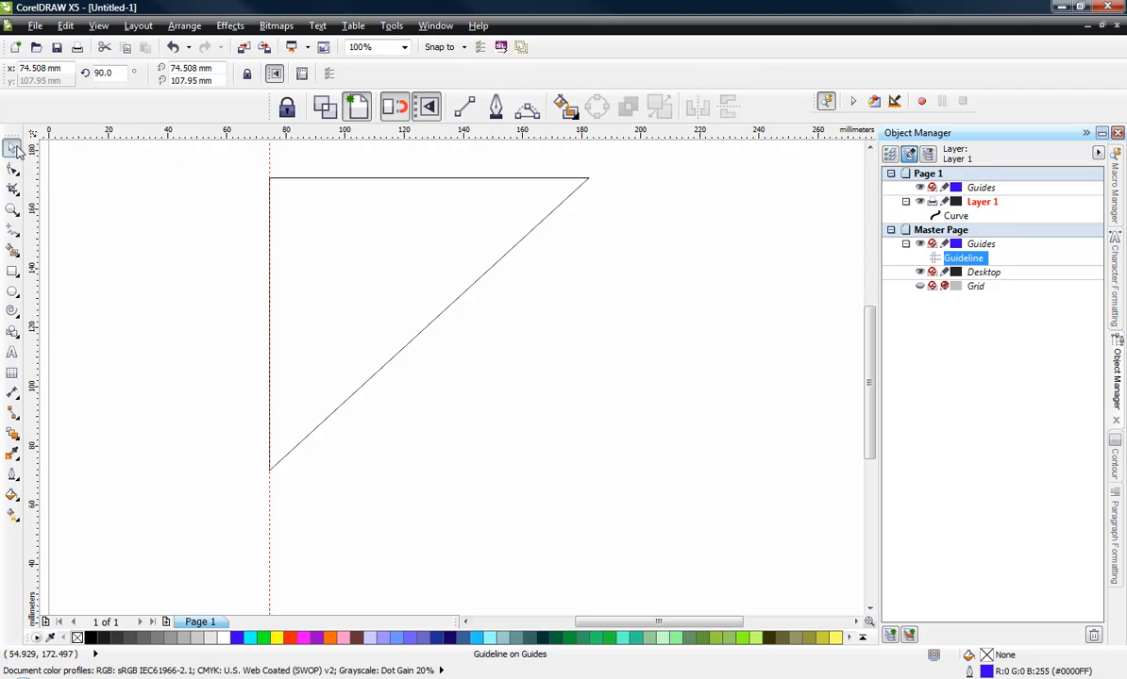
click(398, 252)
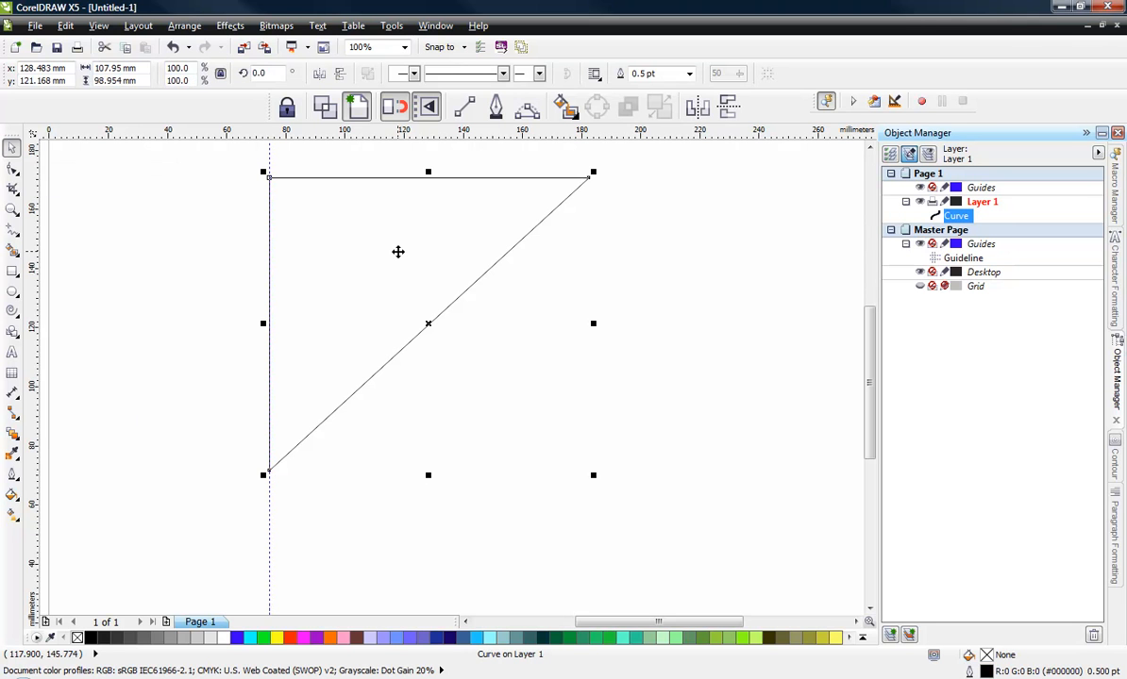
click(426, 321)
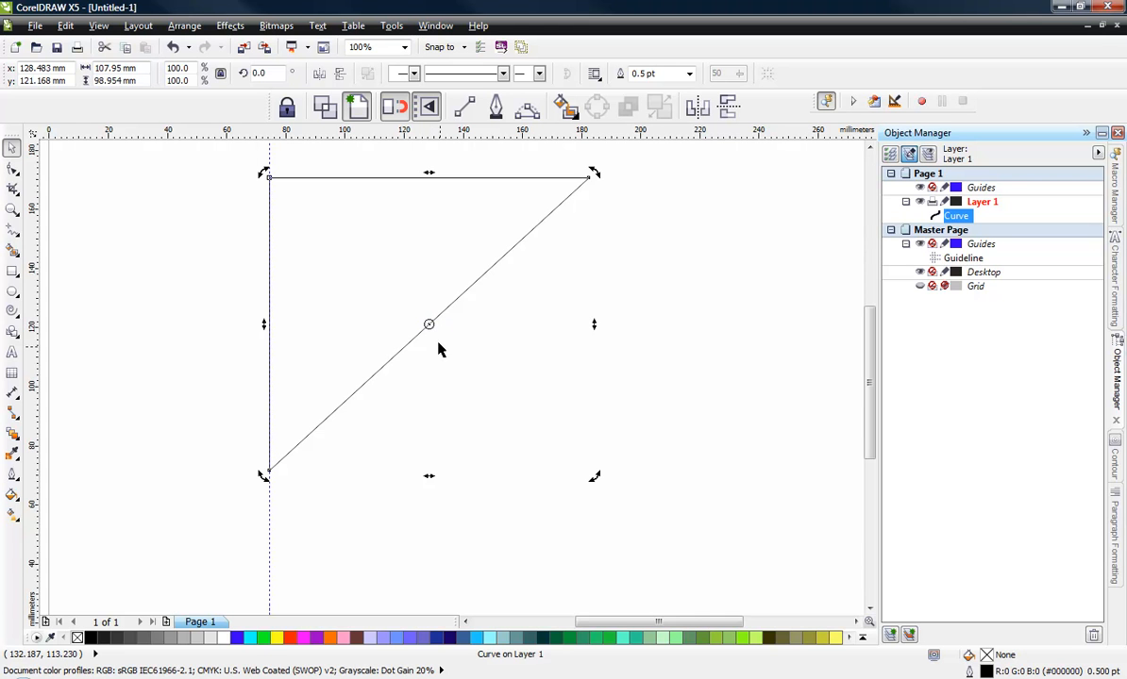
mouse_move(428, 324)
mouse_down()
mouse_move(269, 455)
mouse_move(269, 470)
mouse_up()
- Rotate the triangle freehand about its lower-left corner and undo the rotation
drag(596, 175, 564, 442)
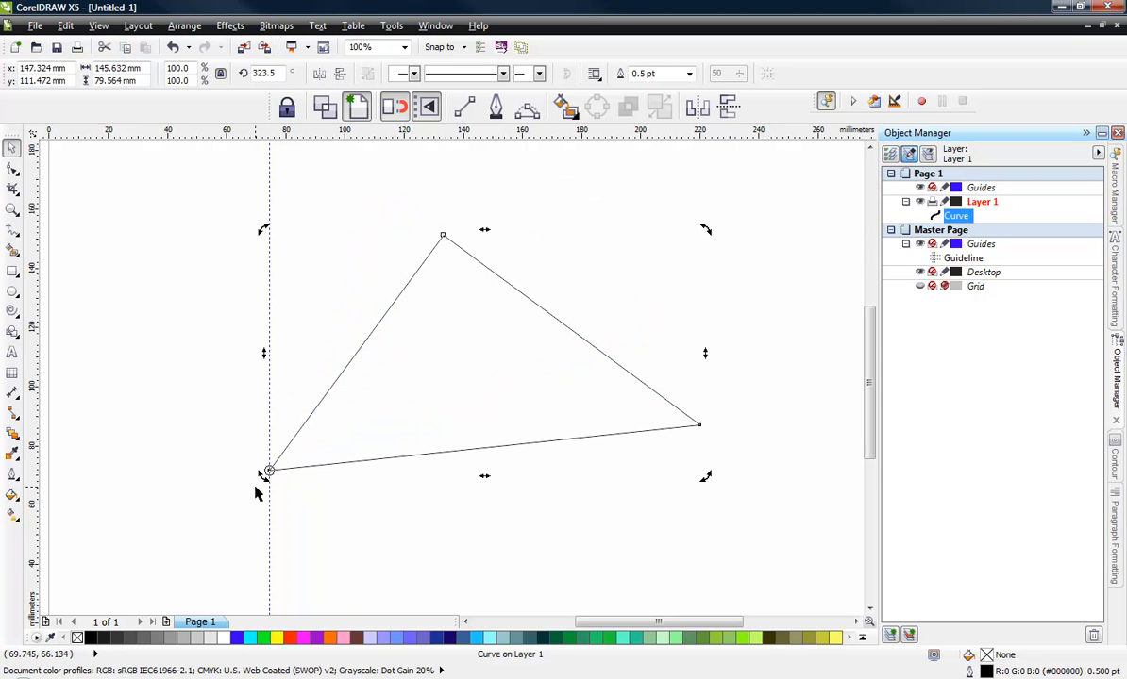
key(ctrl+z)
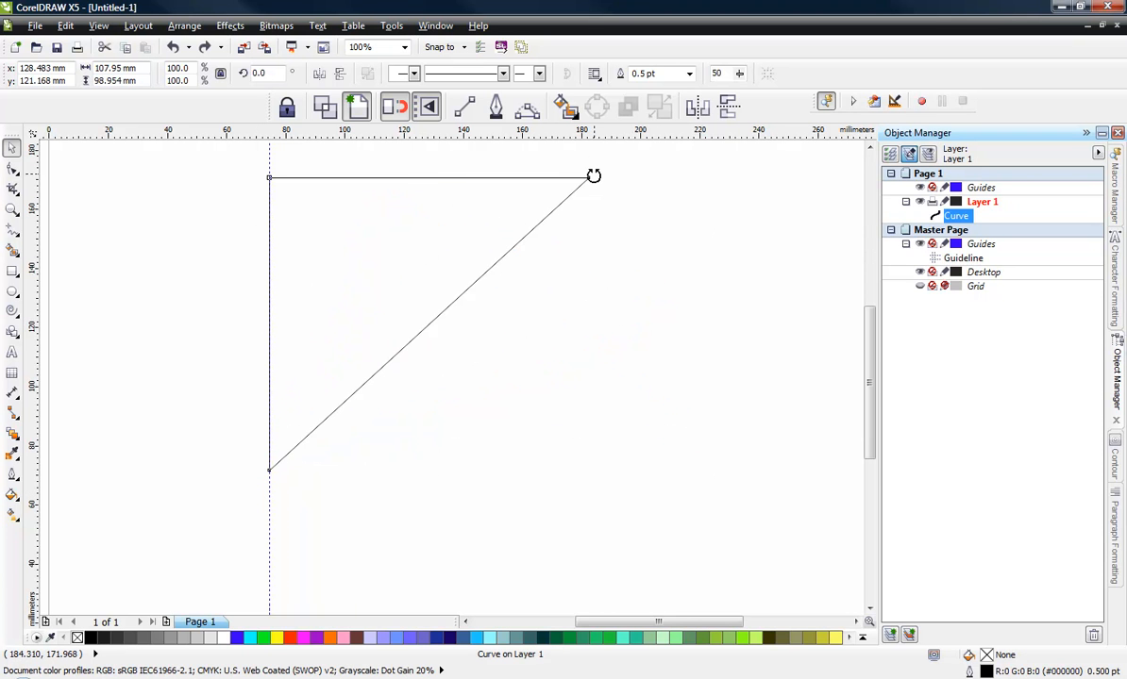
drag(594, 175, 479, 260)
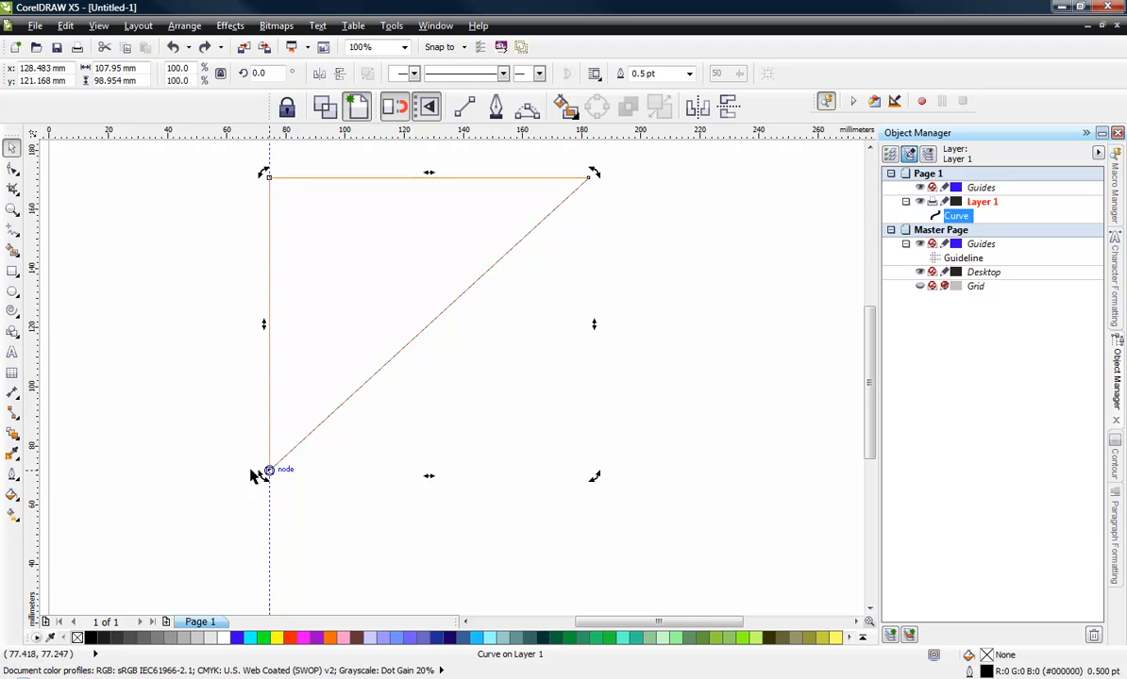
- Rotate the triangle by 45 degrees
click(268, 72)
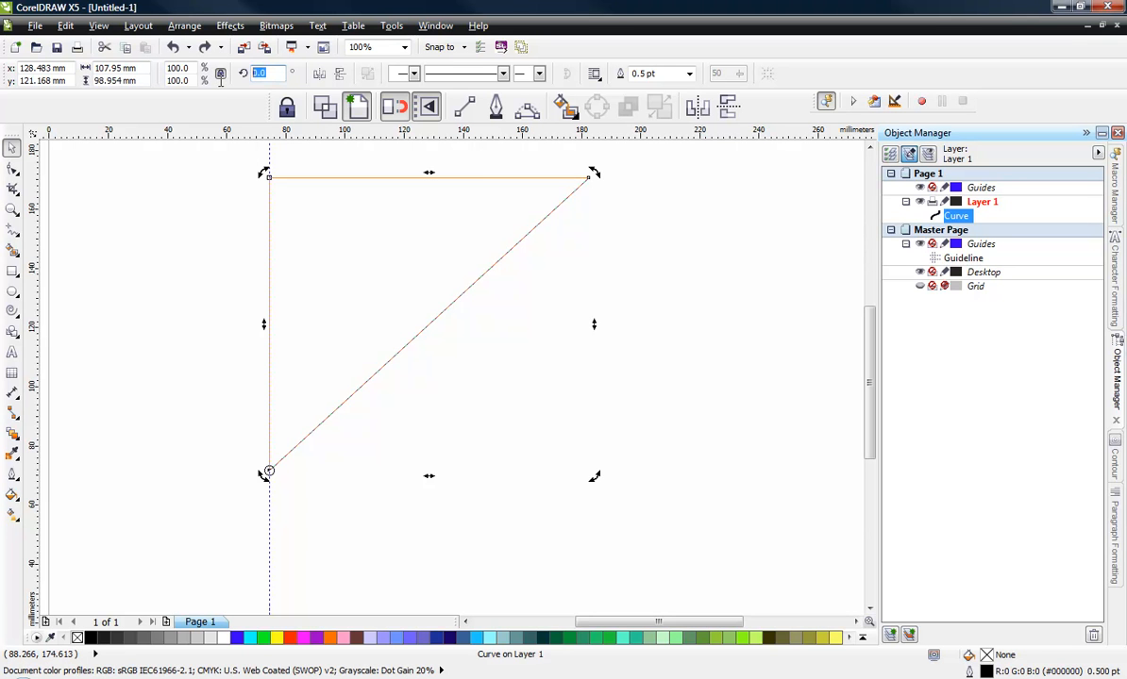
text(45)
key(Return)
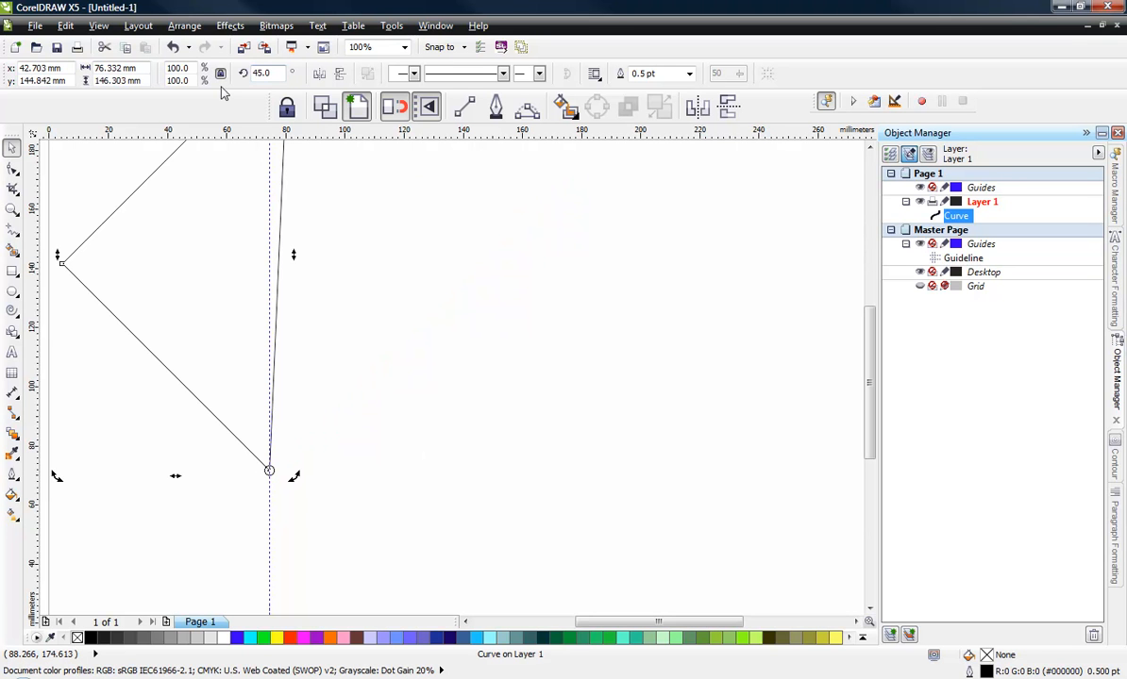
scroll(382, 236, down, 2)
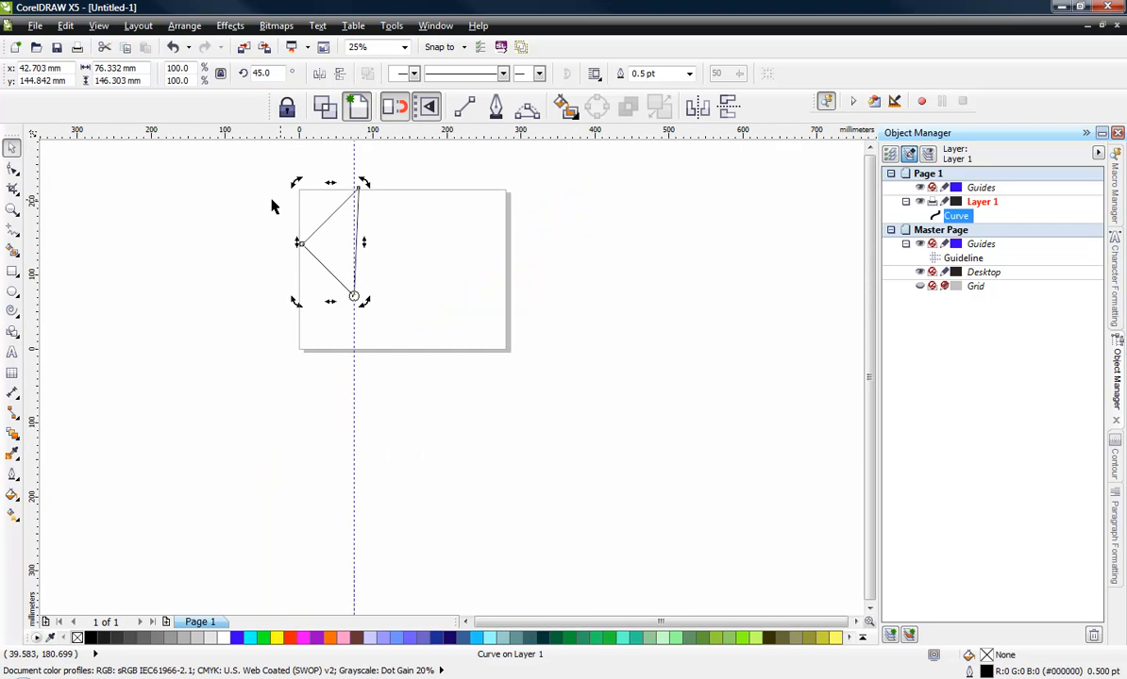
scroll(296, 184, up, 1)
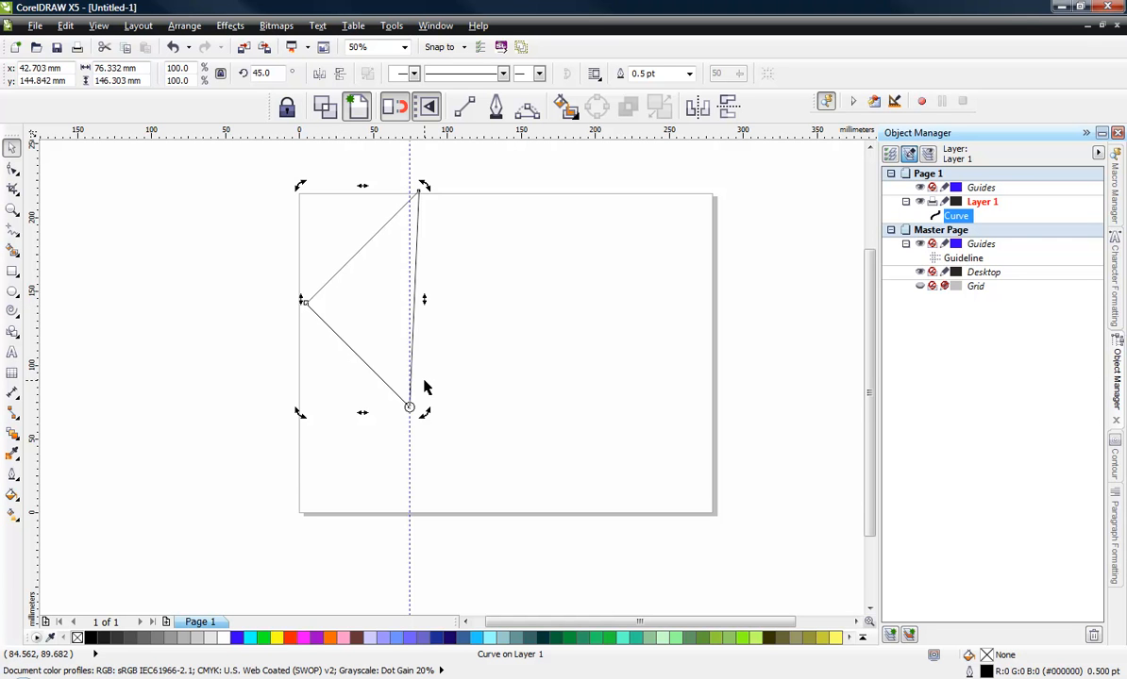
- Undo the 45° rotation and delete the triangle
key(ctrl+z)
drag(213, 242, 618, 490)
key(Delete)
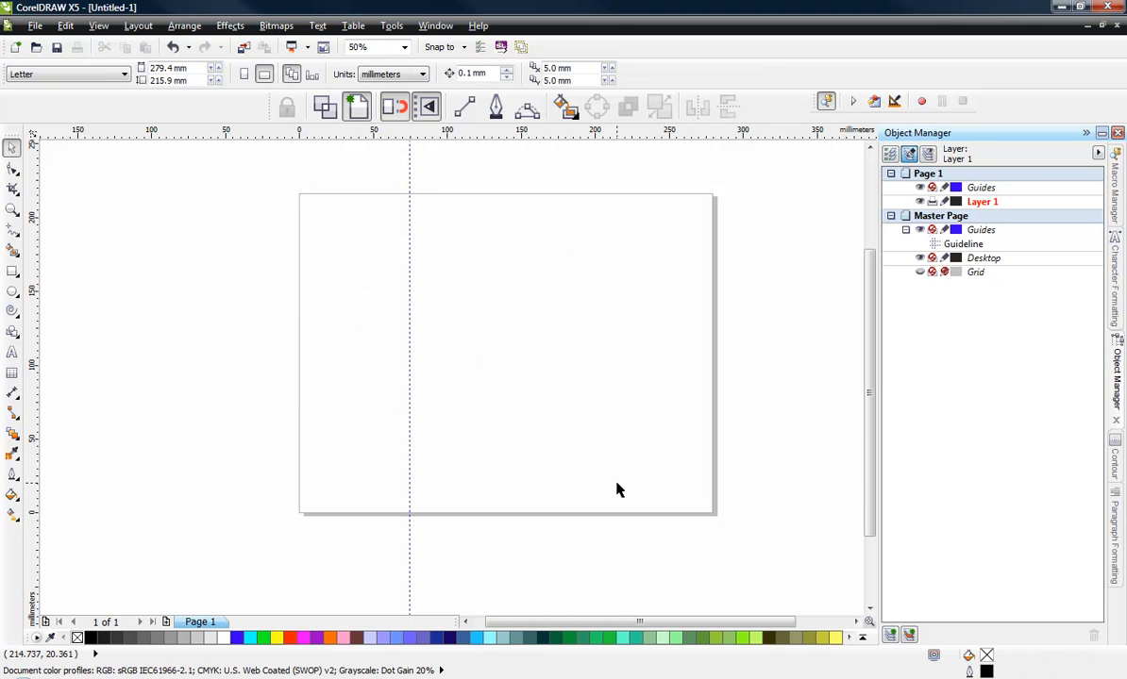
- Draw a square about 95 mm on each side and convert it to curves
click(12, 271)
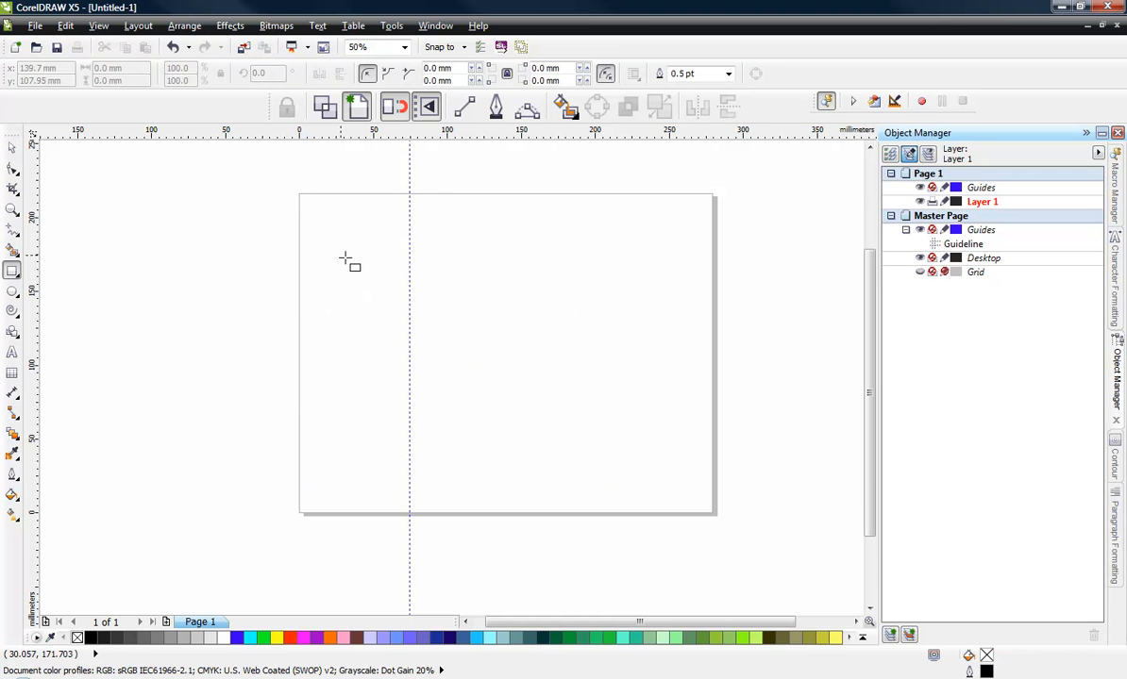
drag(445, 258, 559, 396)
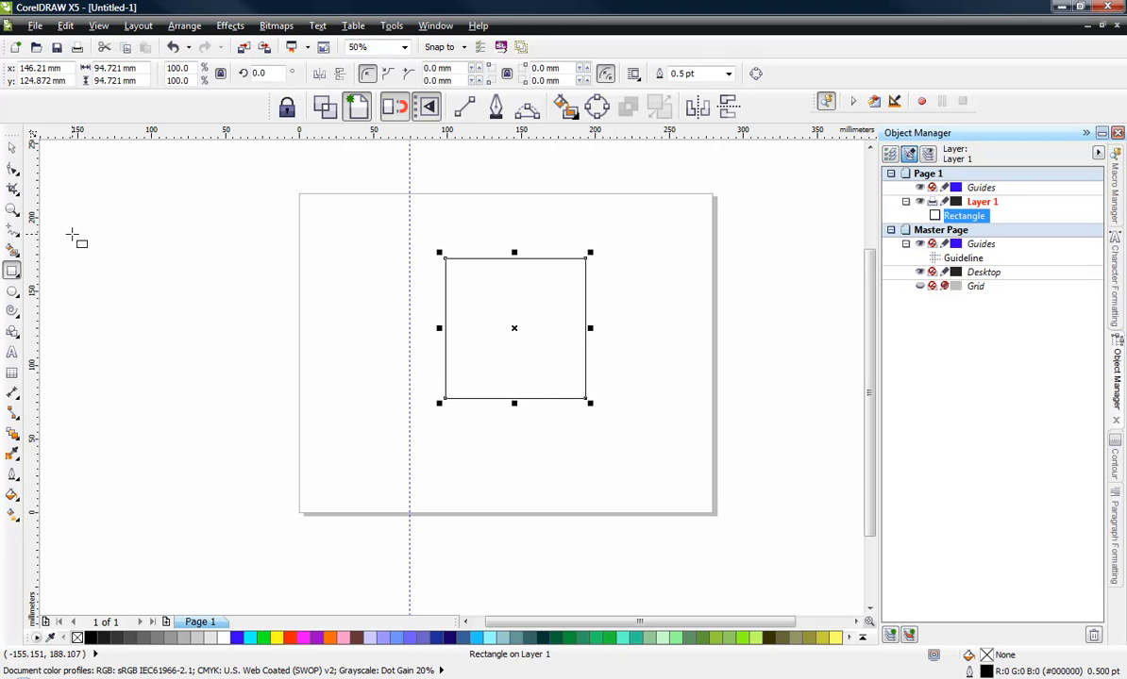
key(ctrl+q)
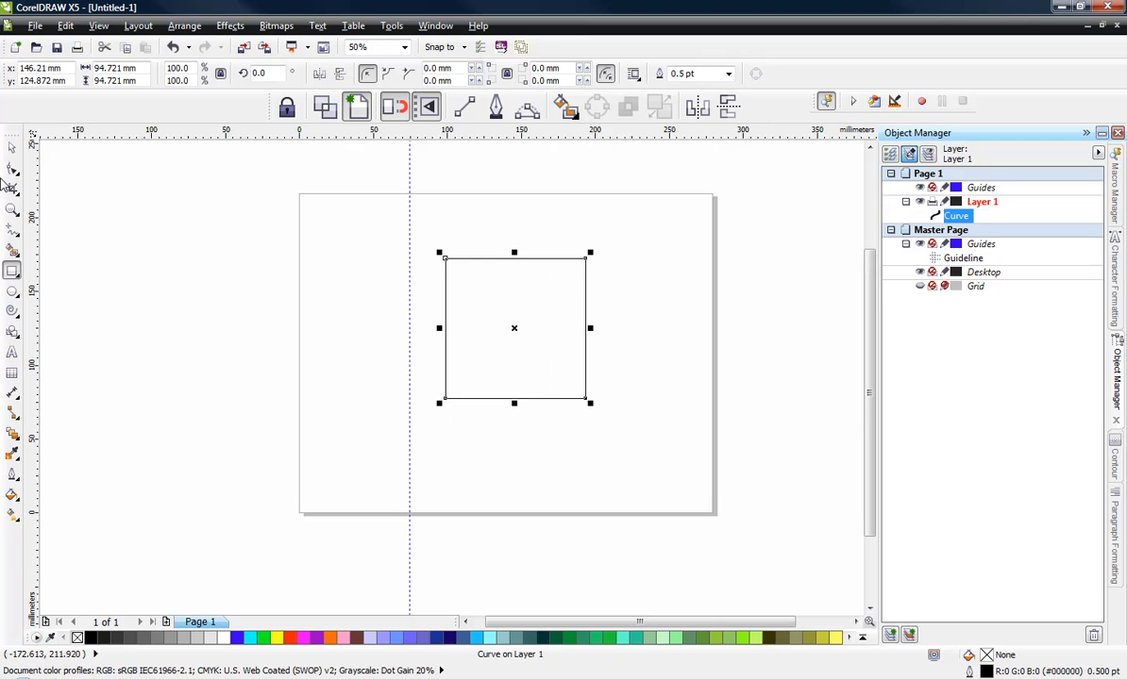
- Delete the square's lower-right node to turn it into a right triangle
click(12, 169)
click(584, 398)
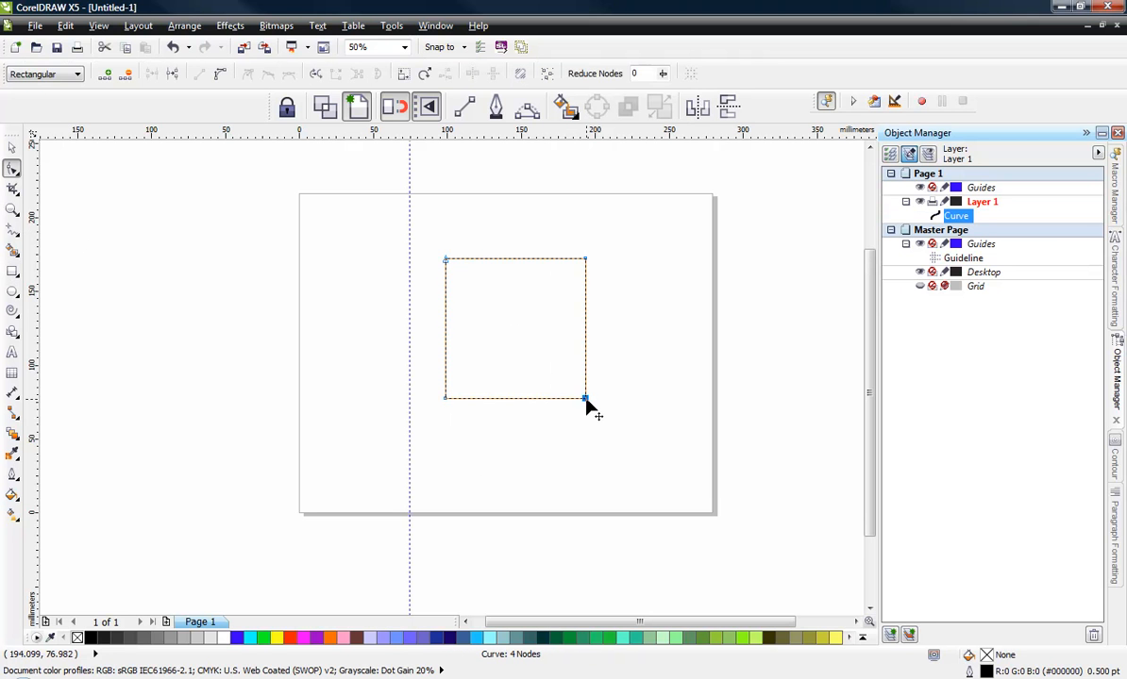
key(Delete)
click(11, 147)
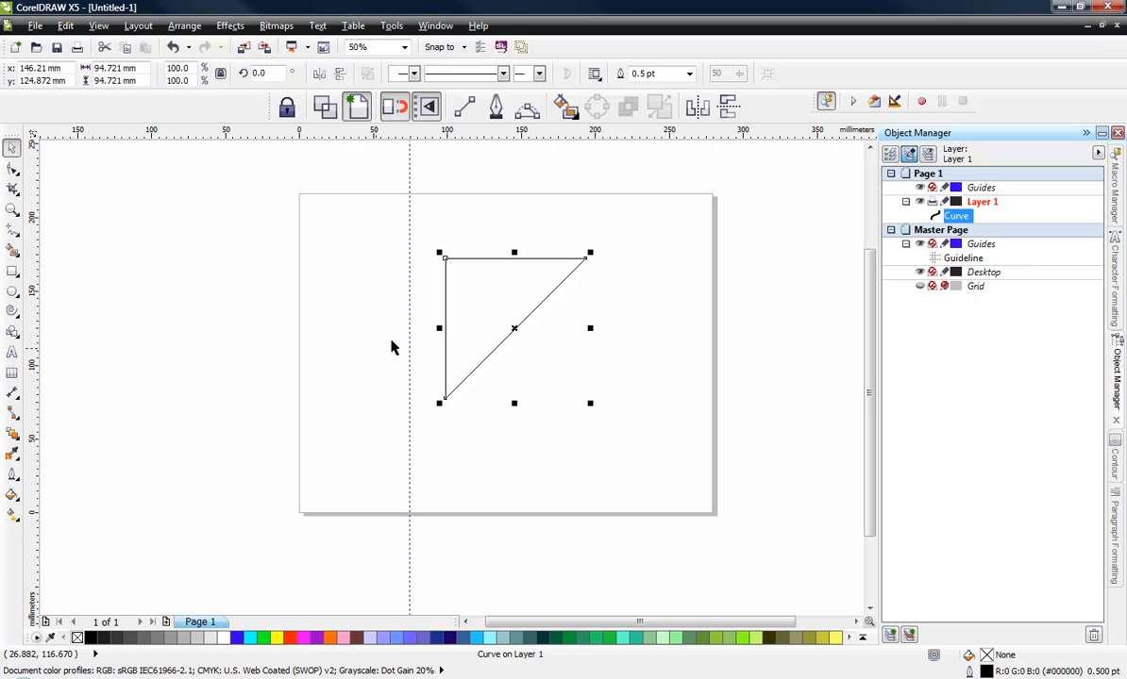
- Align the guideline to the triangle's left edge and rotate the triangle to 315° about its lower-left corner
drag(408, 346, 446, 399)
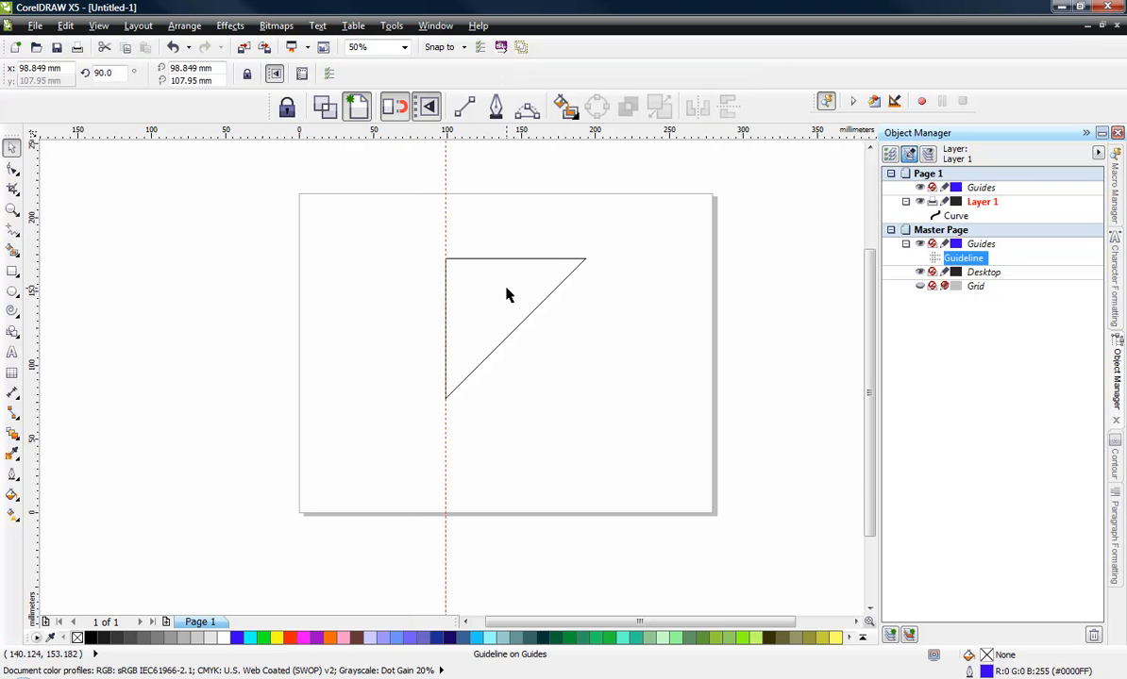
click(516, 299)
click(517, 295)
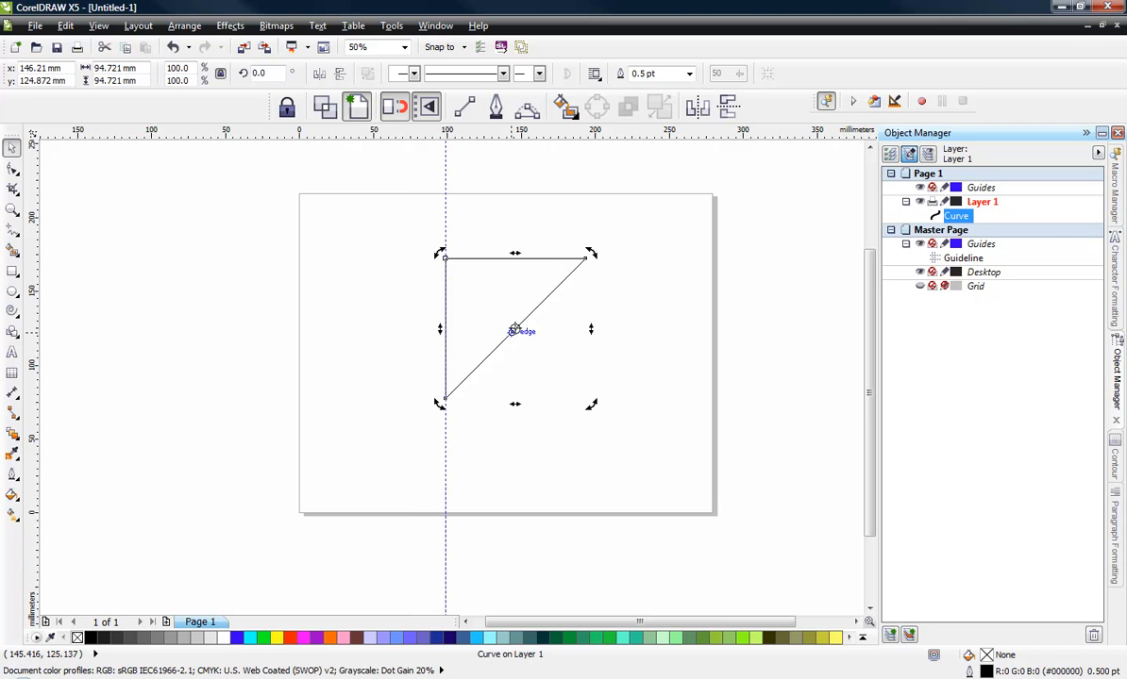
drag(515, 328, 445, 398)
drag(593, 257, 663, 390)
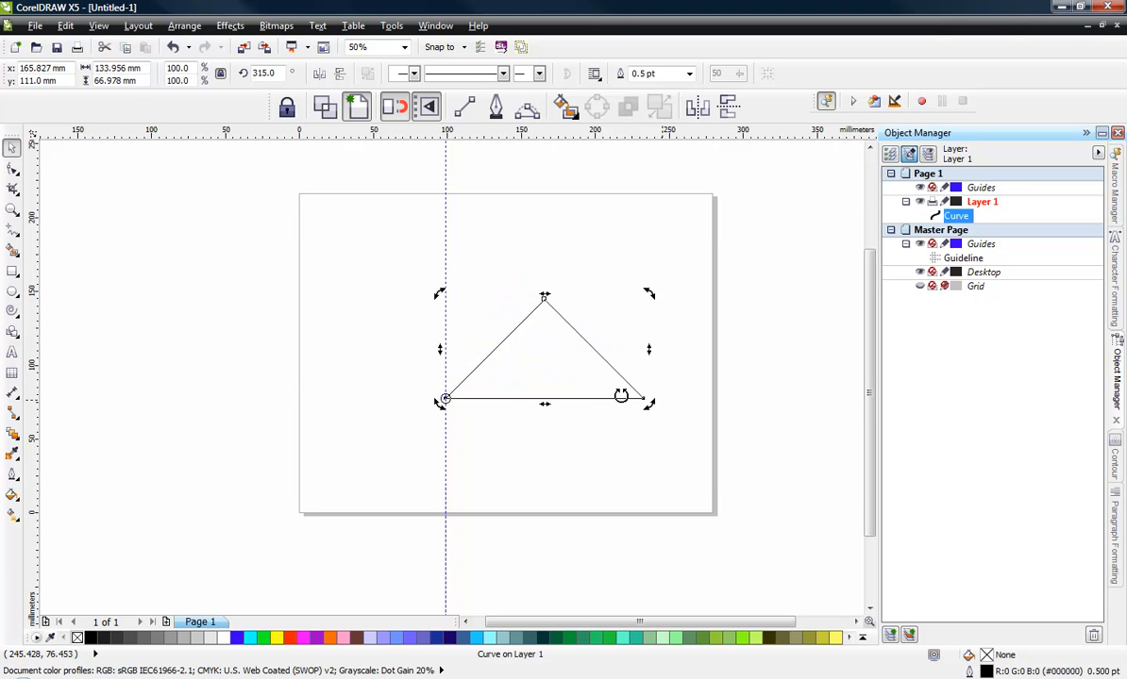
- Delete the vertical guideline
click(398, 380)
click(446, 347)
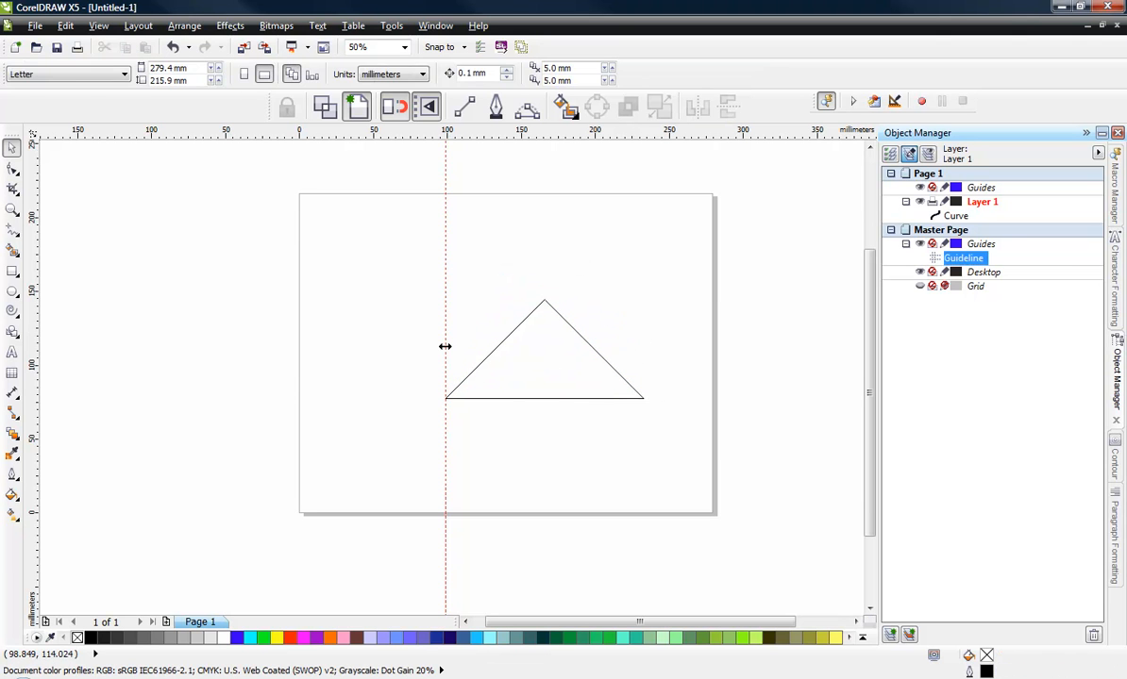
key(Delete)
- Narrow the triangle to about 99 mm wide and move it slightly to the left
drag(536, 346, 506, 299)
scroll(507, 301, up, 1)
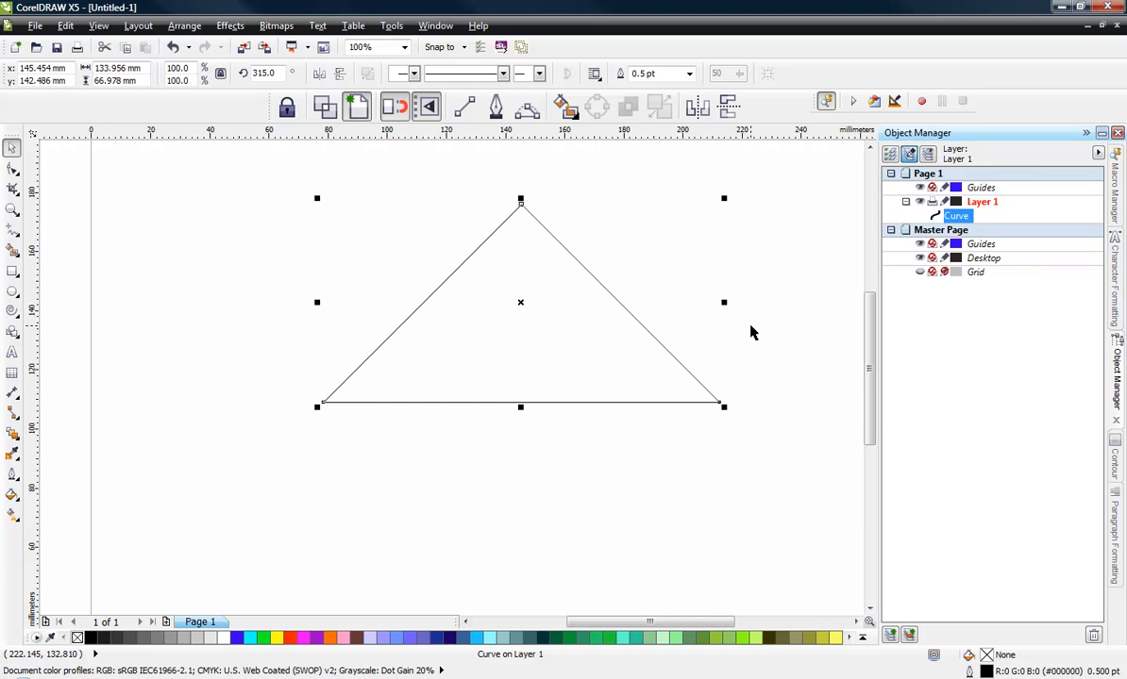
drag(727, 302, 675, 331)
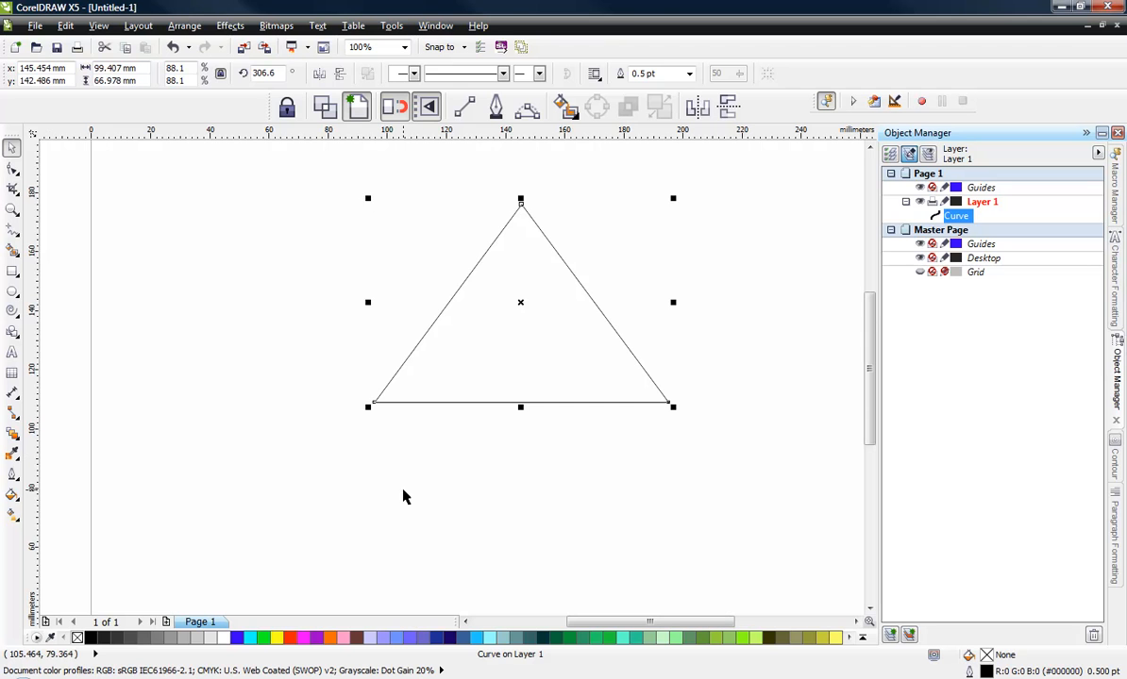
click(401, 494)
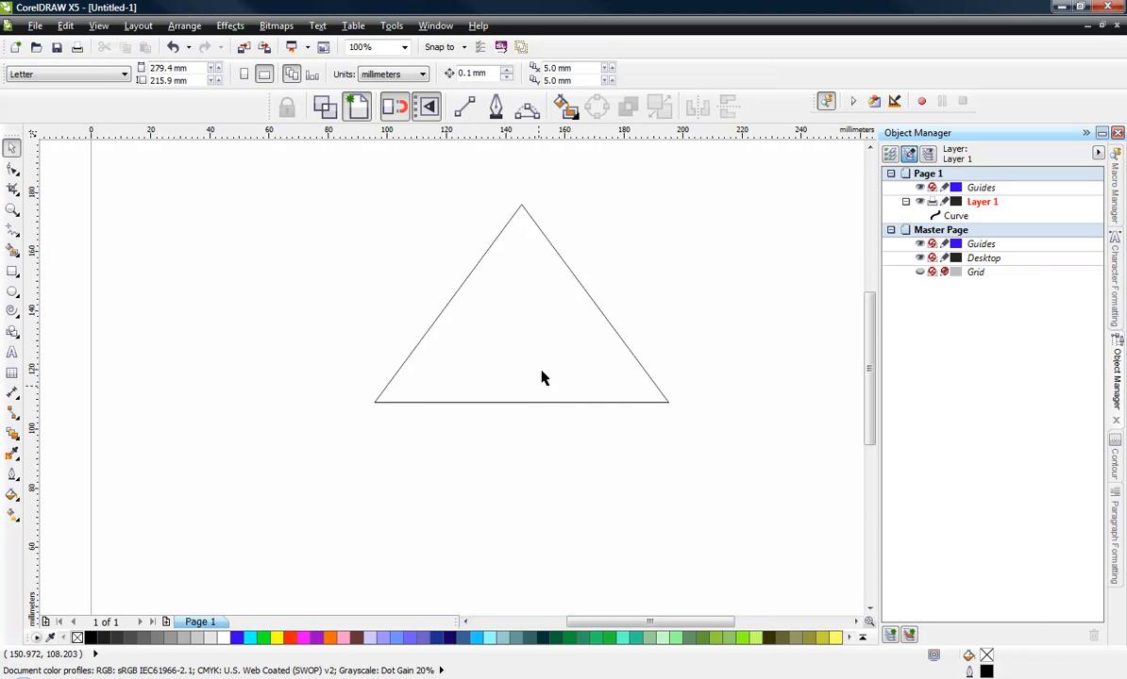
drag(542, 378, 497, 392)
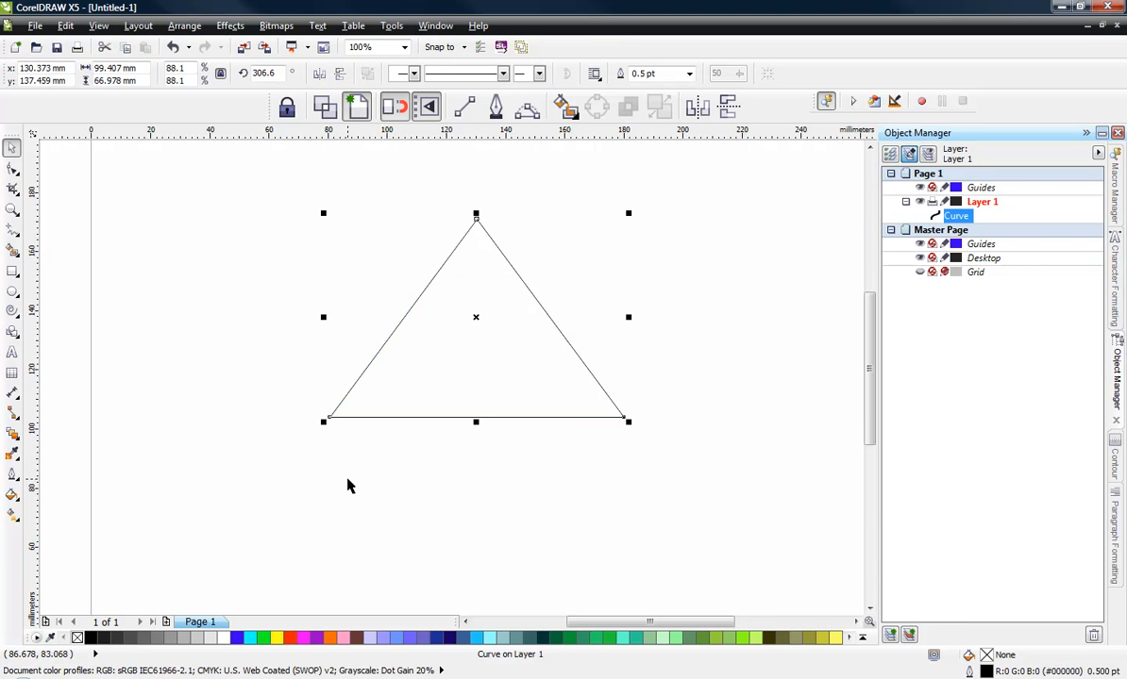
click(159, 382)
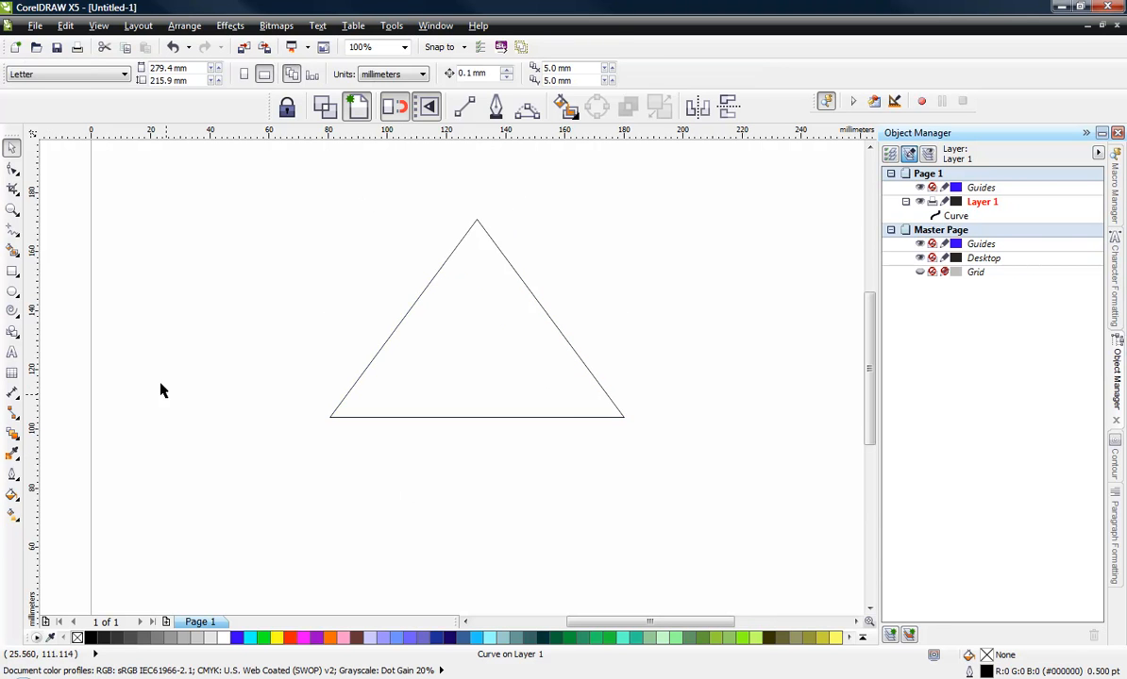
- Fit ES-Curlz text reading WILLIAMS BASEBALL LITTLE LEAGUE to the triangle's outline as text on a path
click(380, 351)
click(12, 351)
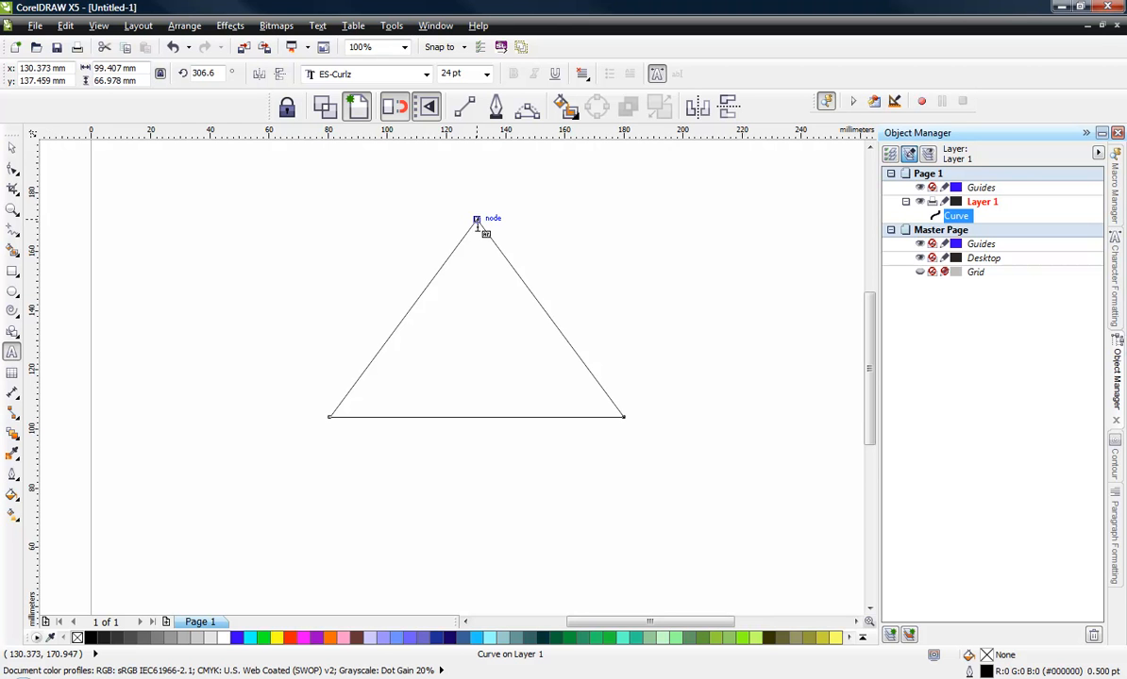
click(401, 322)
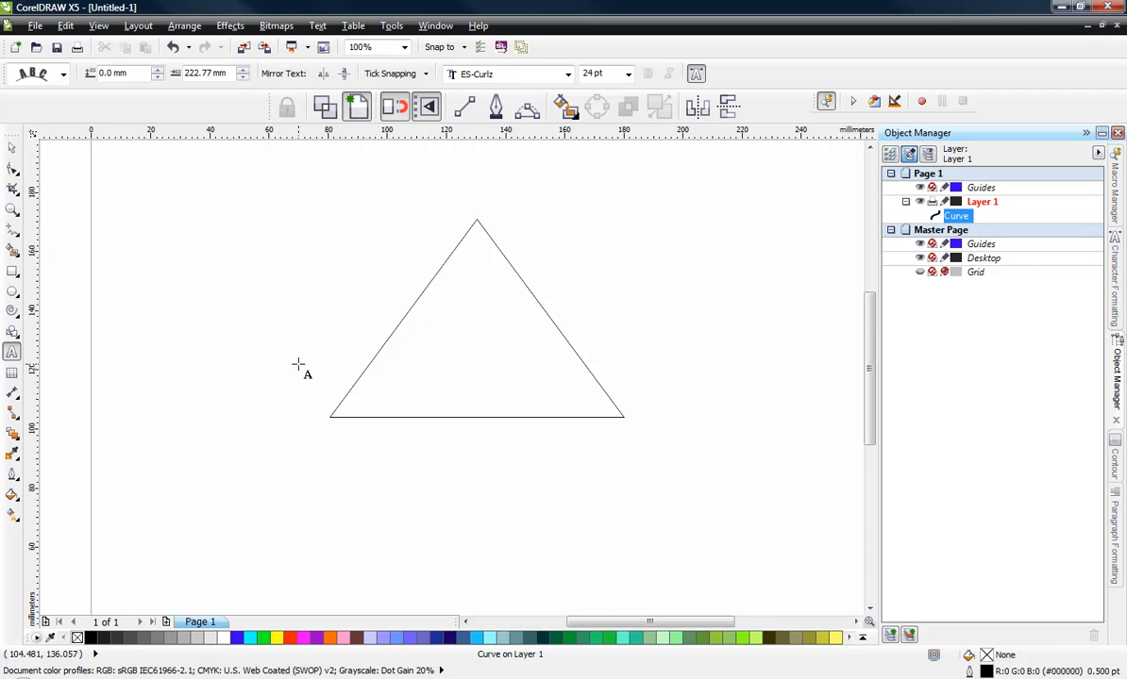
text(VILL)
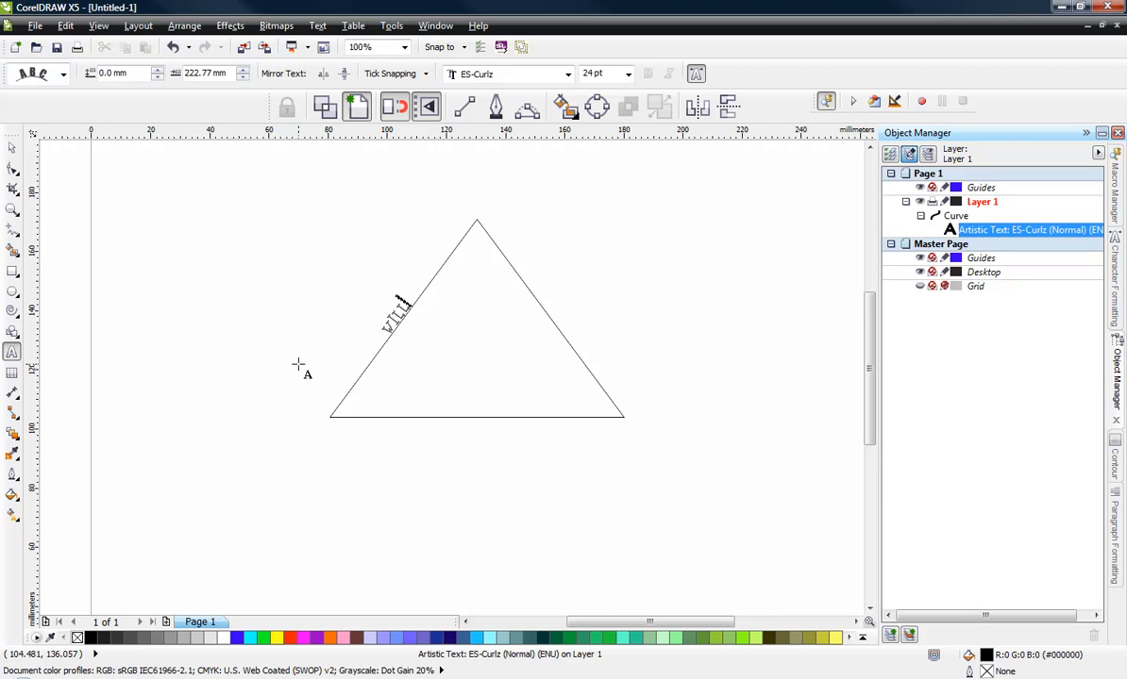
text(IANS)
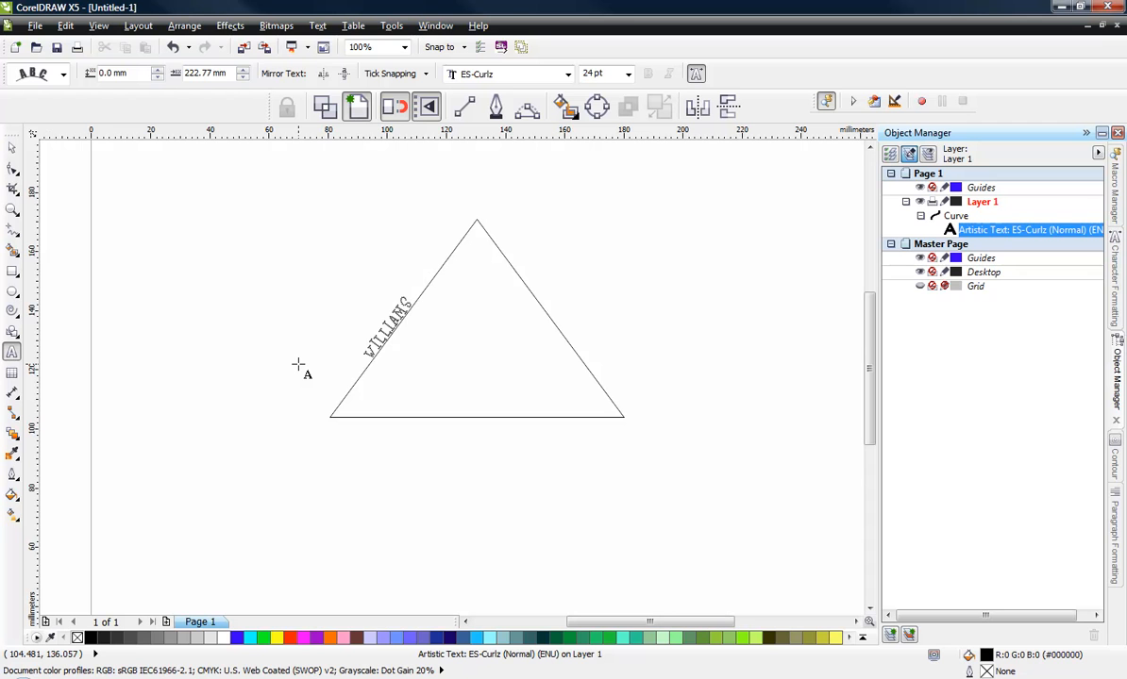
text( BASHB)
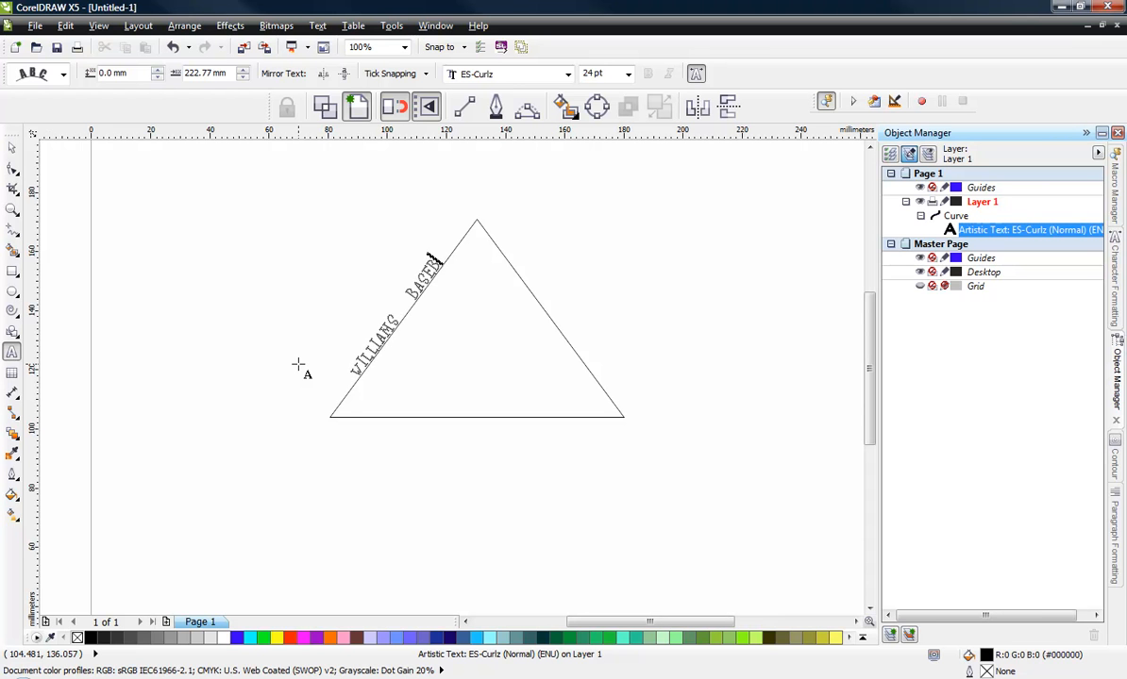
text(ALL LITTLE LE)
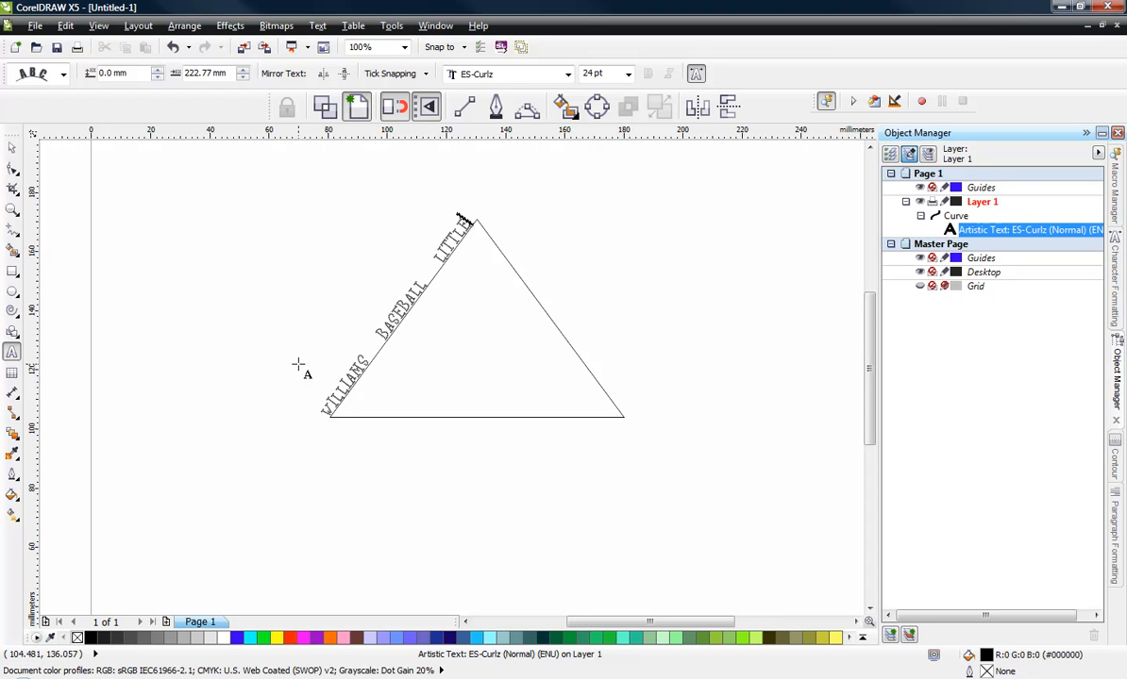
text(A)
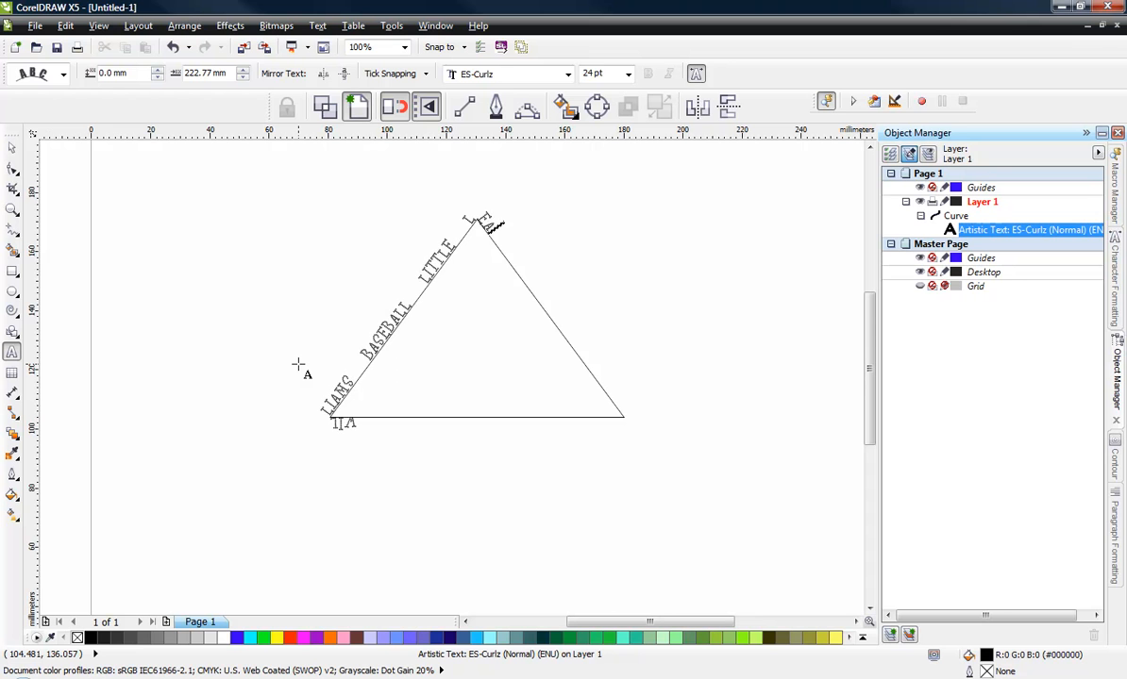
text(GUE)
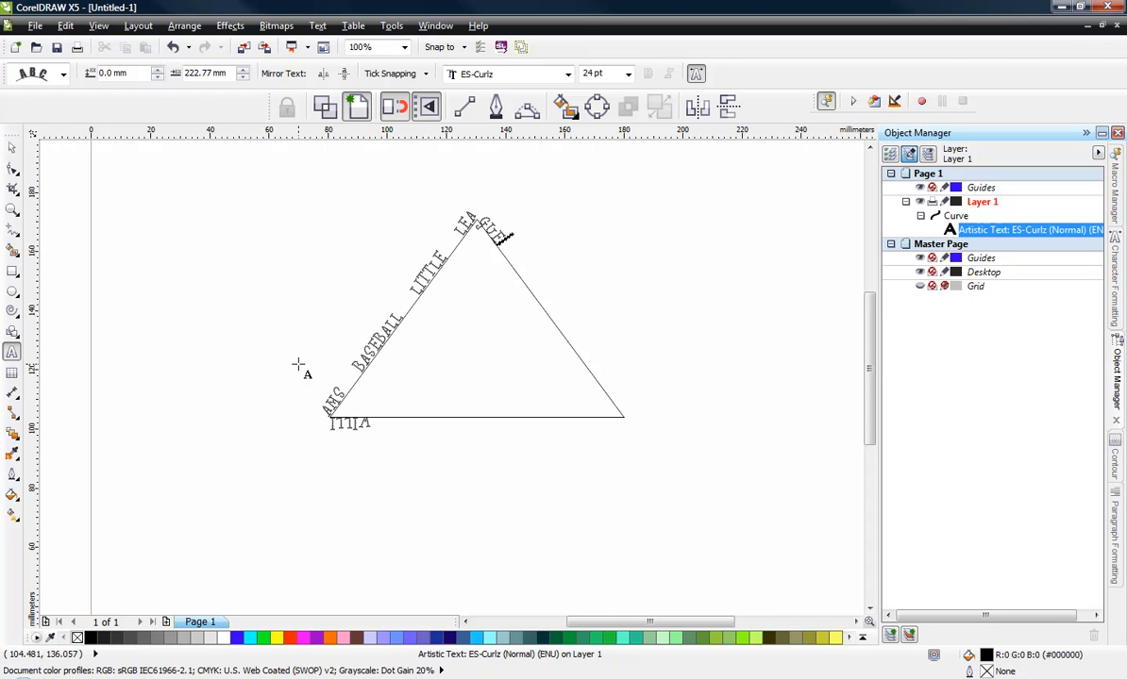
key(Escape)
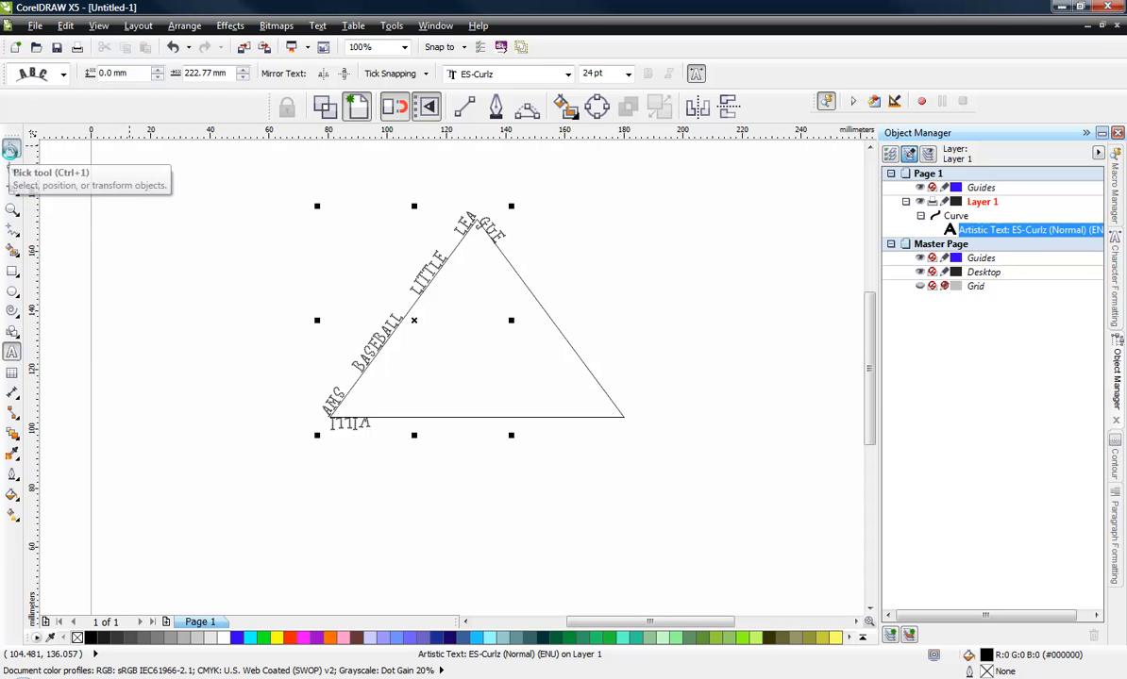
click(12, 148)
click(229, 457)
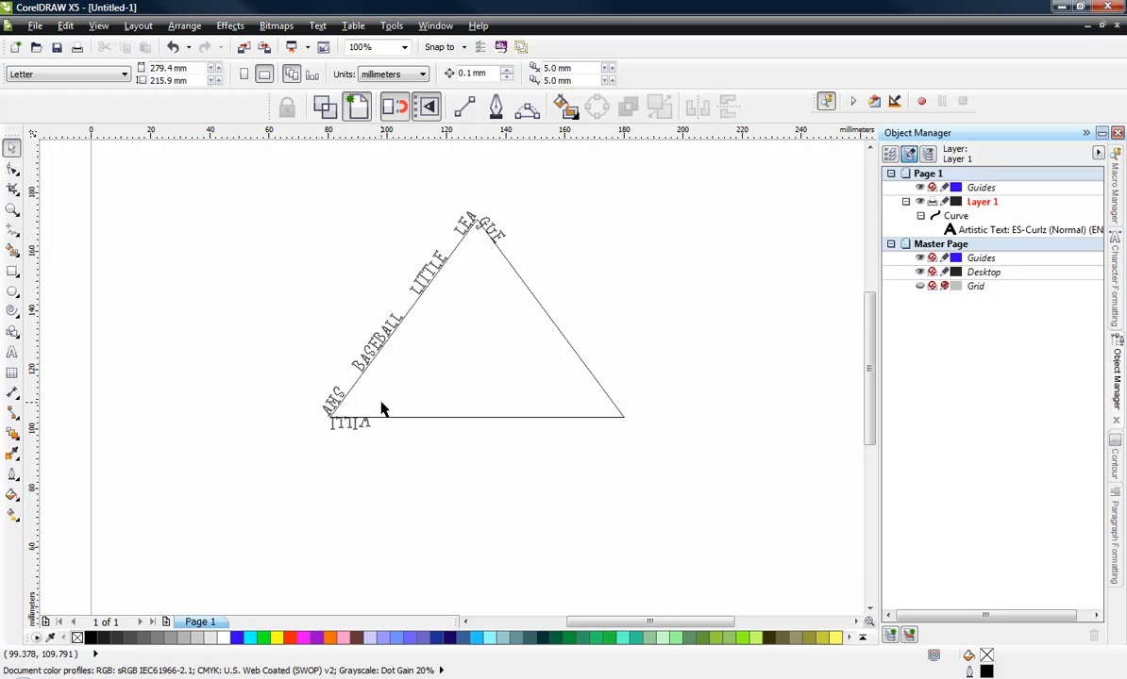
- Set the path text's font size to 50 pt
double_click(348, 422)
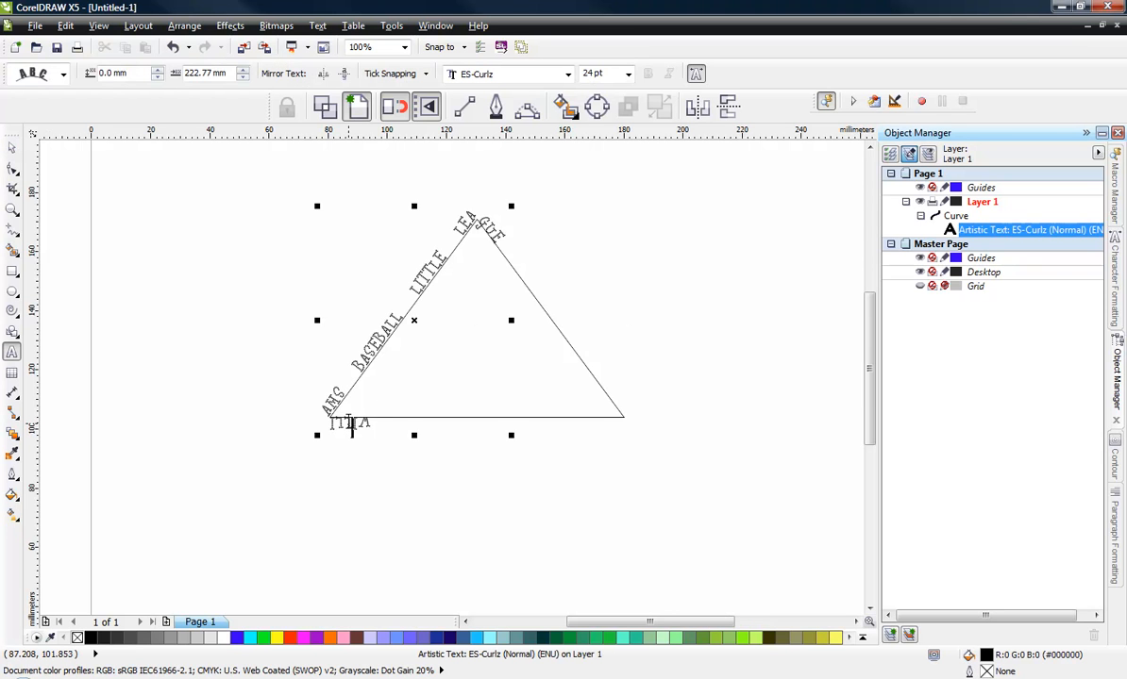
key(ctrl+a)
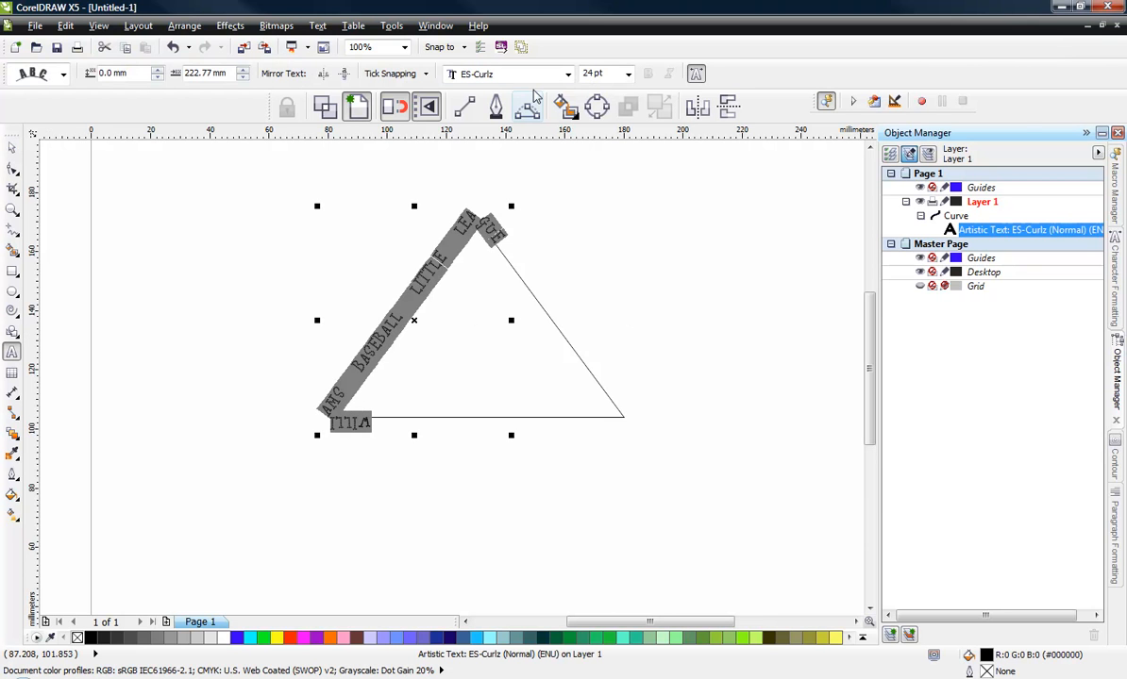
drag(607, 74, 563, 74)
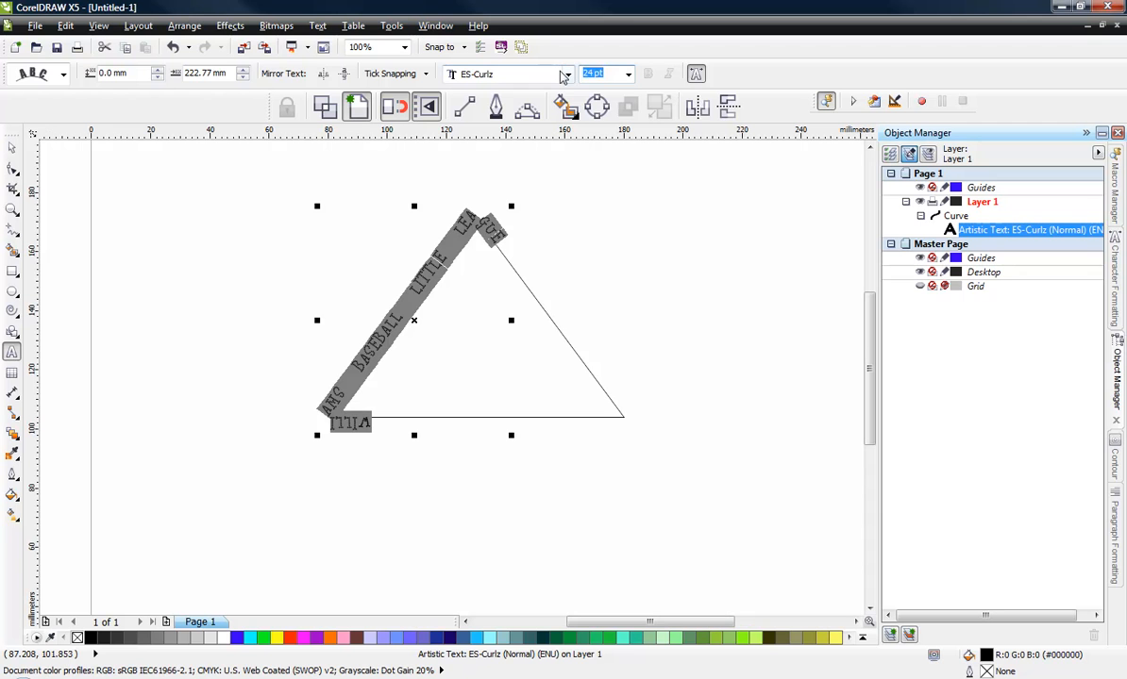
text(70)
key(Return)
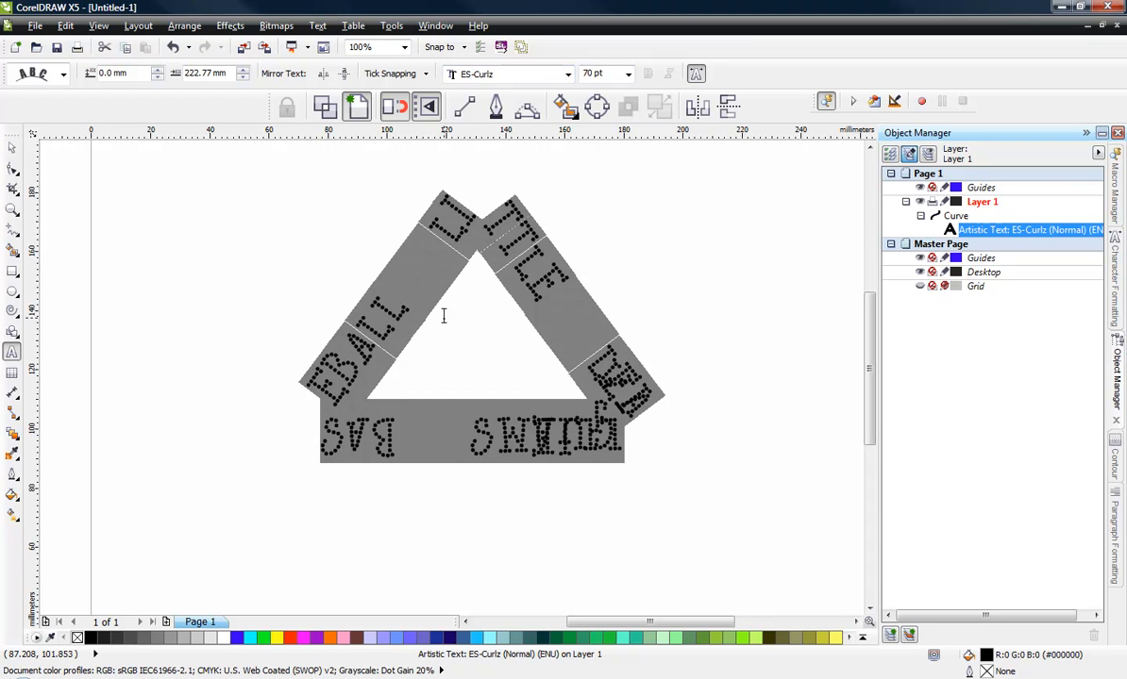
click(607, 72)
text(50)
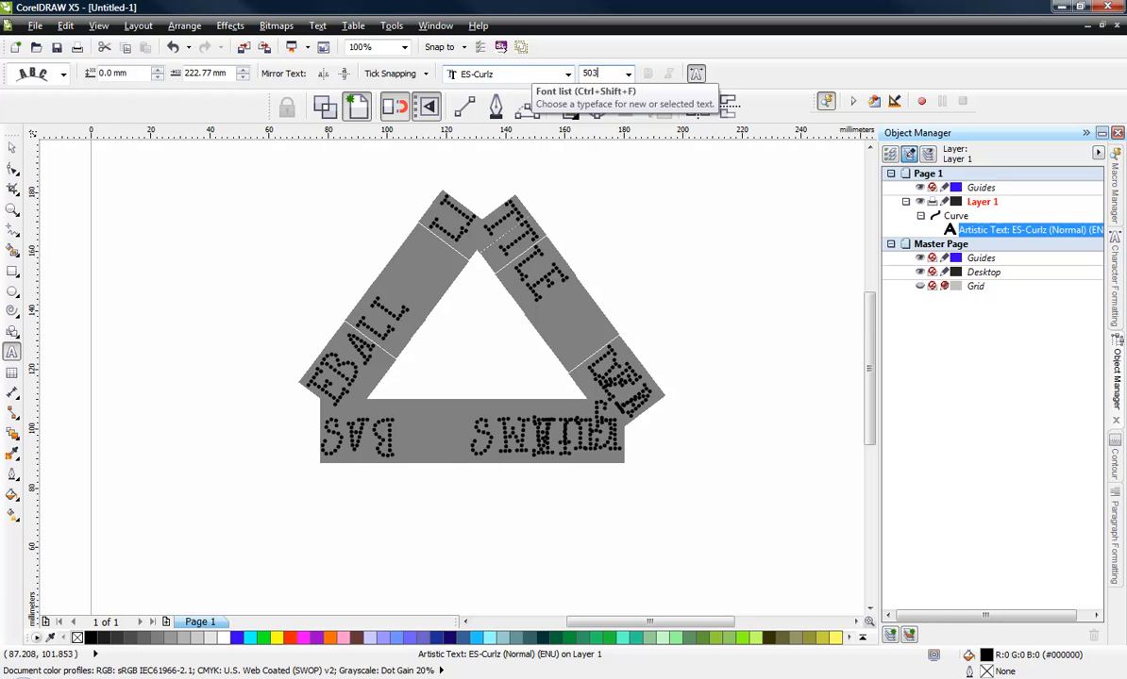
key(Return)
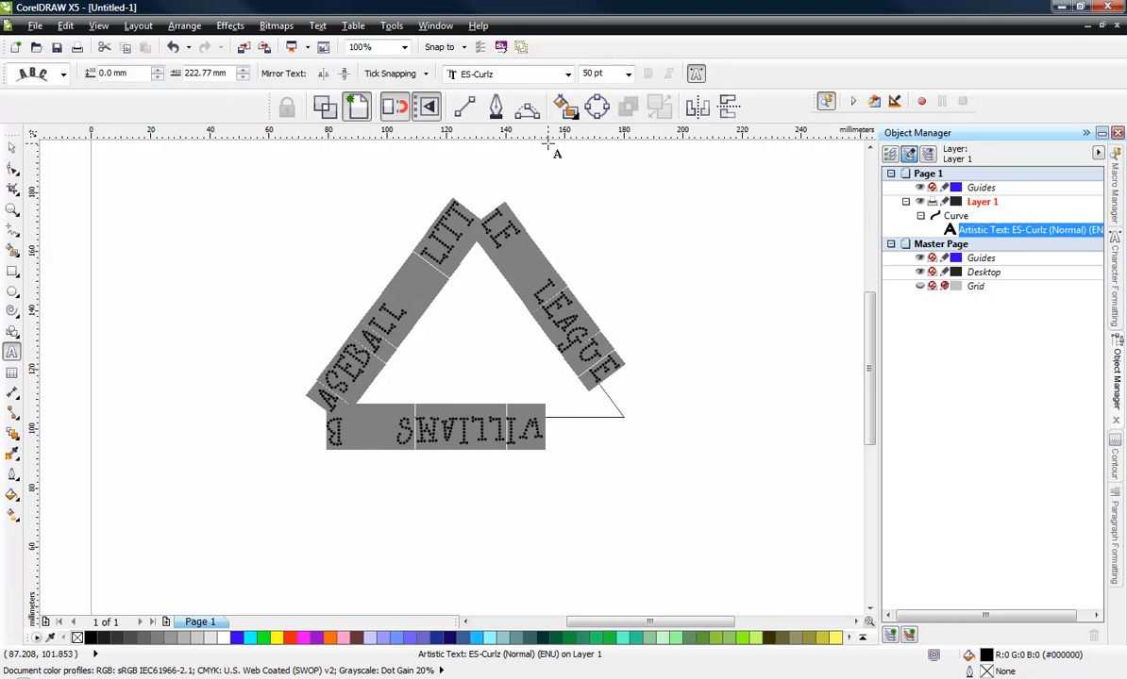
- Slide the text to start at the triangle's lower-left corner and shift groups of characters so each side carries separate words
click(11, 151)
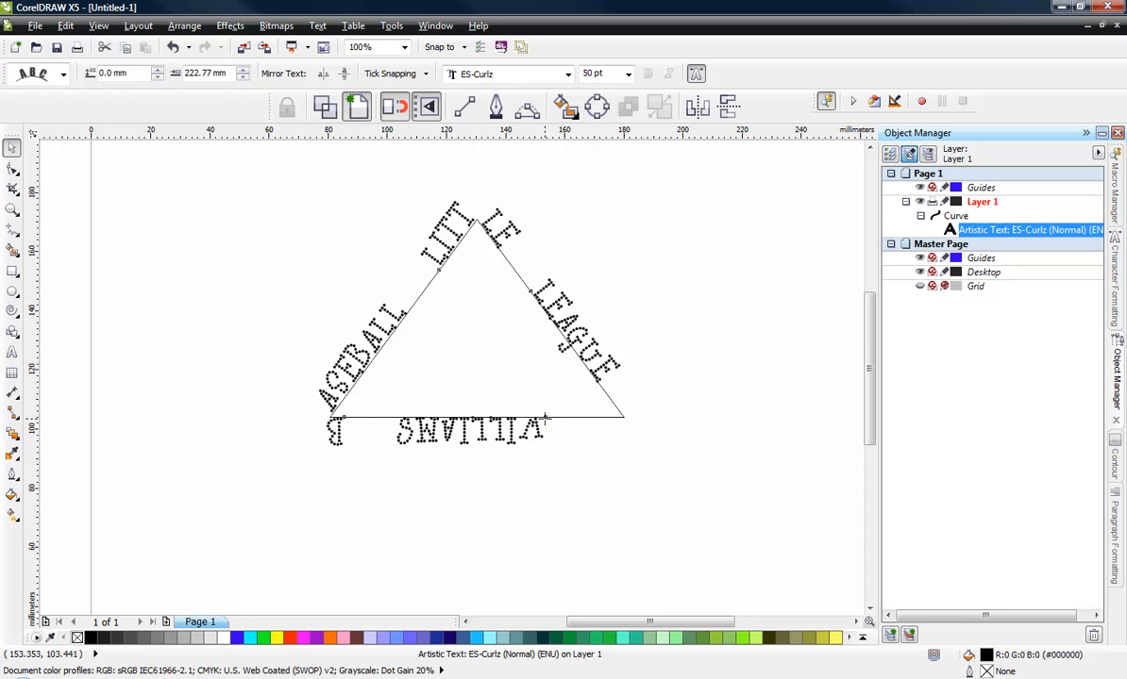
drag(545, 417, 334, 420)
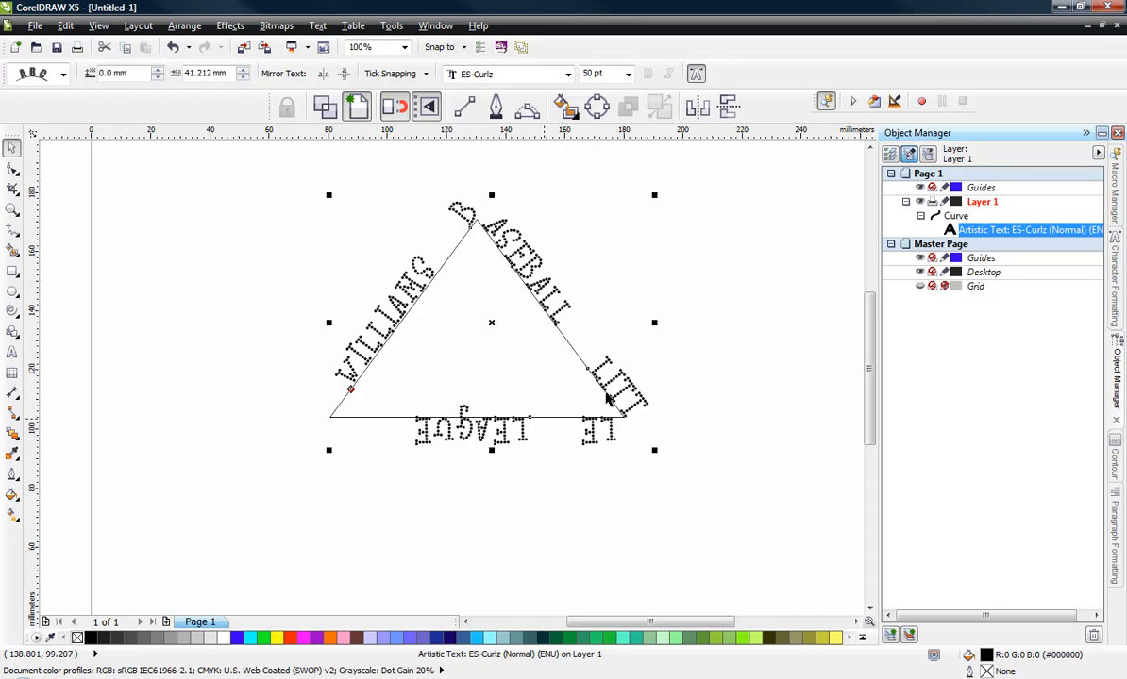
click(12, 169)
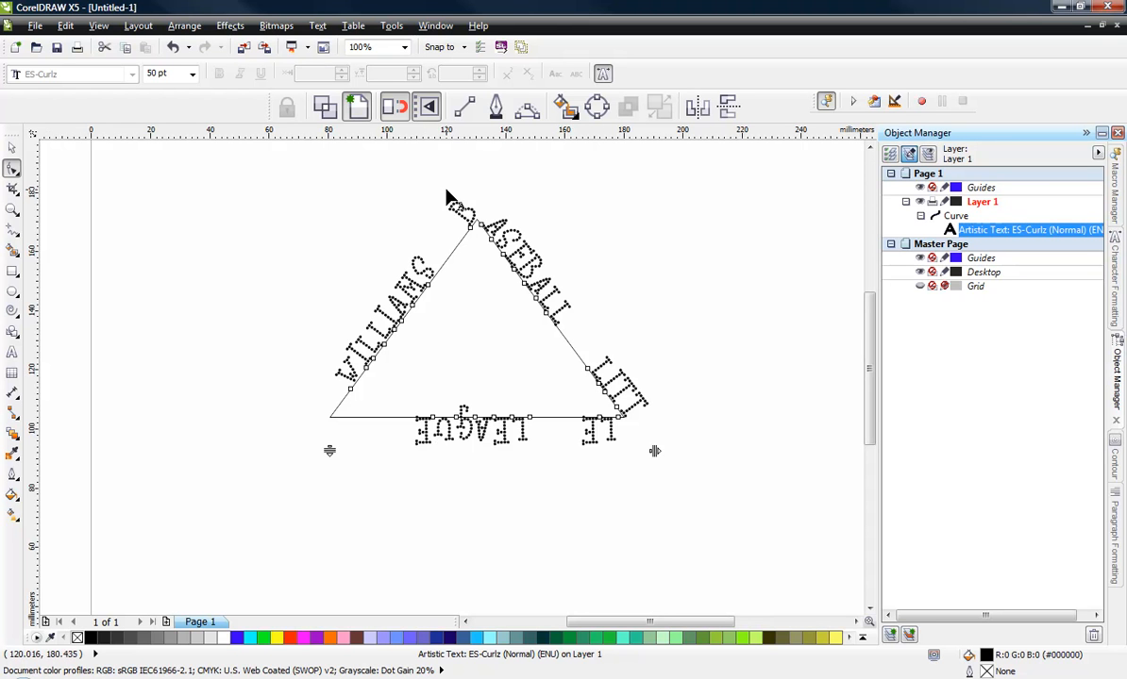
drag(439, 188, 689, 500)
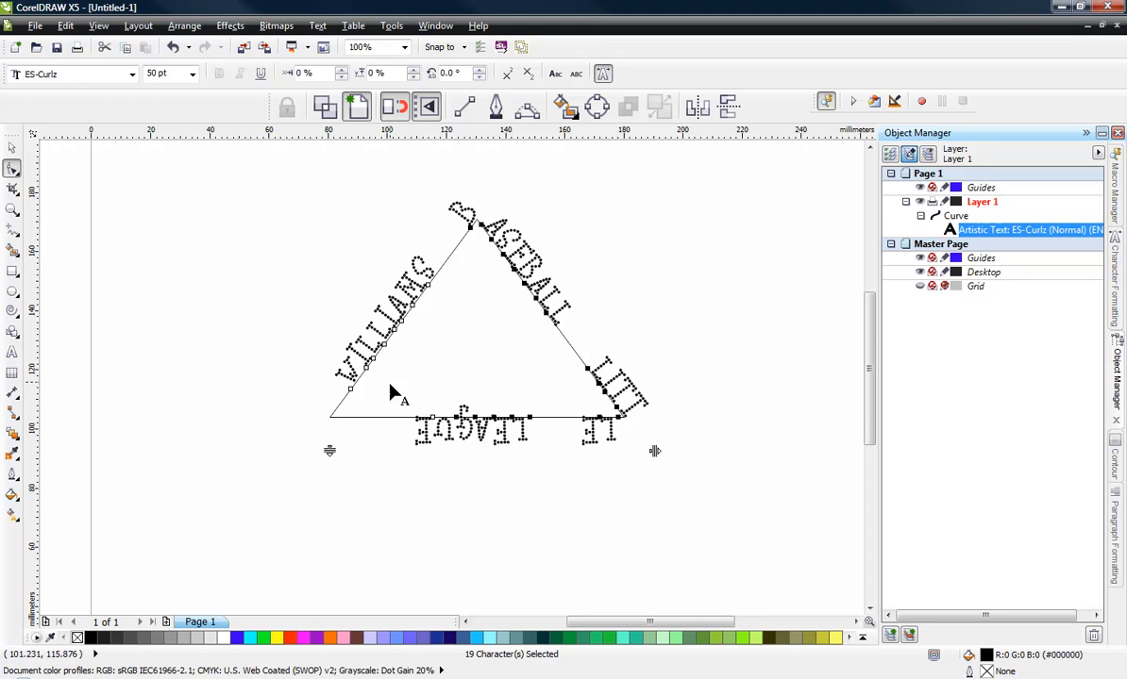
drag(390, 387, 441, 472)
drag(470, 231, 508, 266)
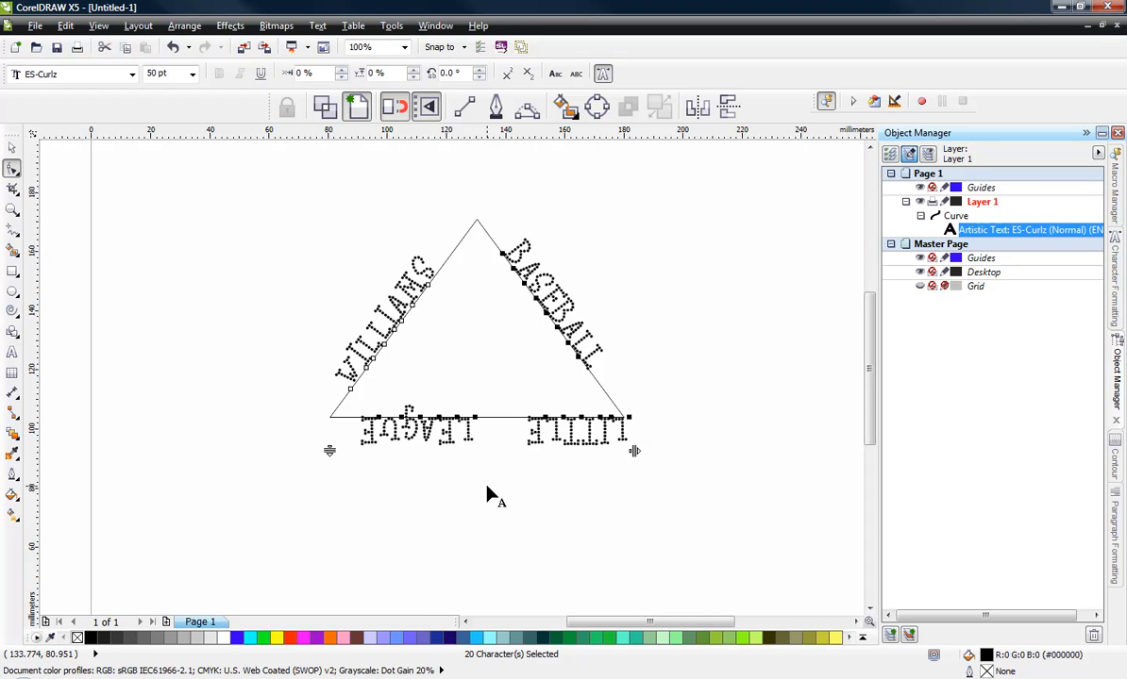
- Select all of the path text and set its font size to 60 pt
click(11, 148)
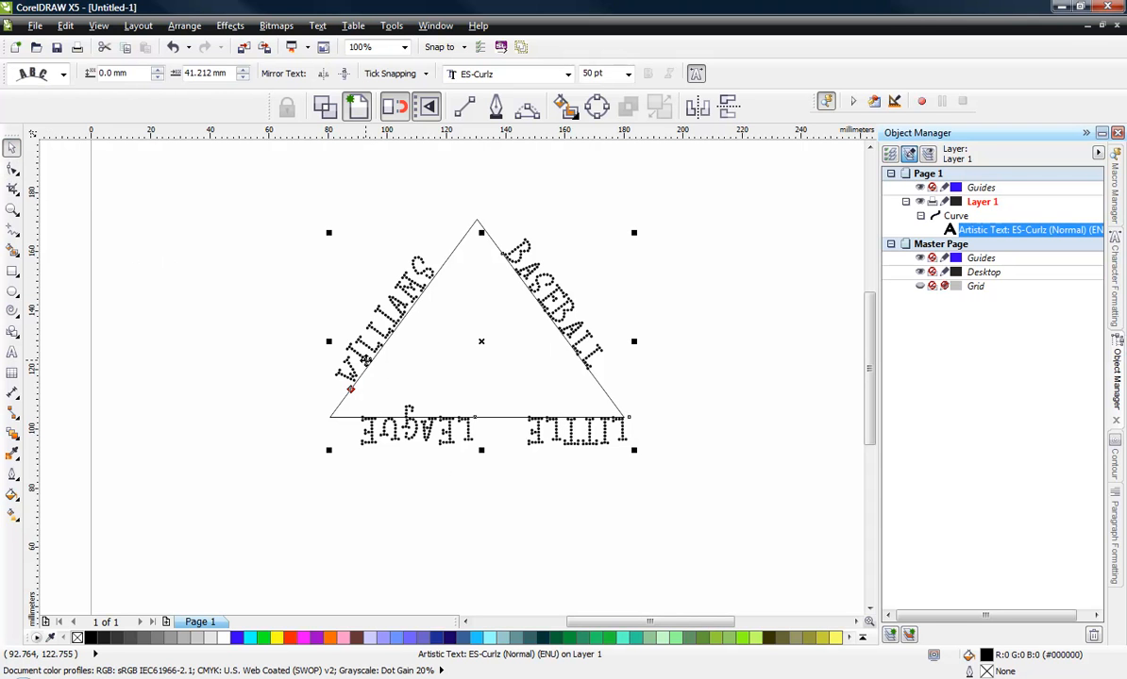
key(F8)
key(ctrl+a)
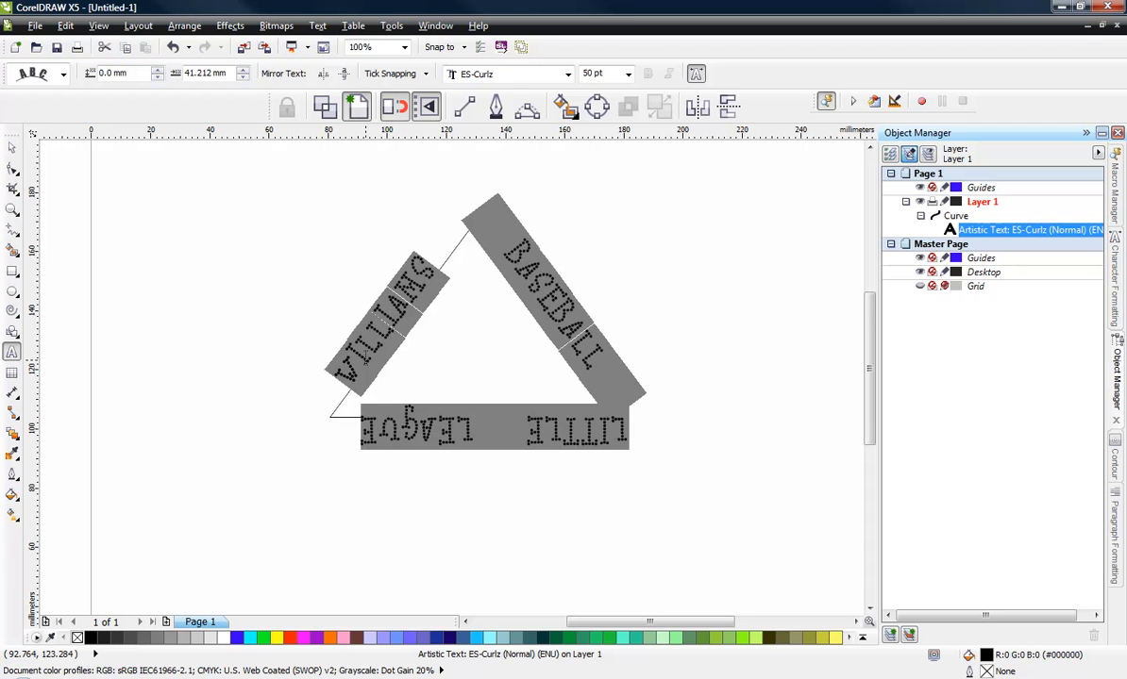
click(606, 74)
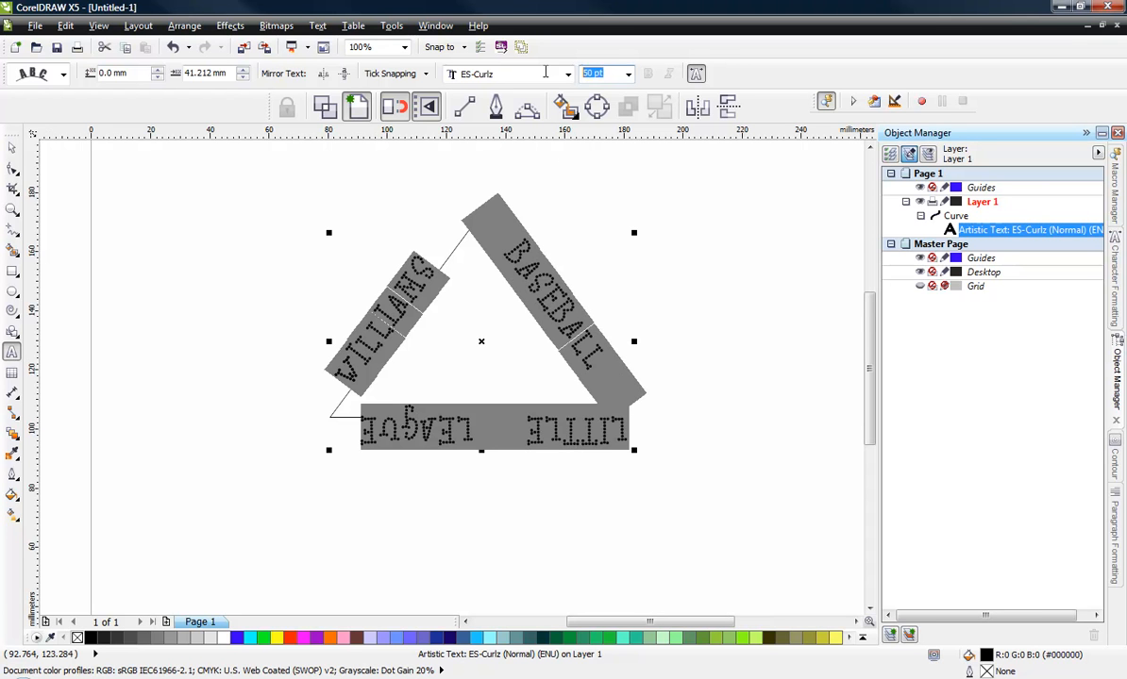
text(60)
key(Return)
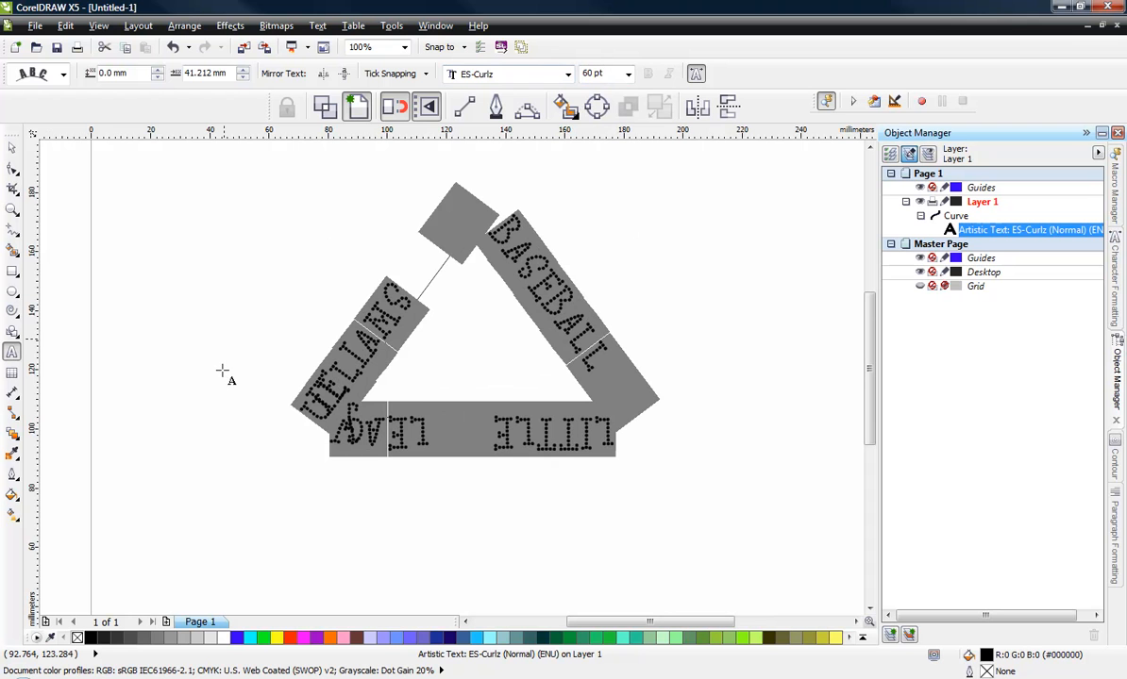
- Slide the path text along the triangle so the words redistribute around its three sides
click(11, 148)
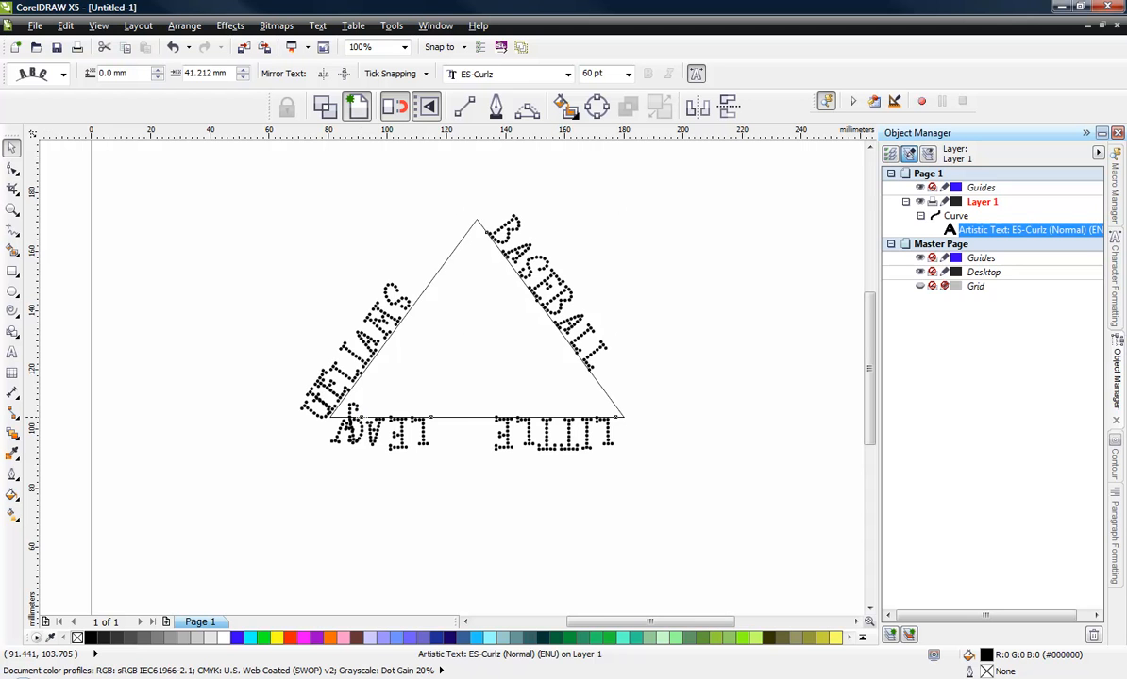
drag(361, 420, 428, 285)
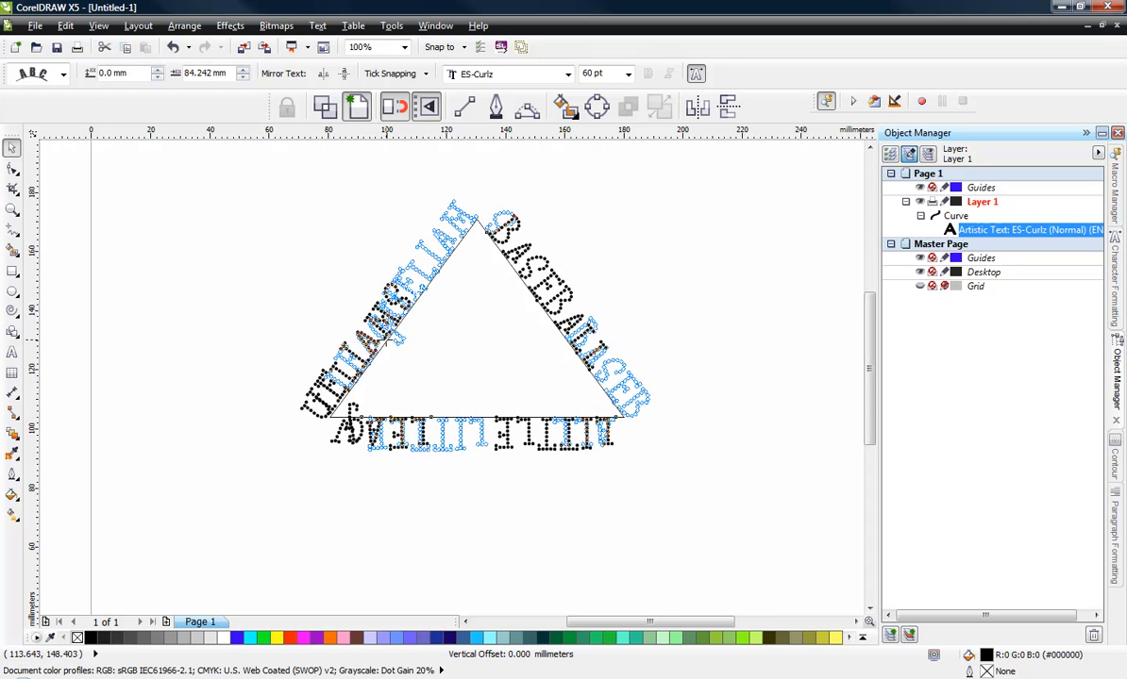
drag(383, 343, 325, 382)
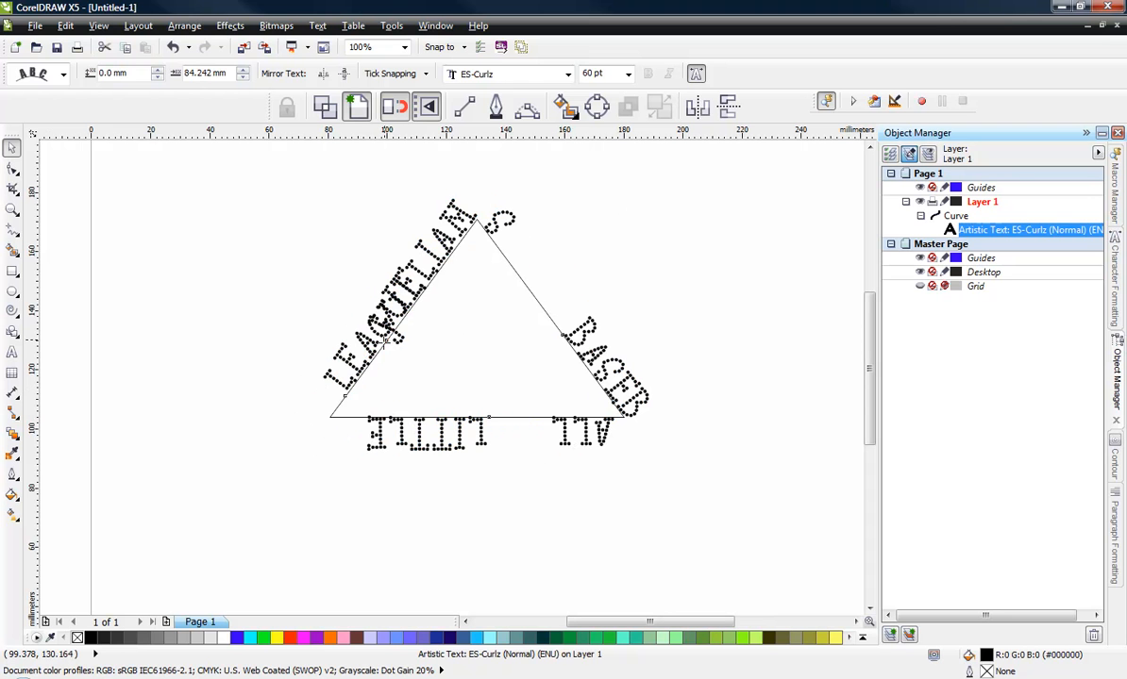
drag(386, 342, 377, 354)
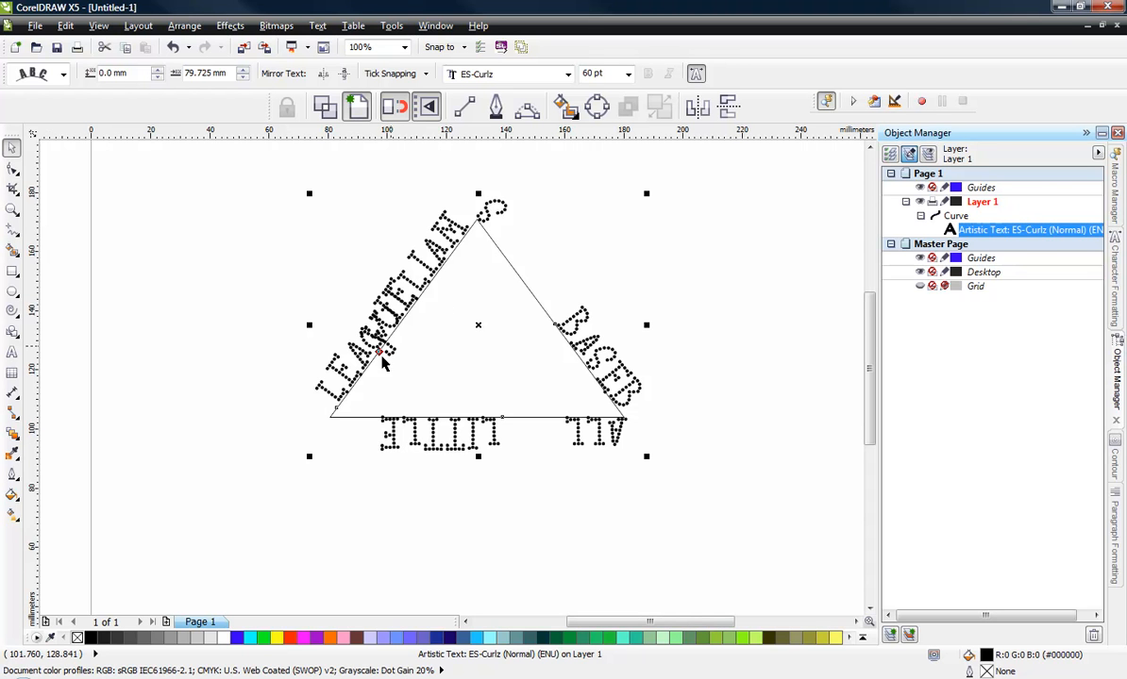
drag(378, 351, 370, 367)
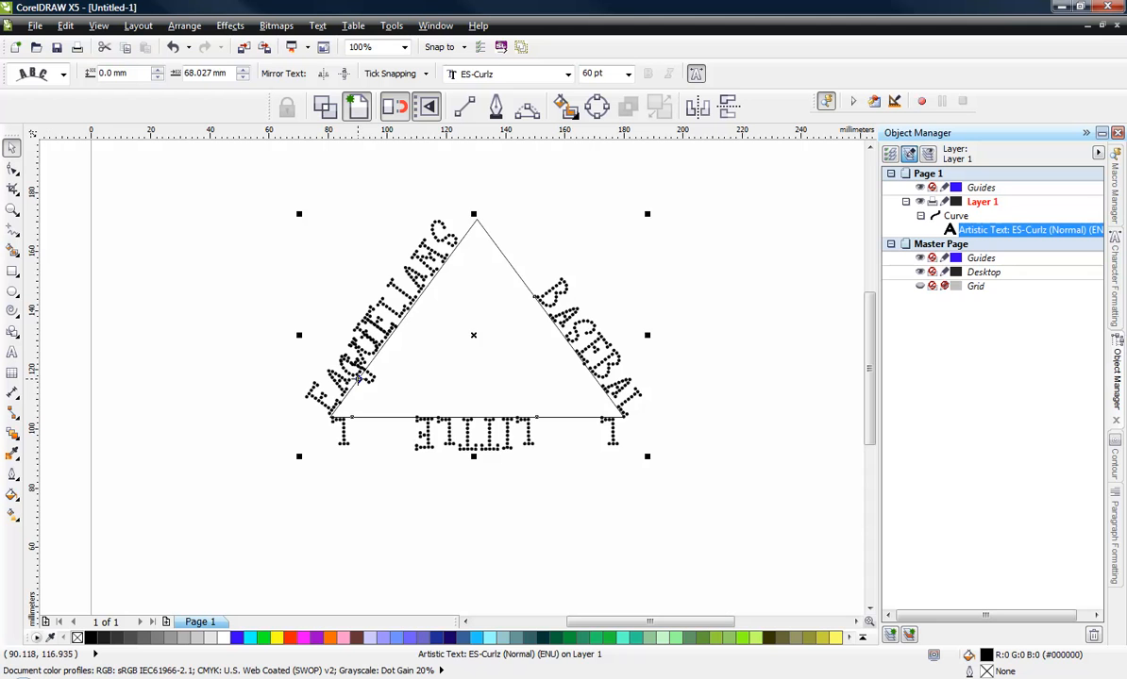
drag(360, 377, 350, 391)
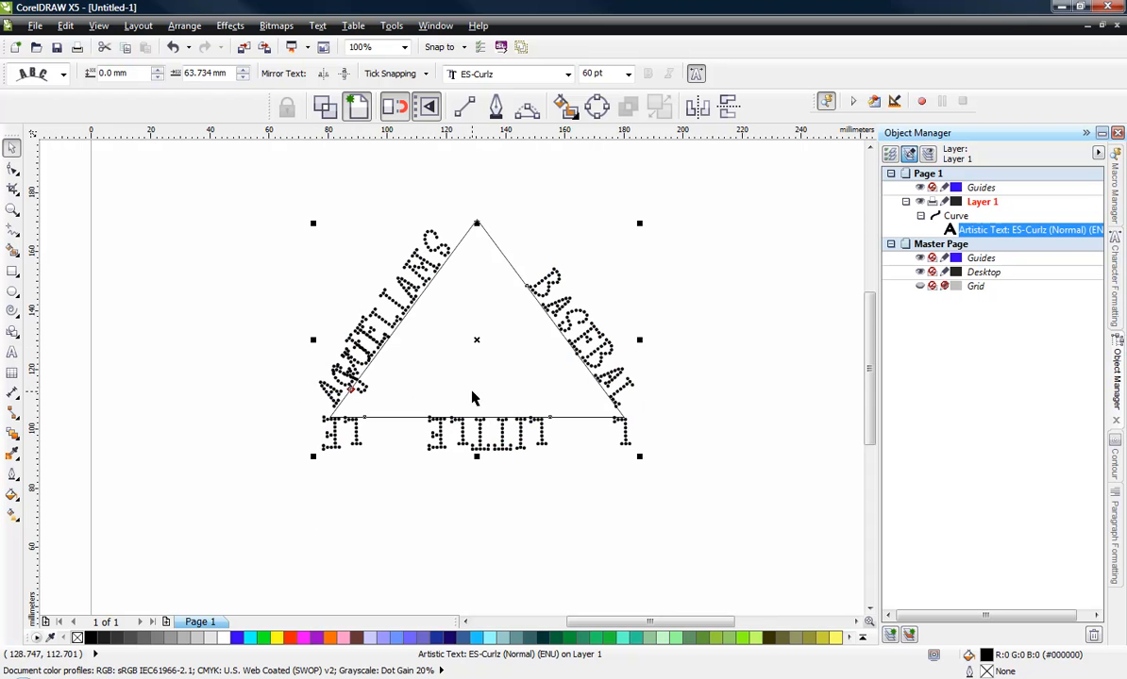
click(702, 405)
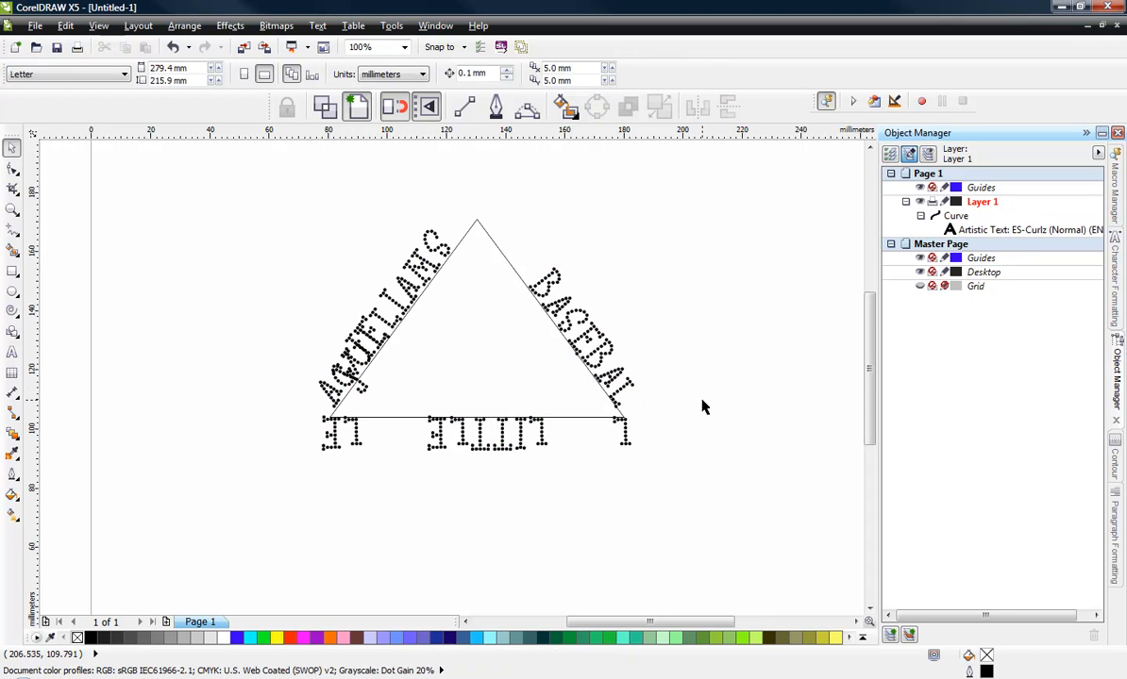
- Try to shift a single character on the triangle's left side with the Shape tool, then undo the move
click(609, 335)
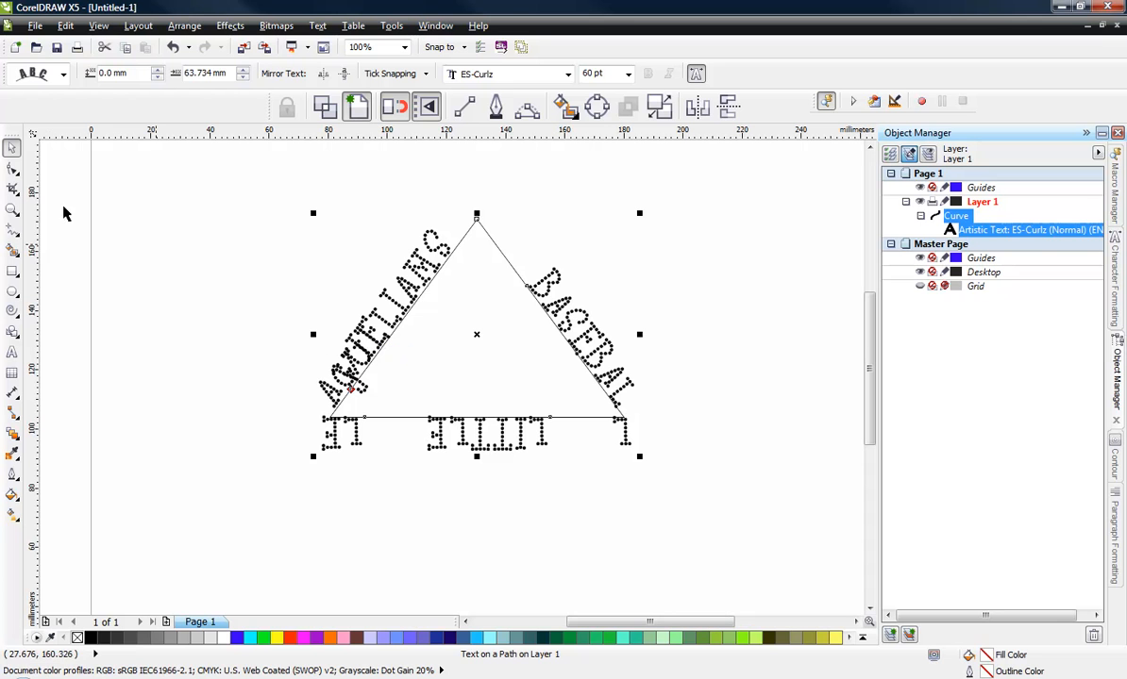
click(11, 168)
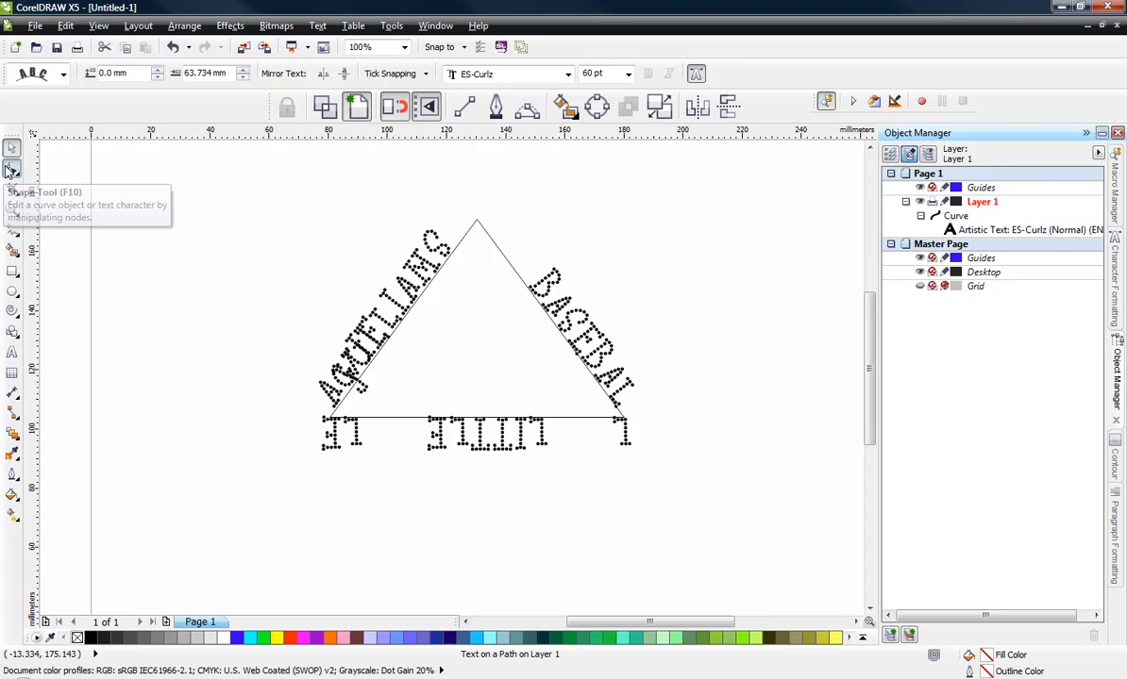
click(342, 332)
scroll(321, 411, up, 2)
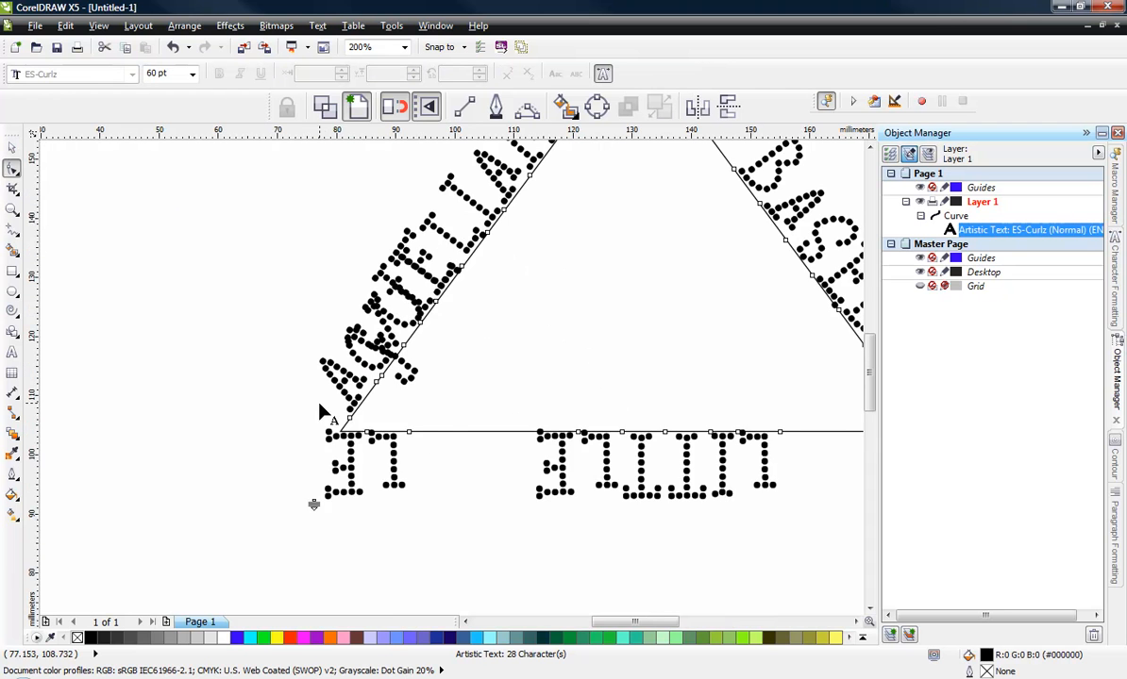
scroll(397, 346, up, 2)
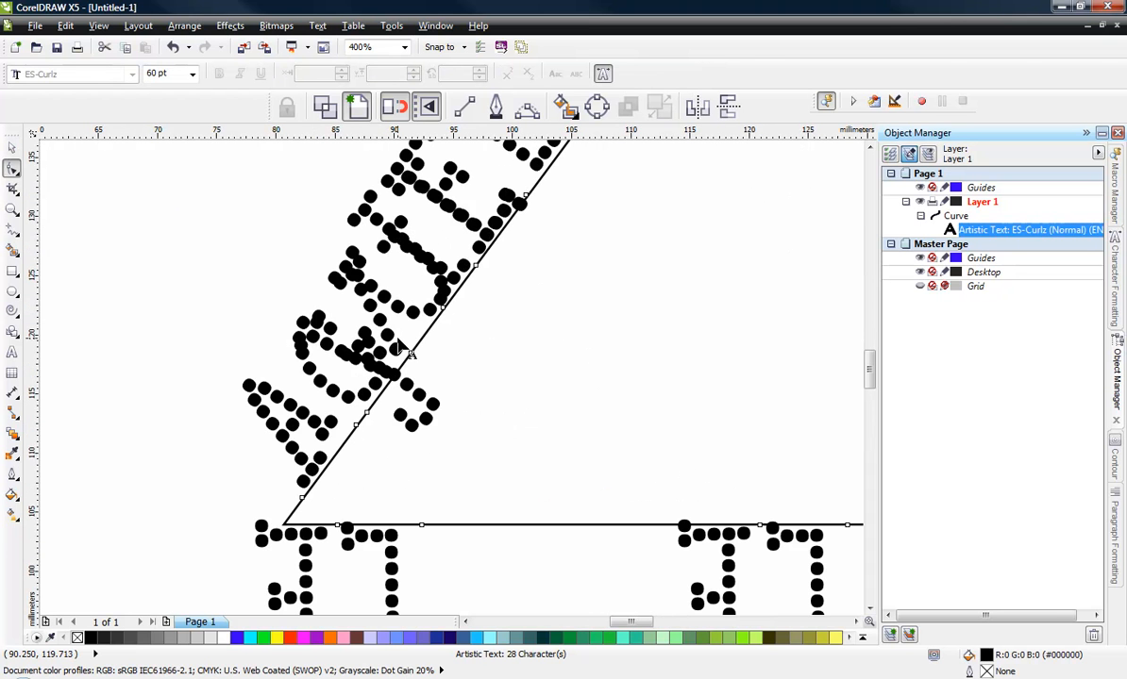
scroll(283, 476, down, 4)
scroll(253, 563, up, 2)
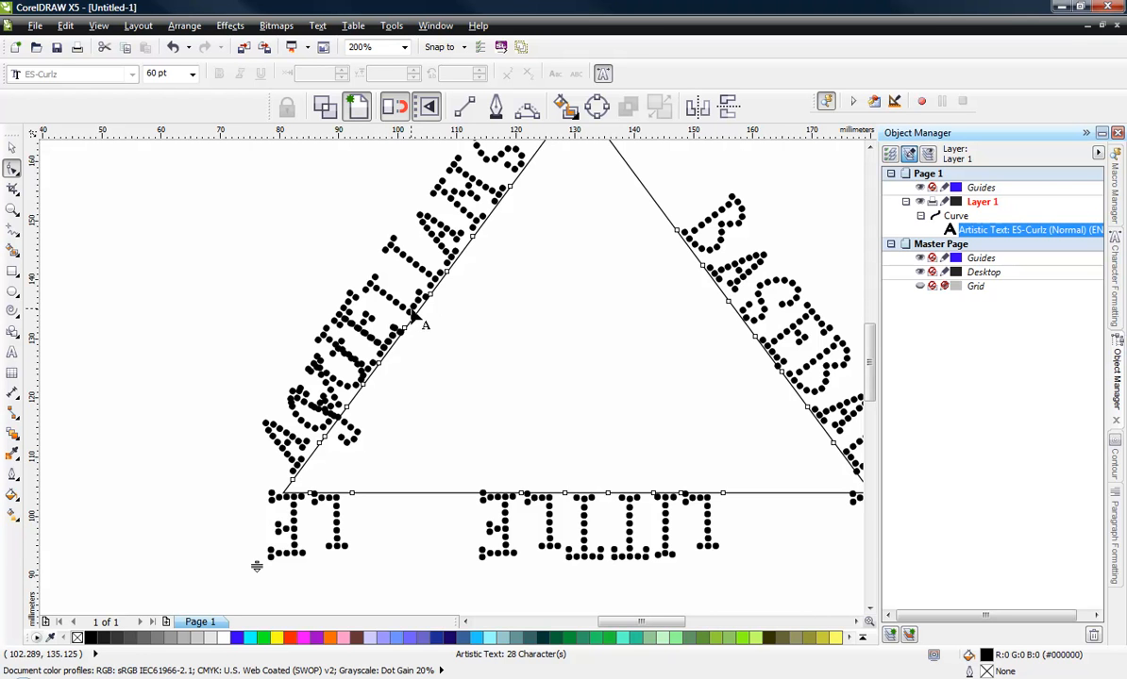
scroll(371, 402, down, 2)
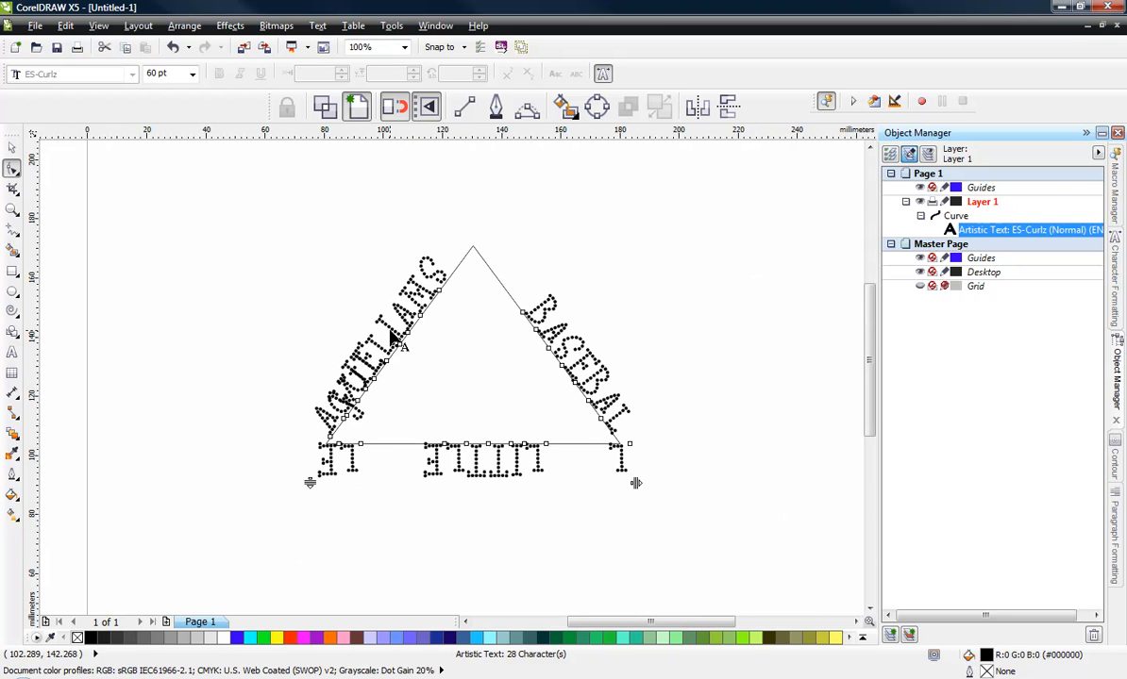
scroll(378, 378, up, 2)
scroll(382, 372, down, 2)
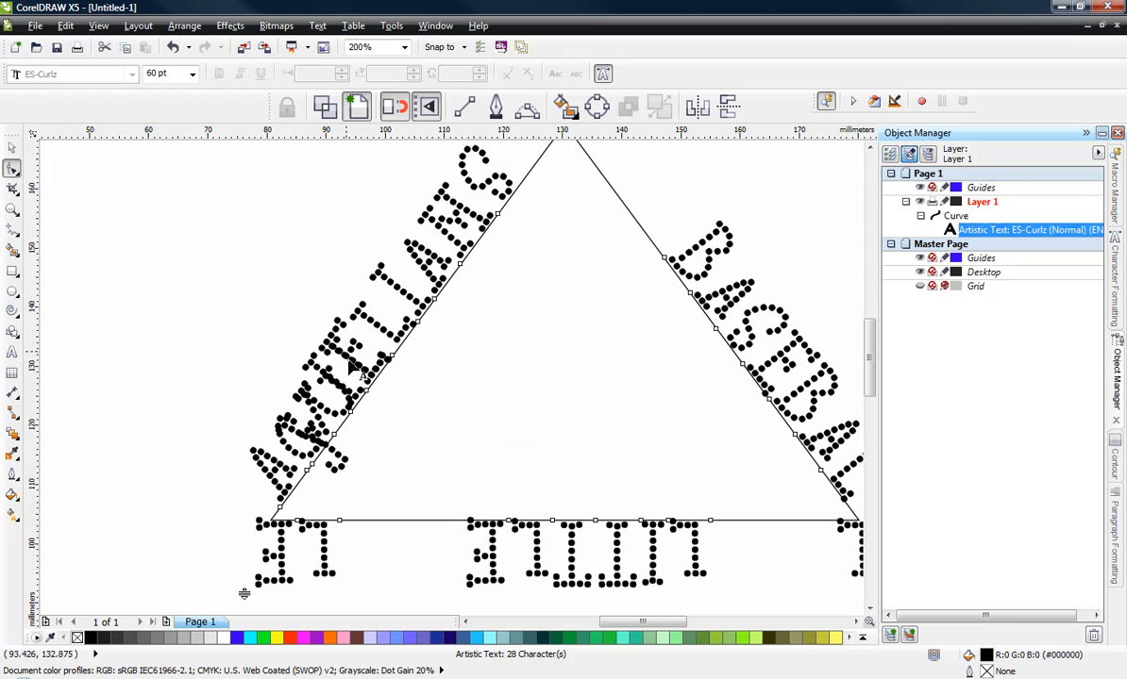
scroll(400, 368, up, 2)
click(393, 360)
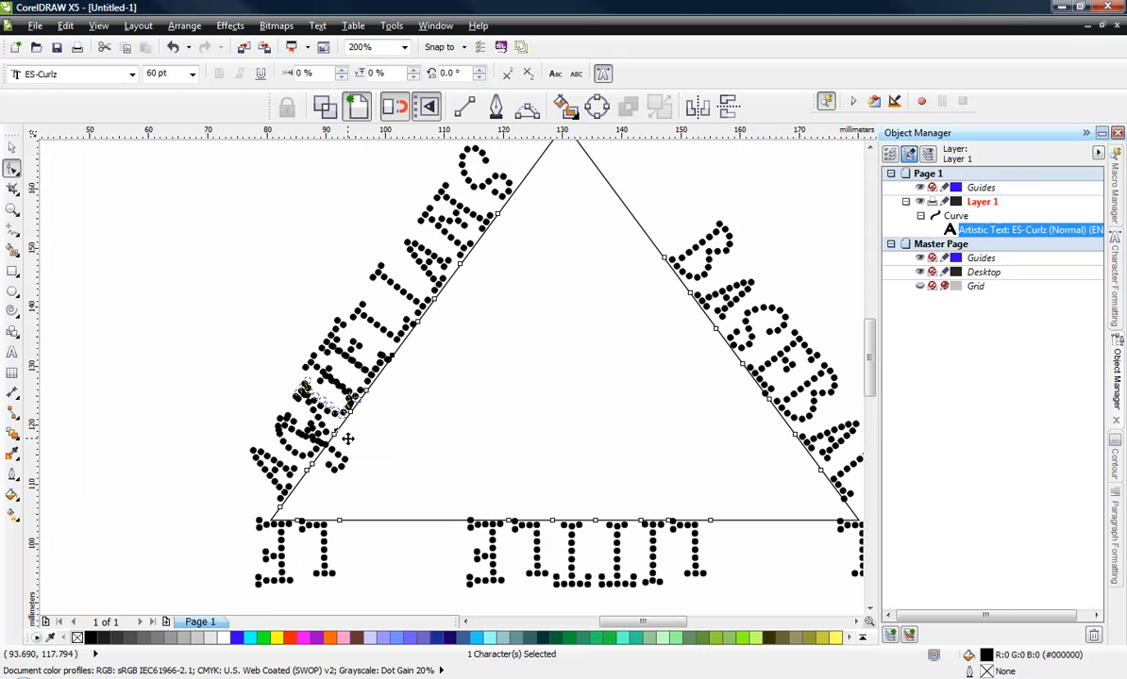
drag(406, 367, 404, 361)
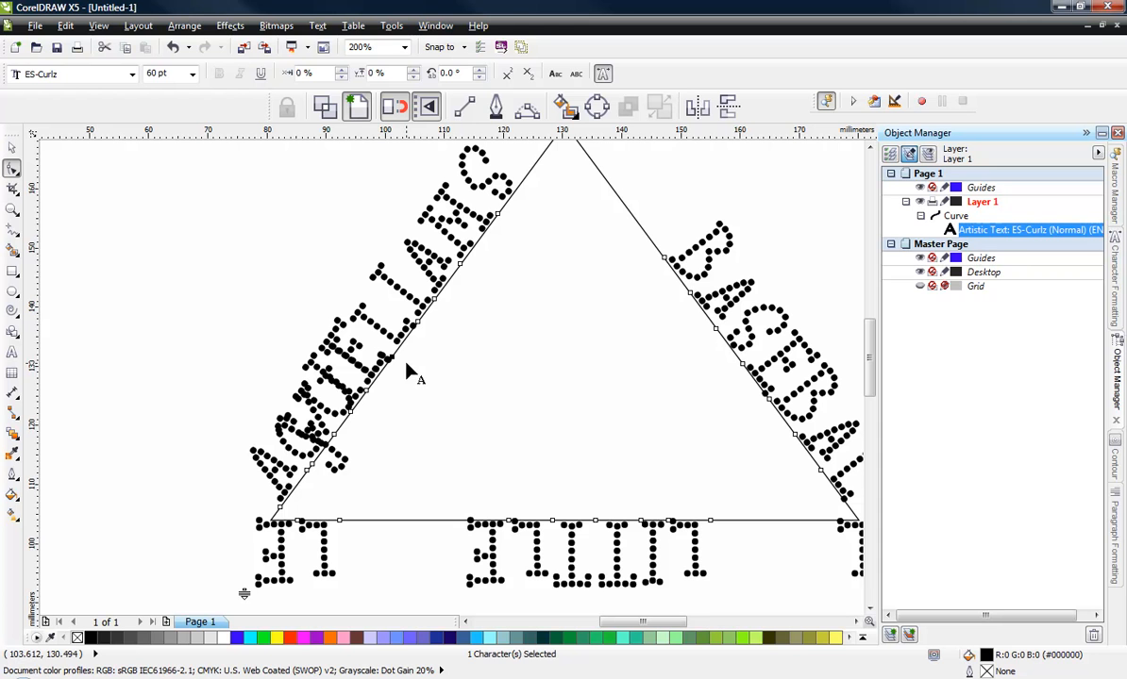
key(ctrl+z)
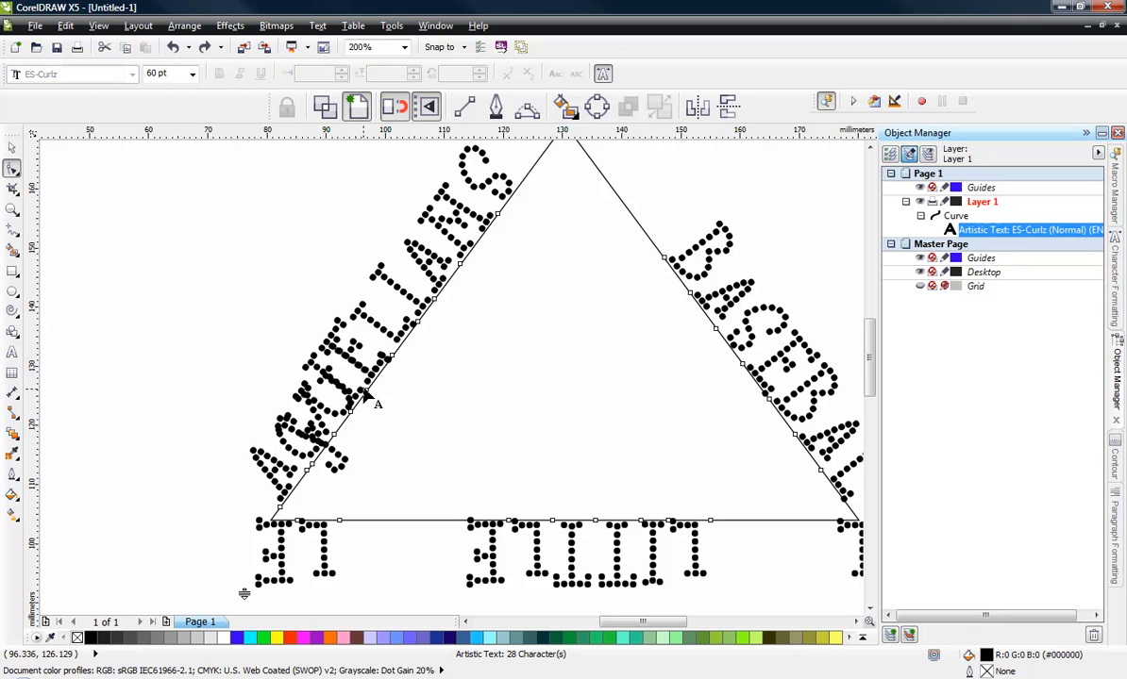
- Try to drag a character along the triangle's left side
click(367, 396)
drag(367, 395, 402, 382)
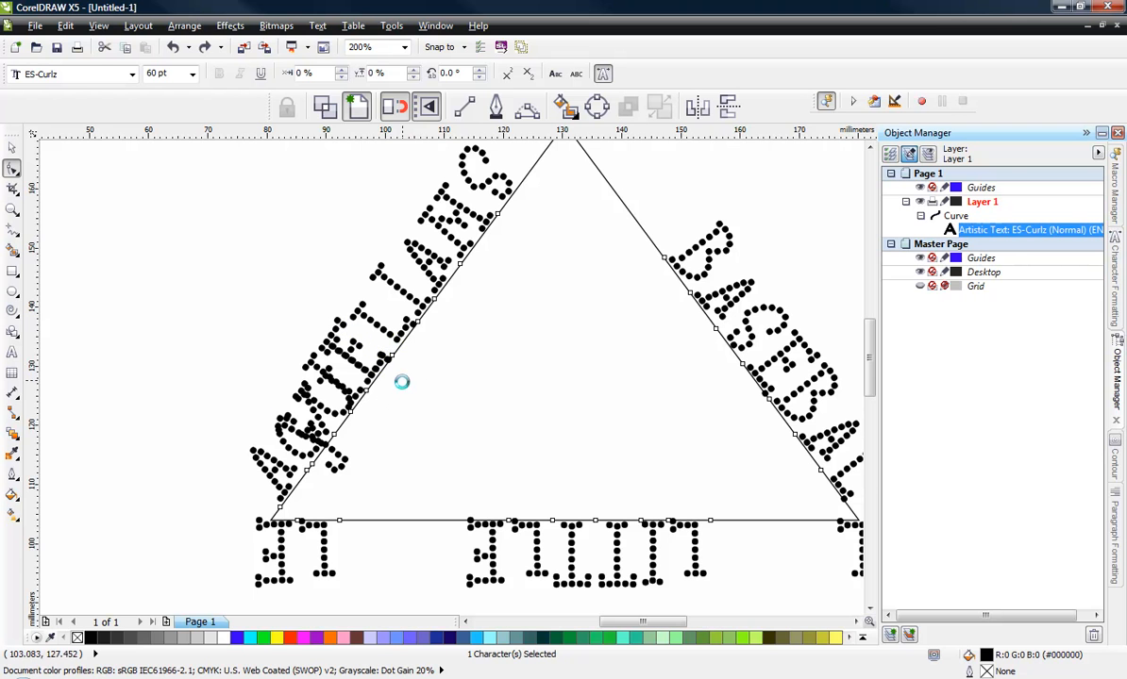
click(394, 402)
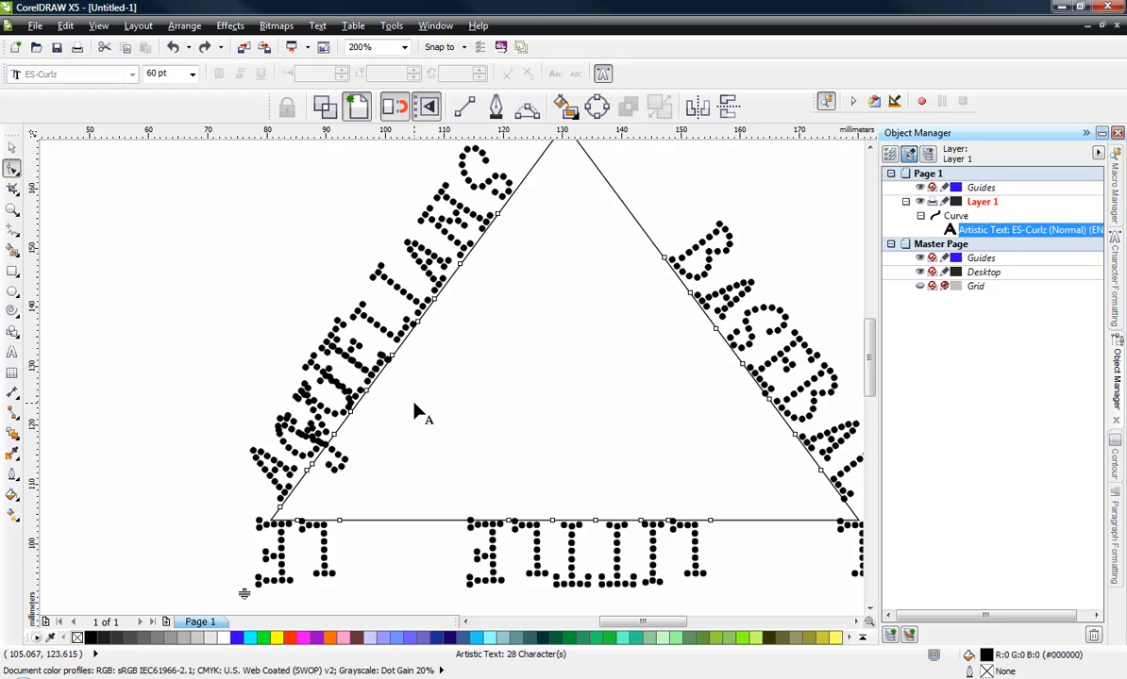
scroll(415, 409, down, 3)
scroll(477, 401, up, 2)
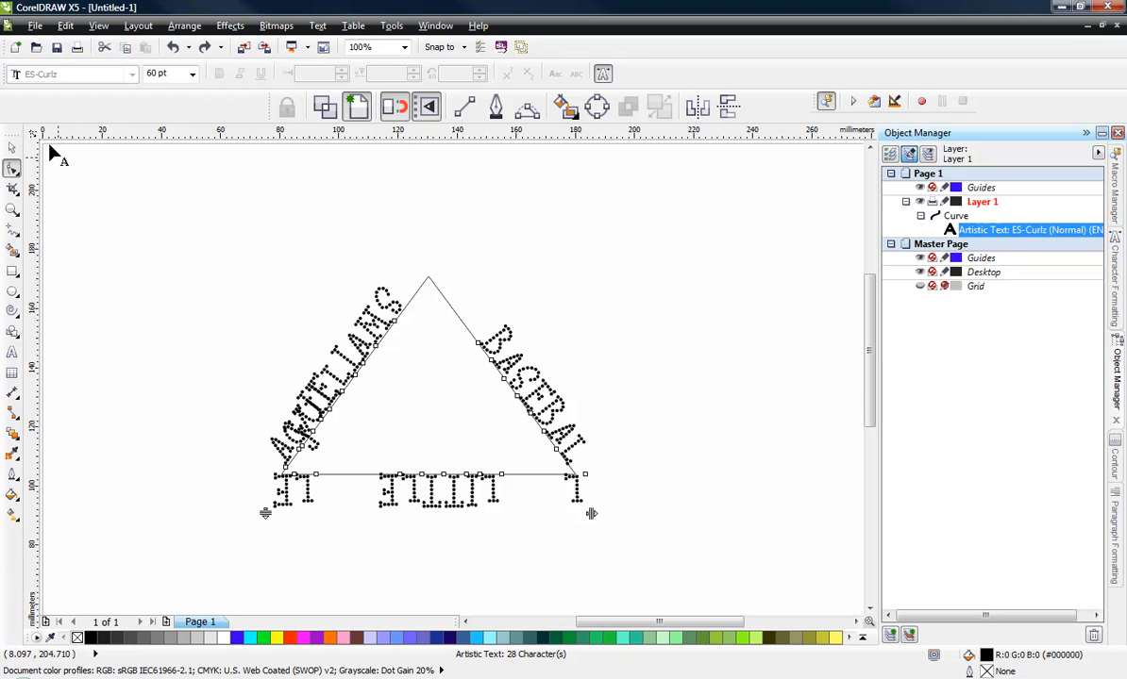
- Select all of the path text and set its font size to 55 pt
click(12, 147)
click(294, 322)
double_click(355, 336)
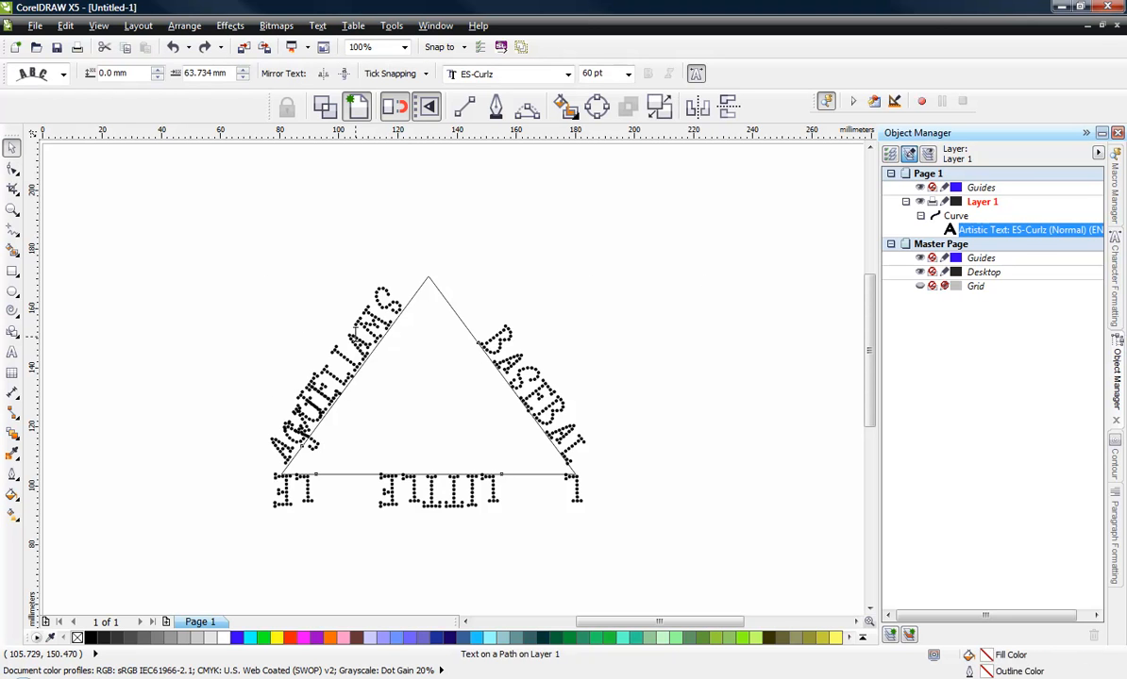
triple_click(355, 336)
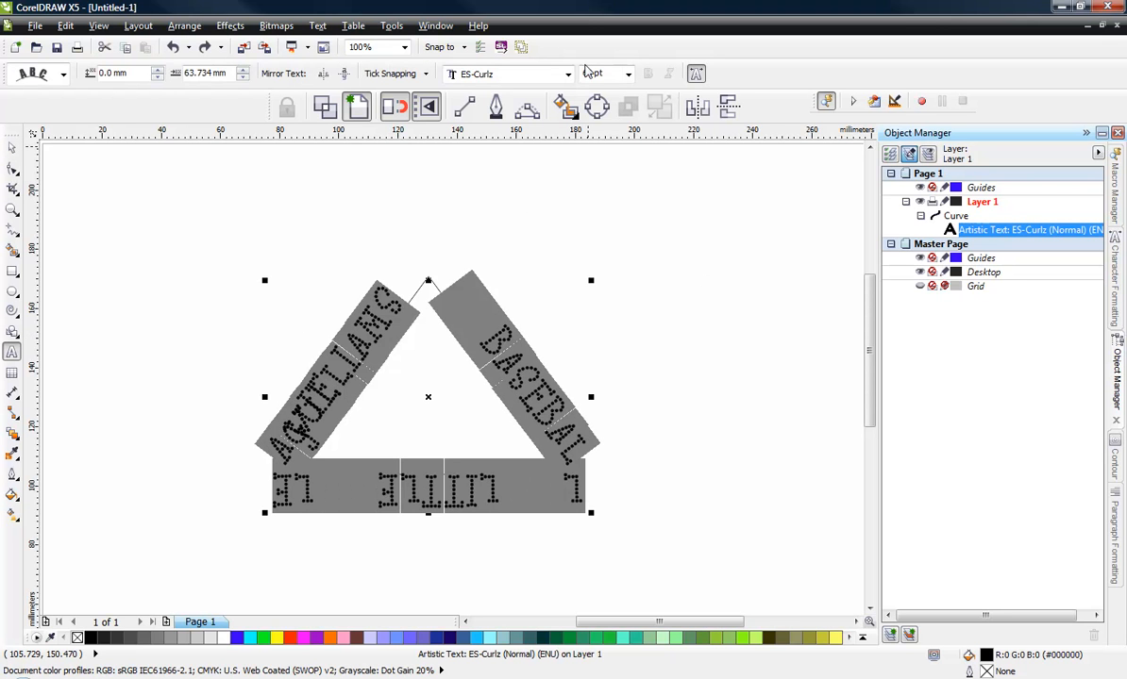
click(599, 73)
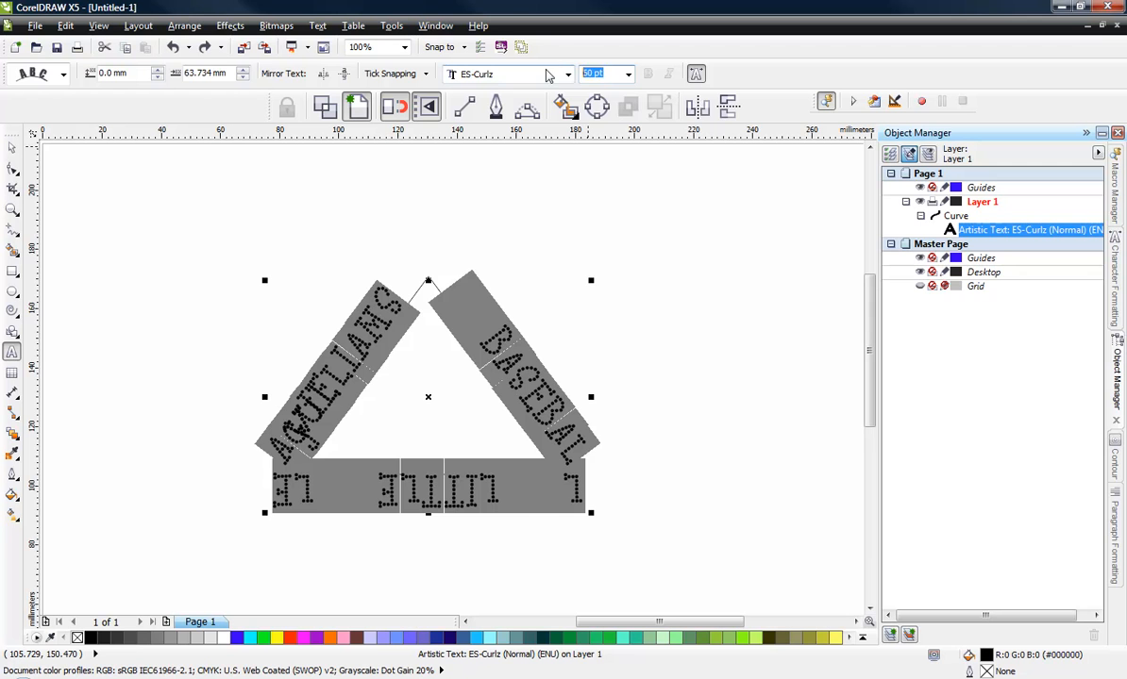
text(55)
key(Return)
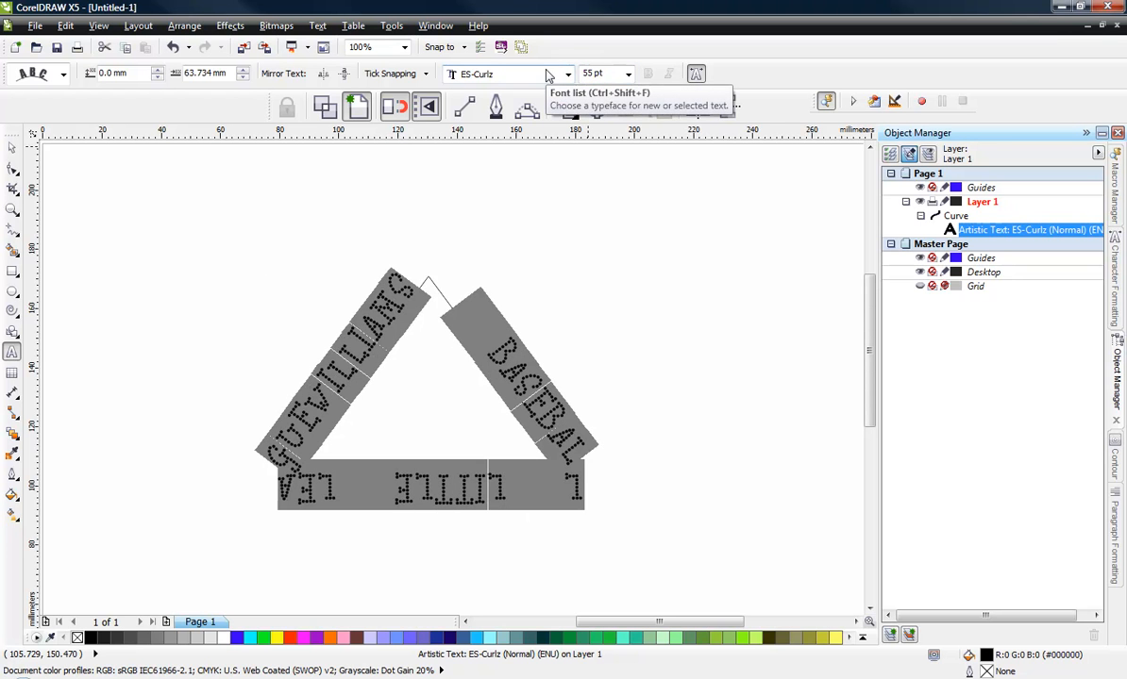
- Shift characters of WILLIAMS along the triangle's left side with the Shape tool to adjust their spacing
click(9, 148)
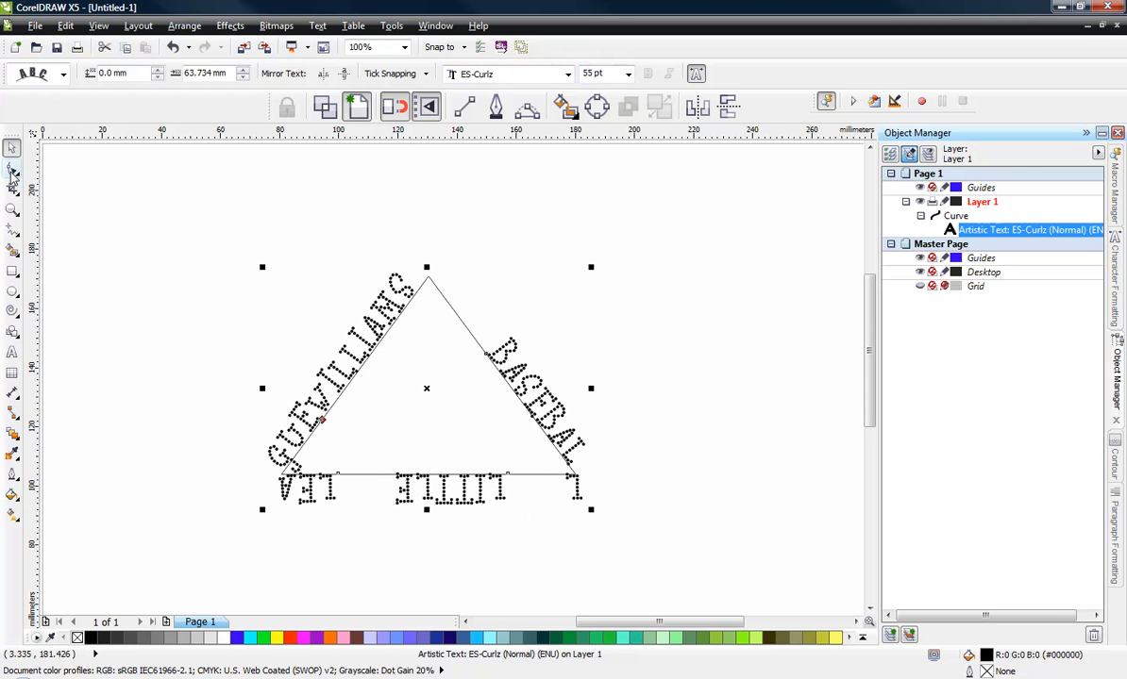
click(12, 170)
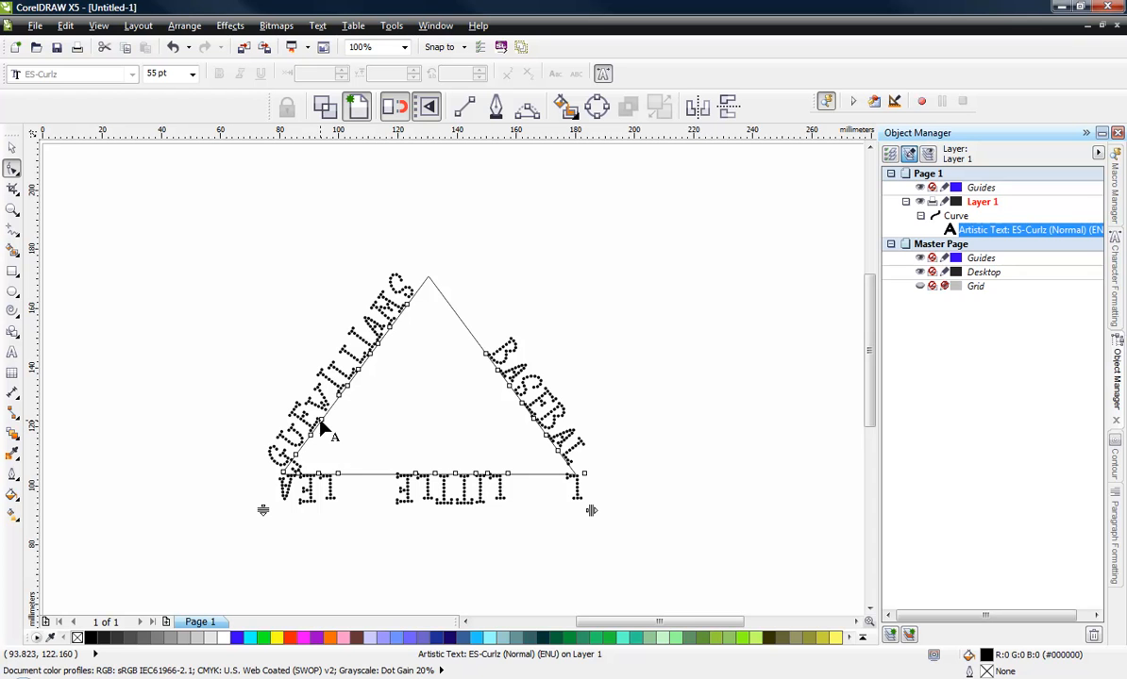
drag(322, 420, 336, 400)
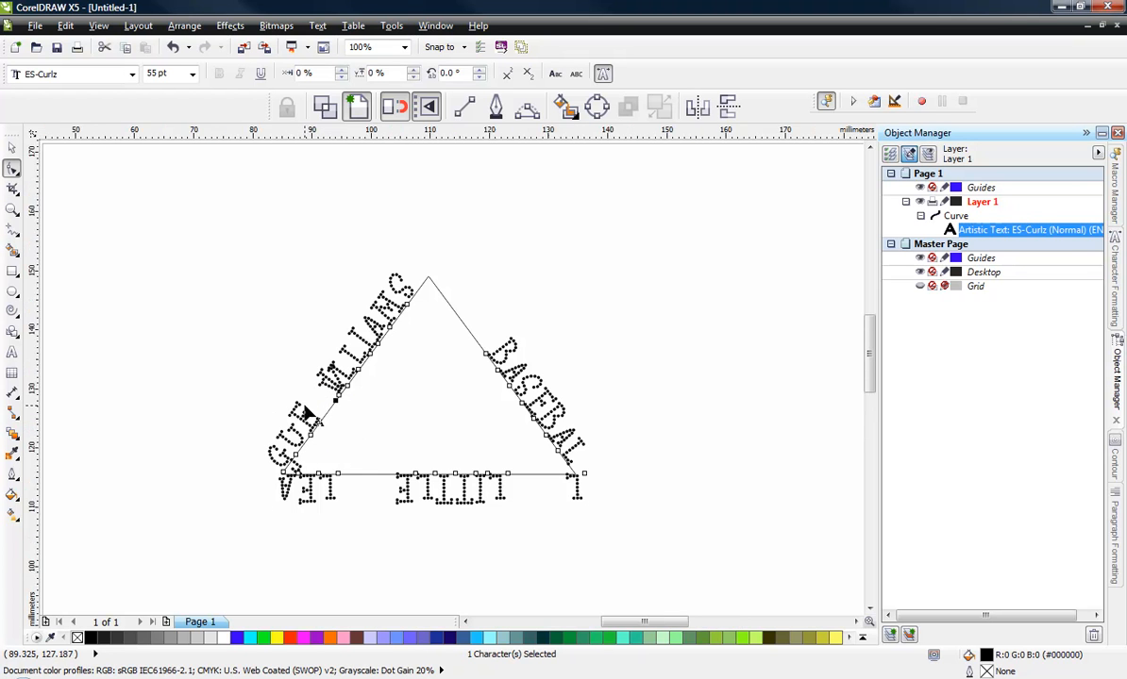
scroll(302, 402, up, 3)
scroll(302, 402, down, 5)
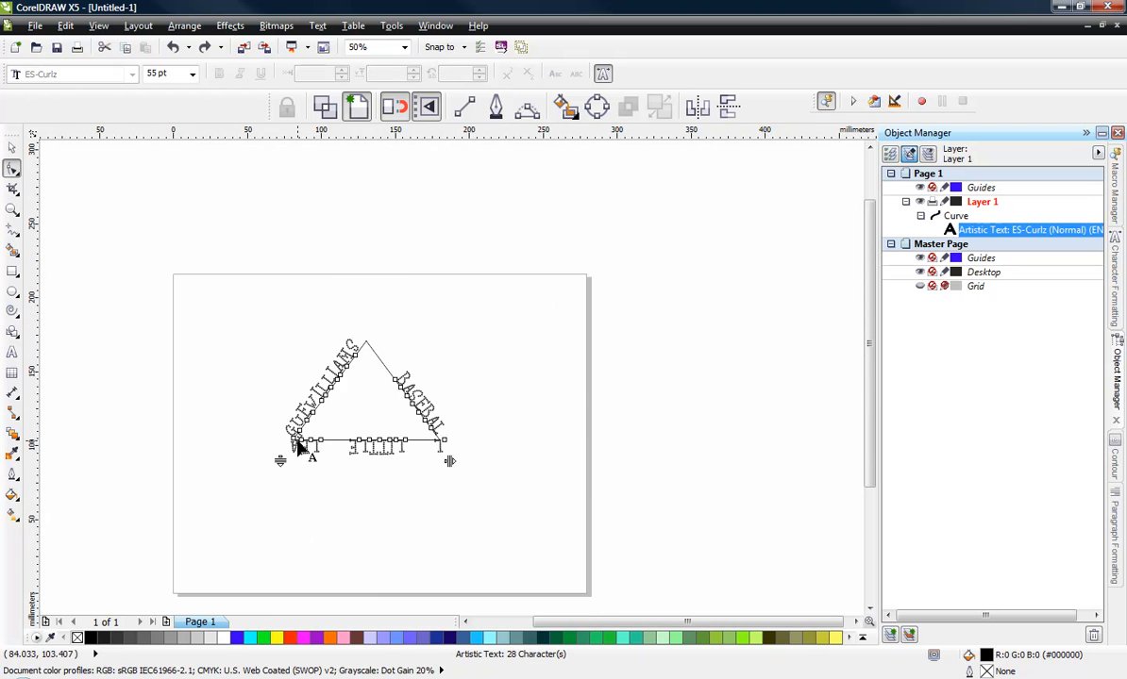
scroll(302, 429, up, 3)
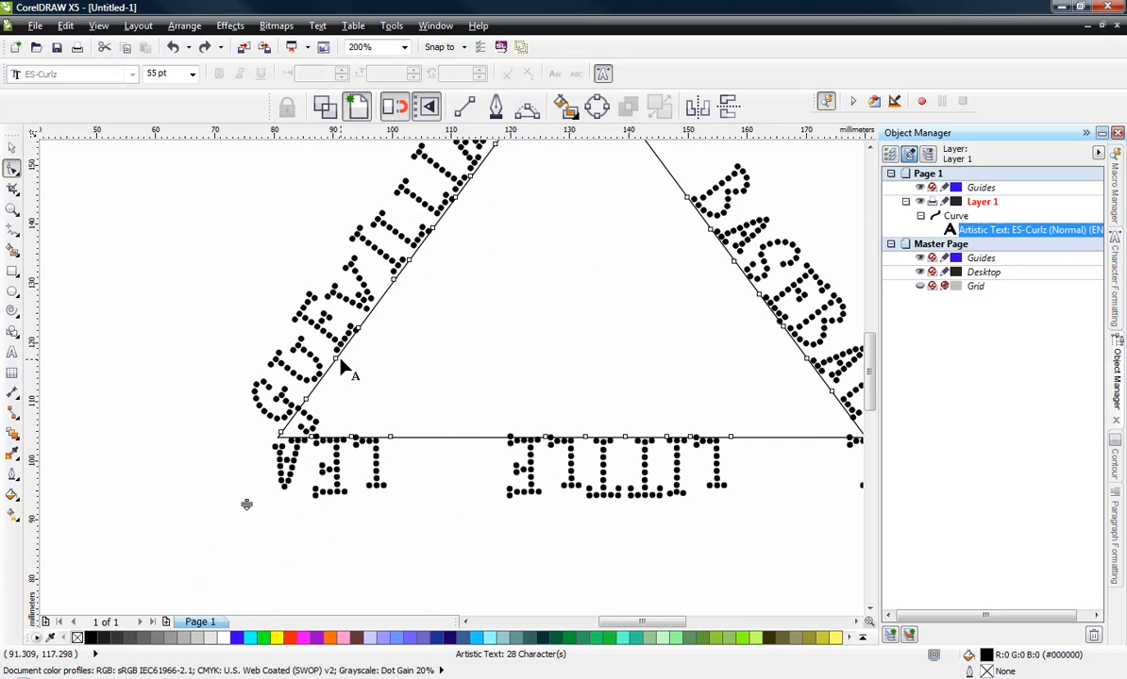
click(347, 328)
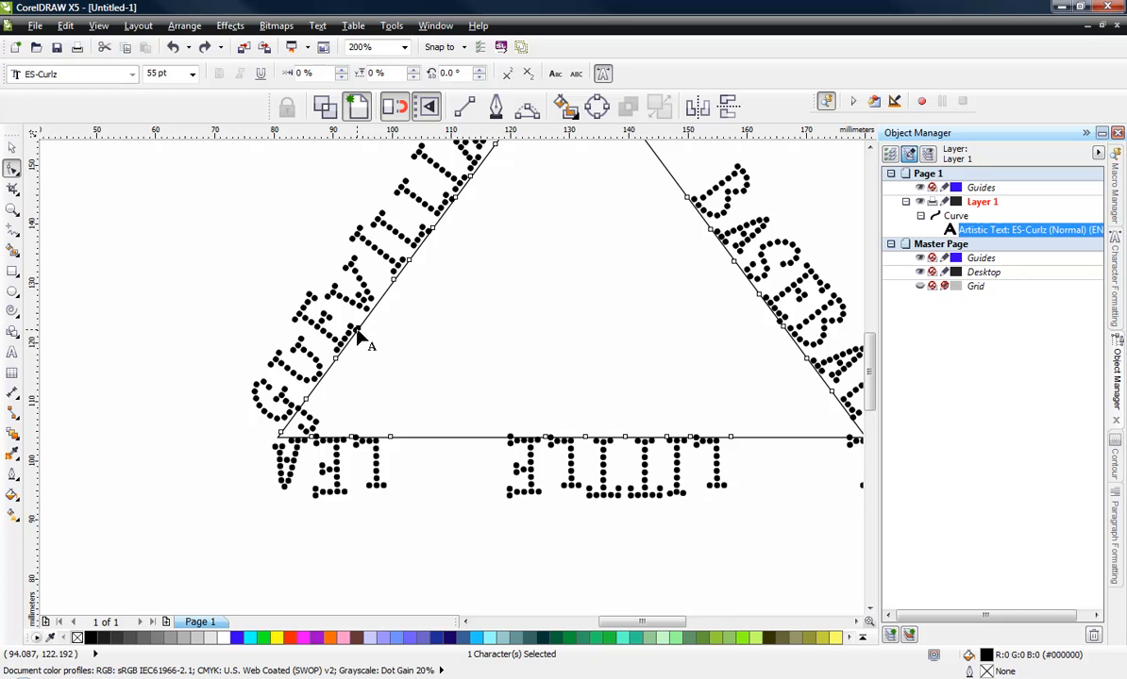
drag(347, 335, 376, 338)
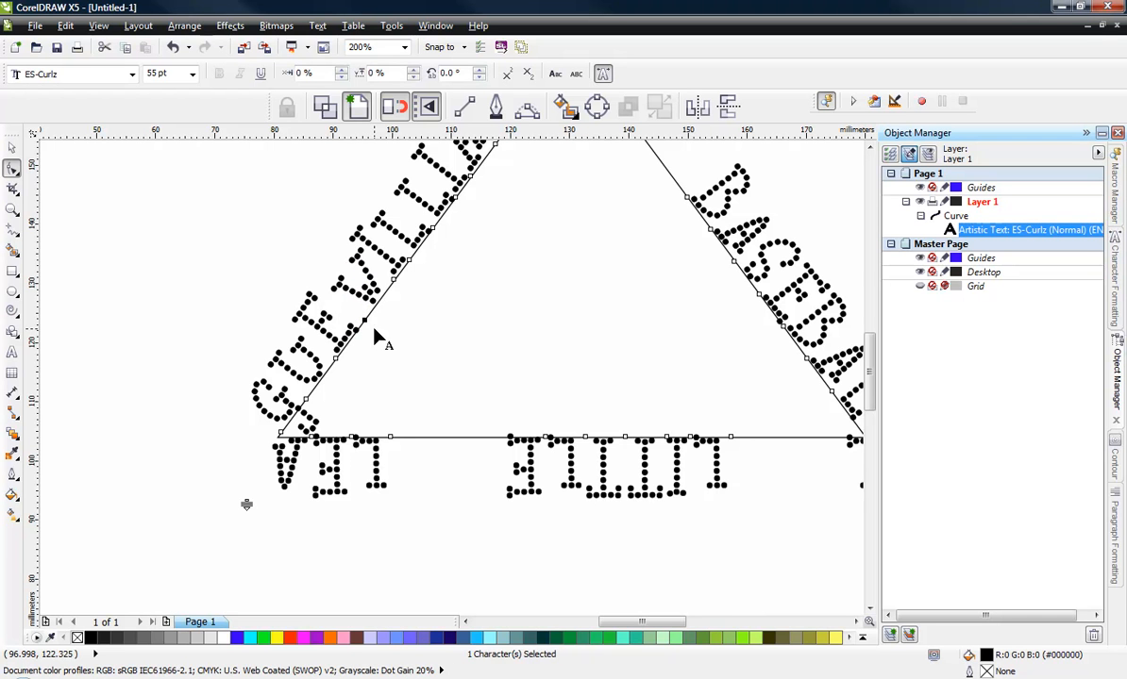
- Undo the last character move, then select the BASEBALL and LITTLE LEAGUE characters and slide them along the triangle path
key(ctrl+z)
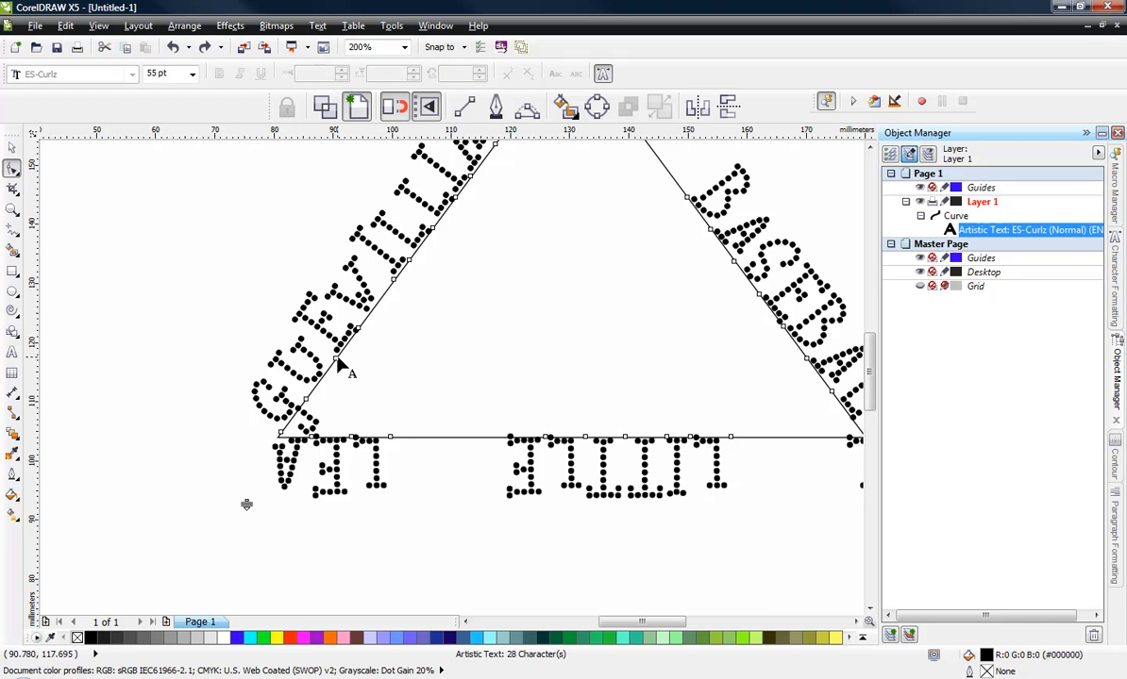
drag(182, 344, 754, 553)
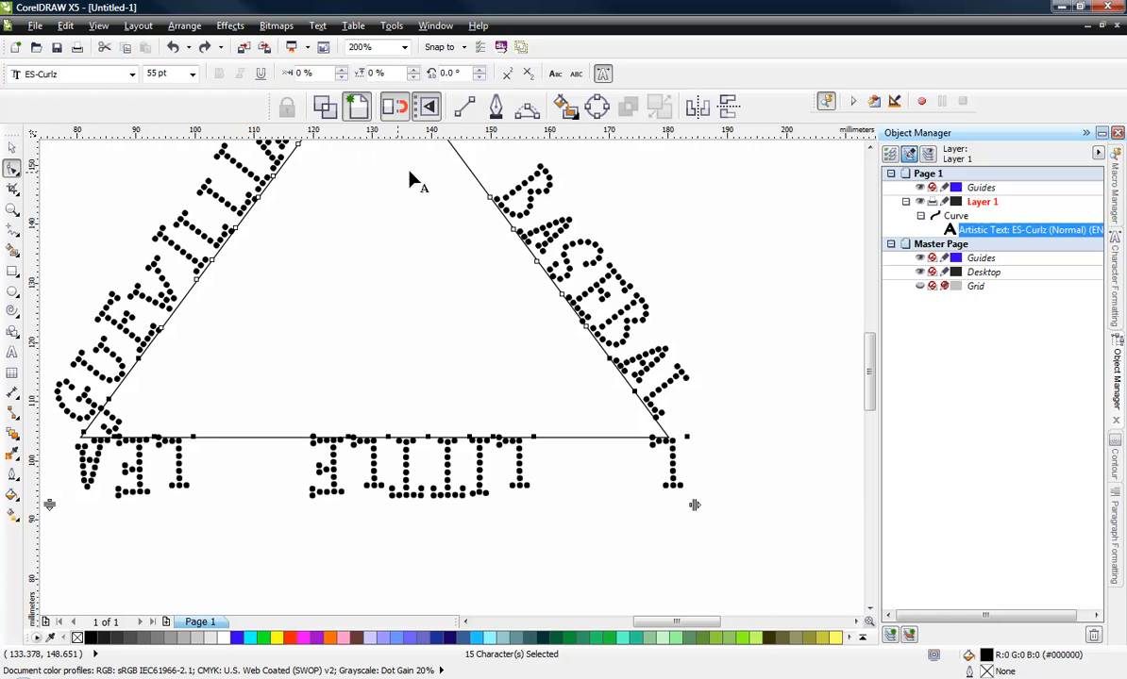
drag(415, 182, 596, 349)
key(F3)
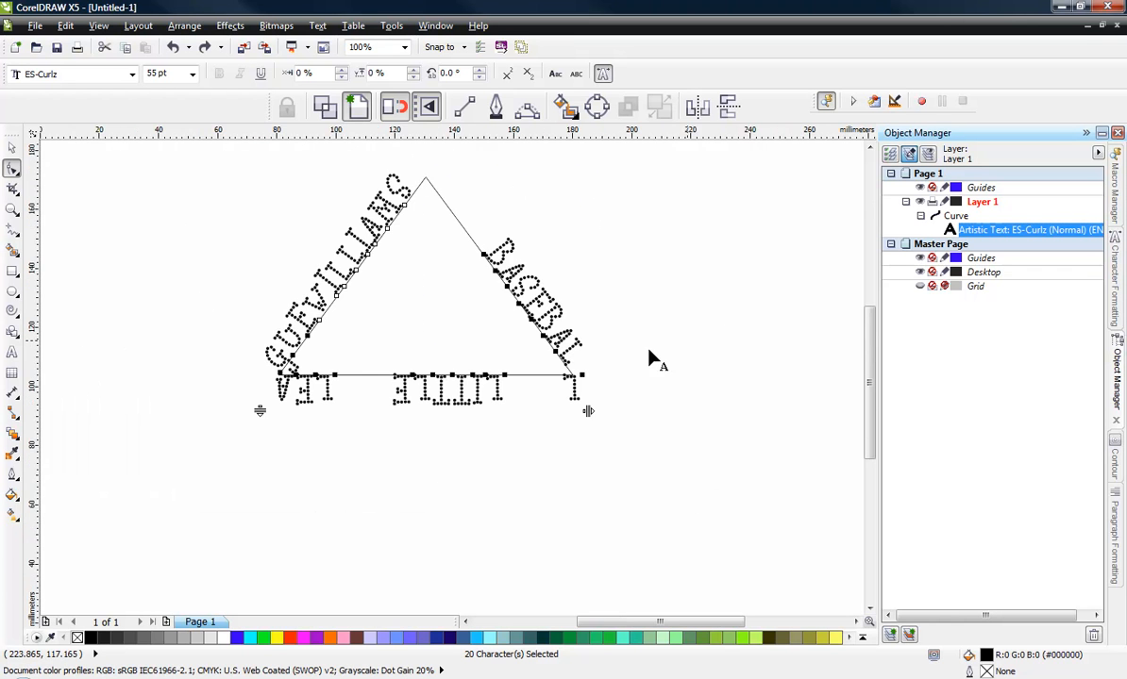
scroll(302, 363, up, 3)
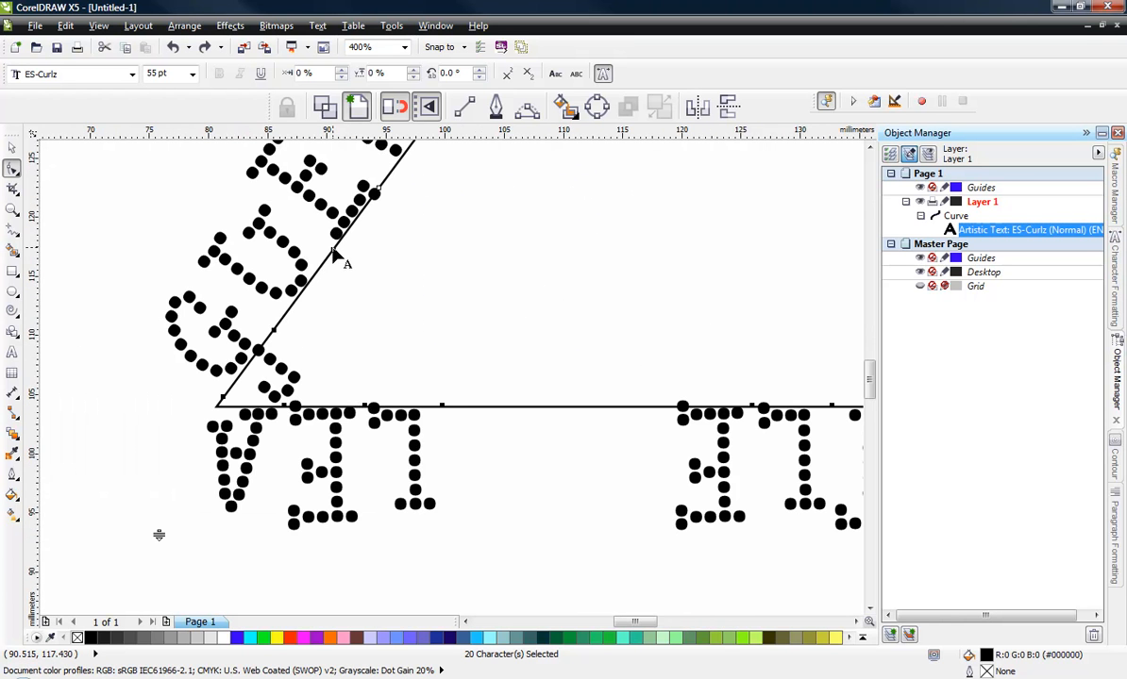
drag(333, 251, 298, 408)
scroll(299, 409, down, 2)
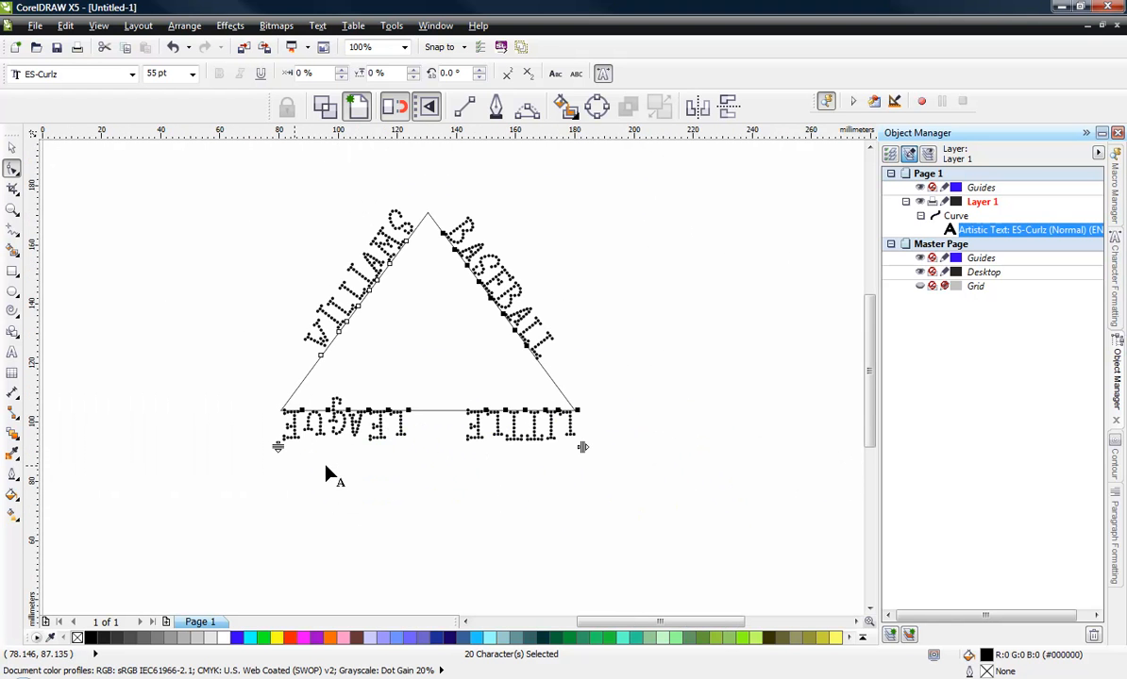
- Select the LITTLE characters on the triangle's base and shift them left along the base
scroll(440, 428, up, 1)
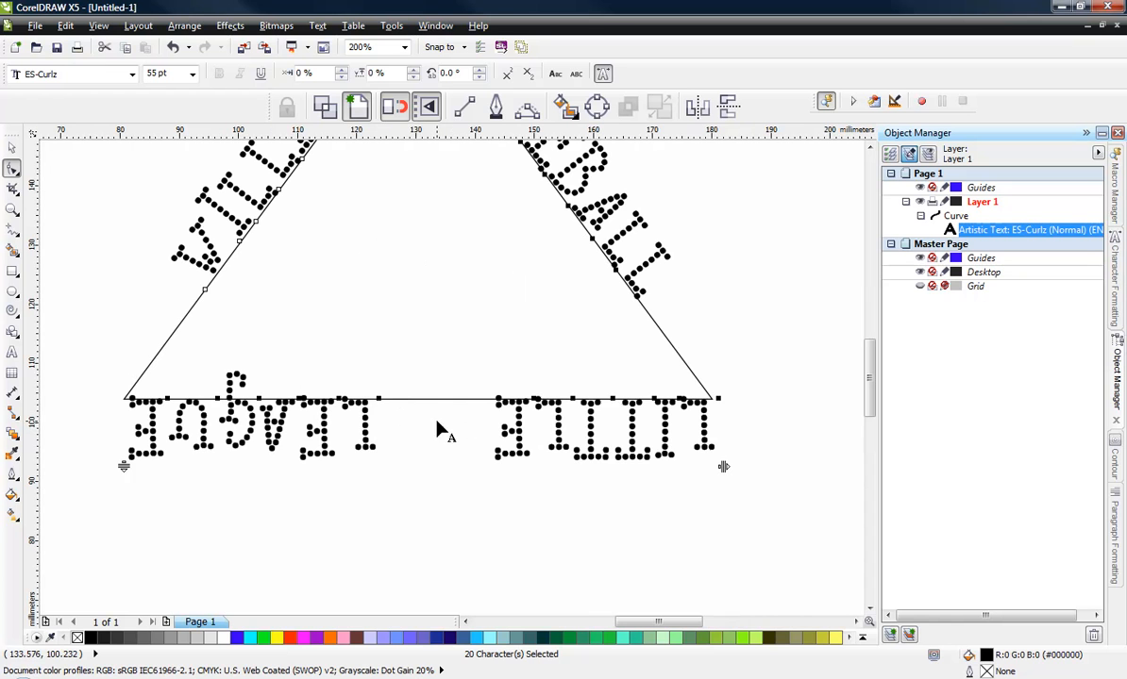
click(491, 515)
drag(453, 470, 793, 358)
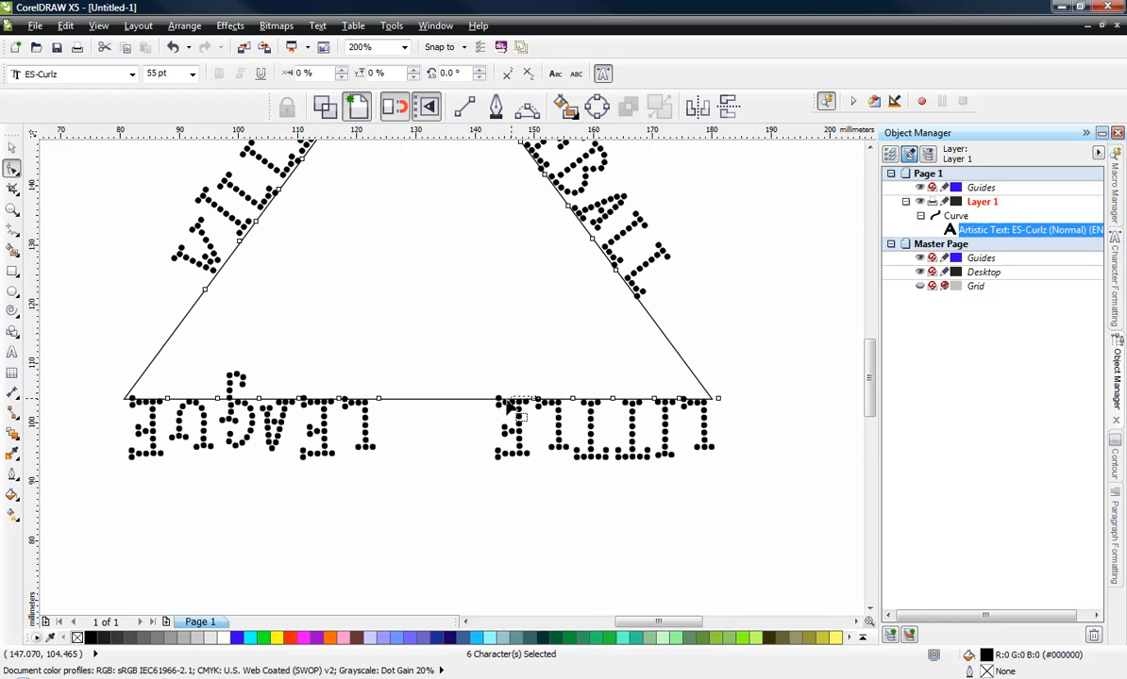
click(481, 391)
click(479, 396)
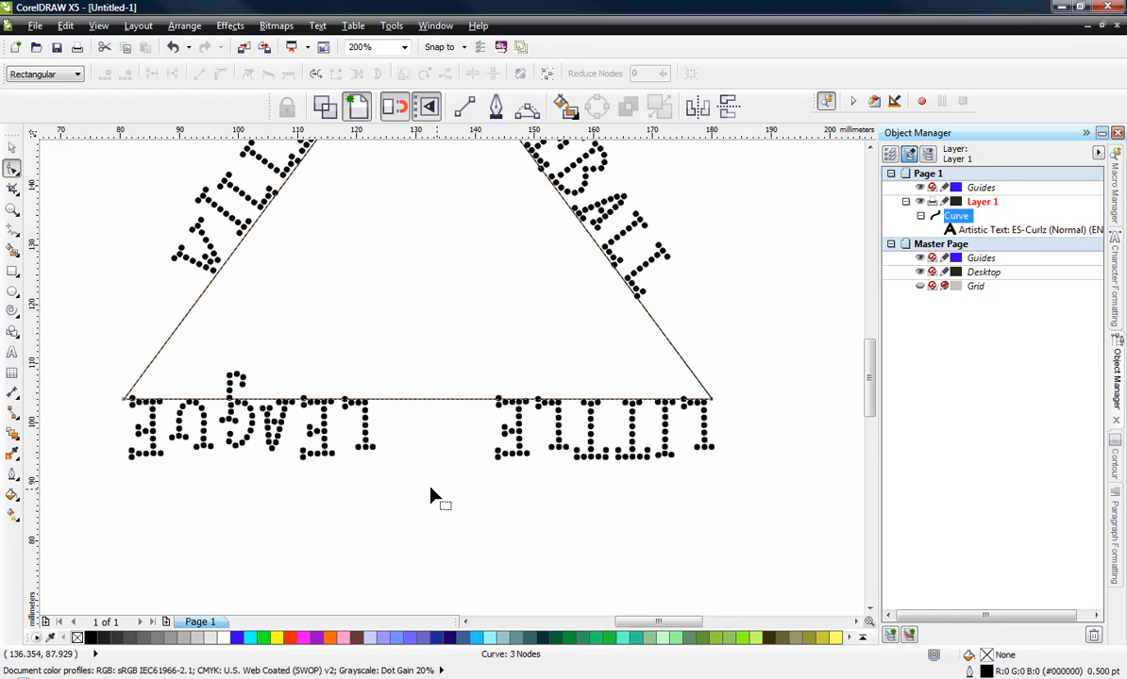
click(554, 441)
drag(465, 495, 760, 395)
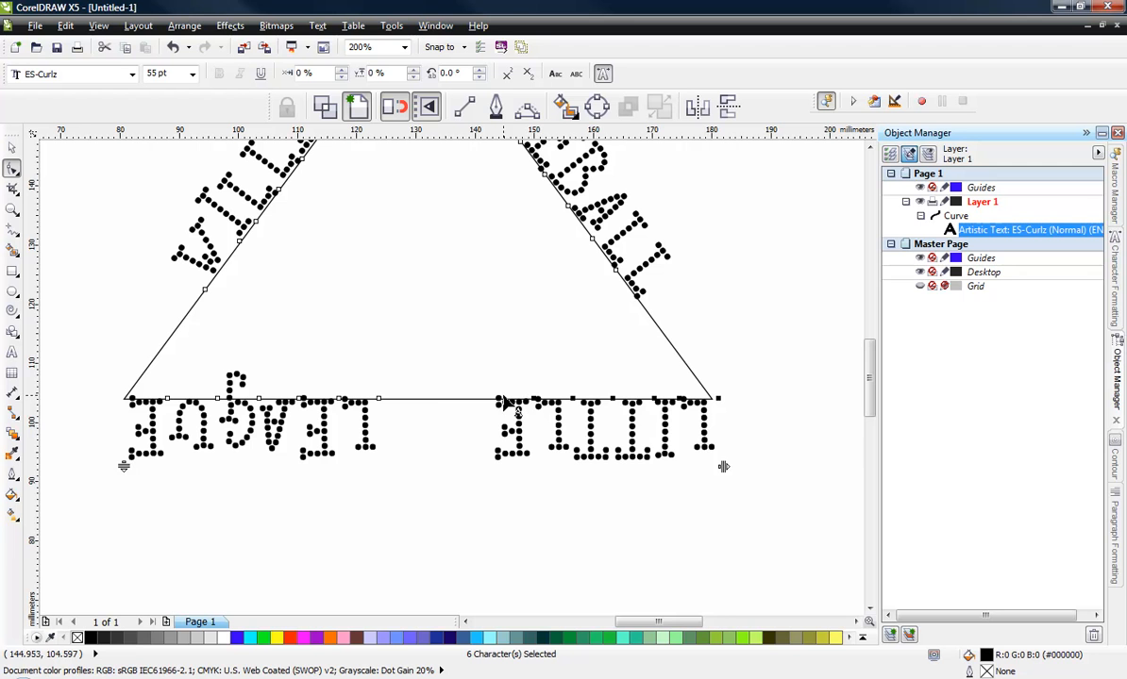
drag(534, 404, 397, 457)
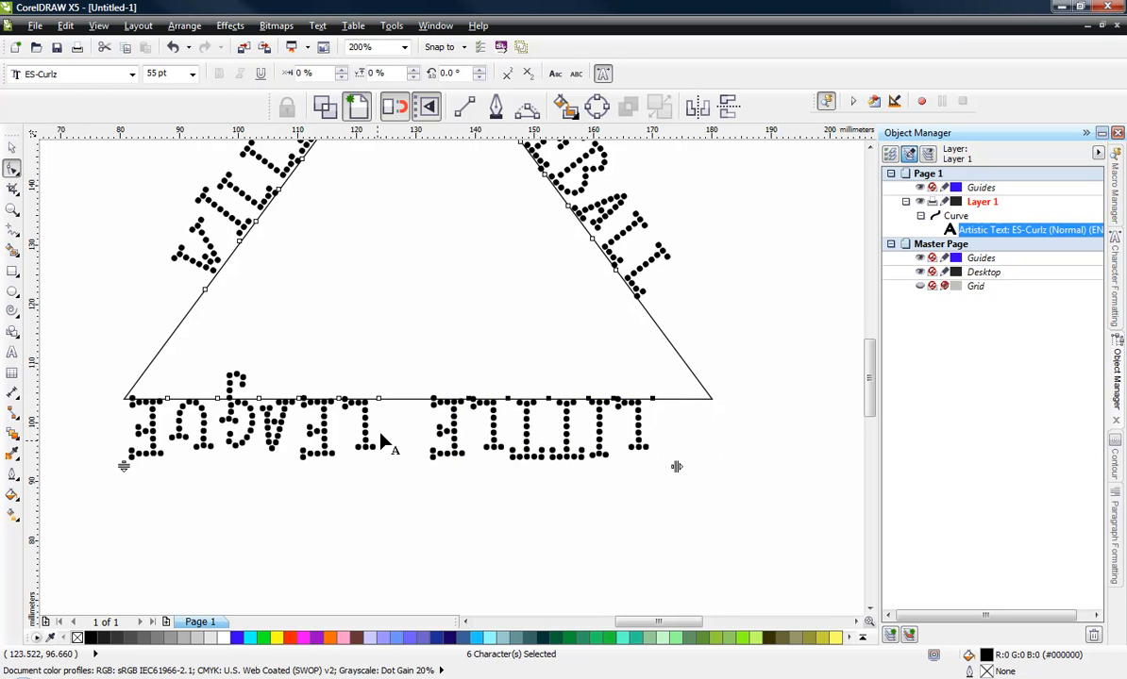
- Select the LITTLE LEAGUE characters and nudge them slightly along the base line
drag(82, 512, 608, 401)
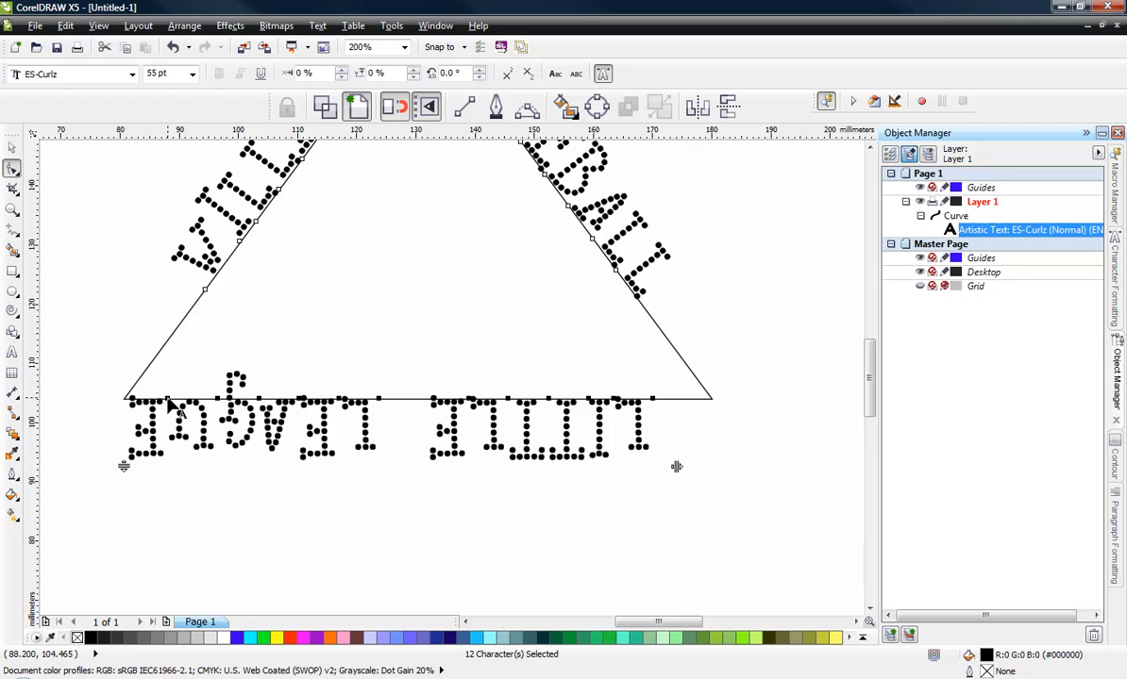
mouse_move(167, 397)
mouse_down()
mouse_move(227, 412)
mouse_move(181, 406)
mouse_up()
scroll(311, 458, down, 1)
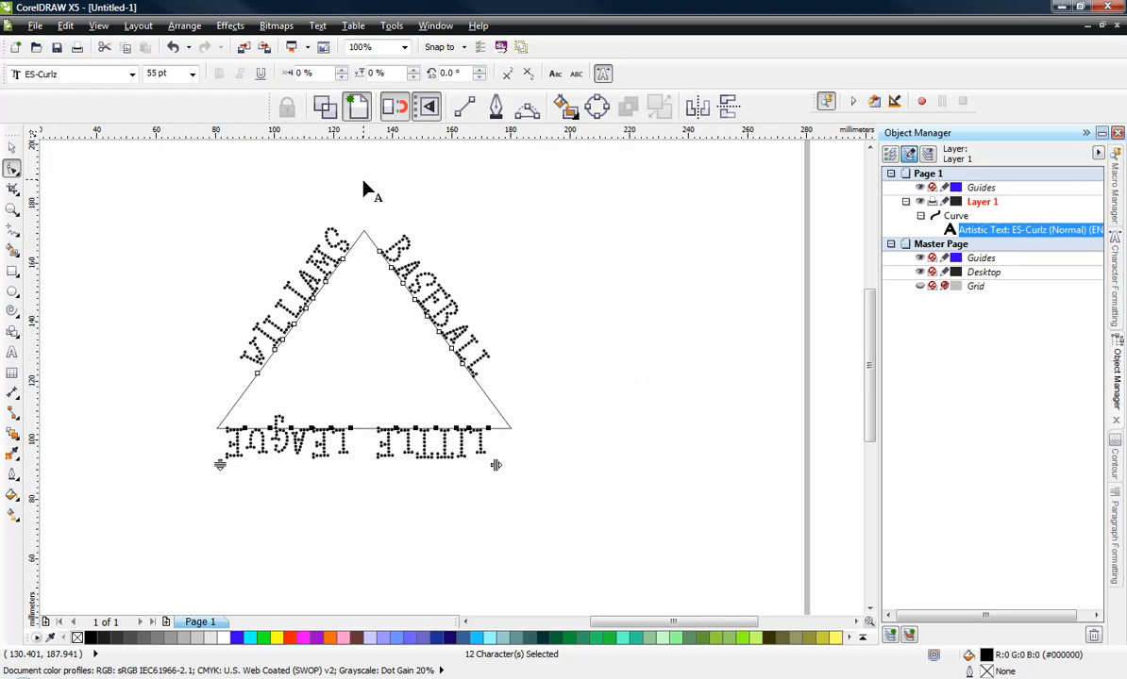
- Select the text on the triangle path and convert it to curves
click(12, 148)
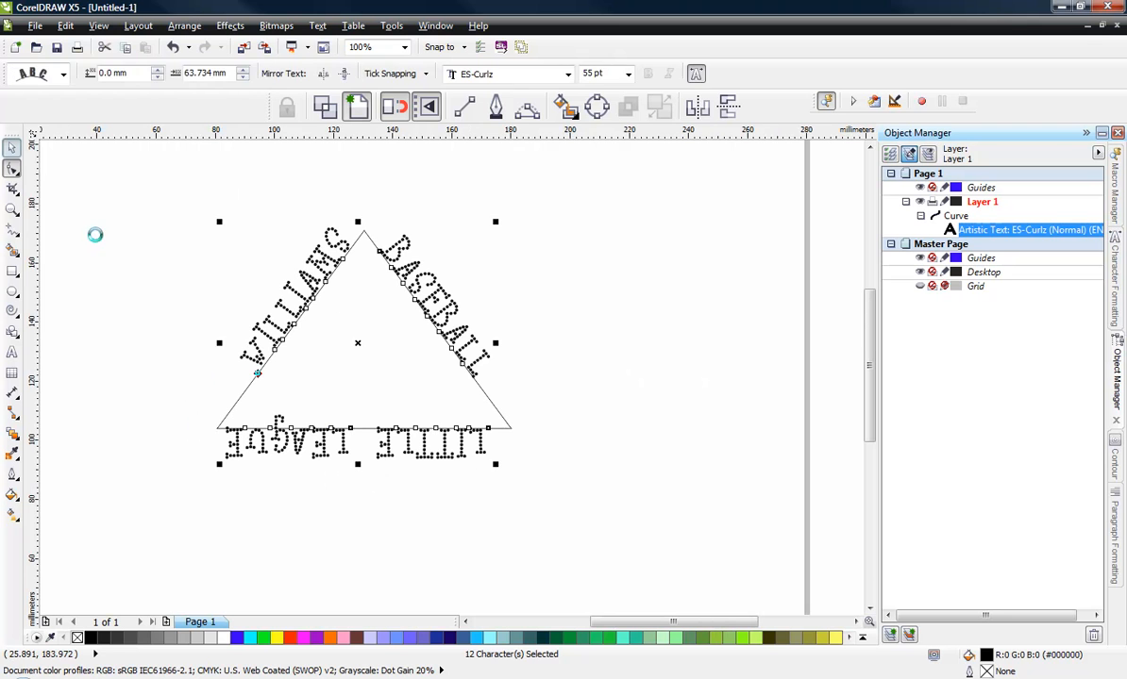
click(94, 234)
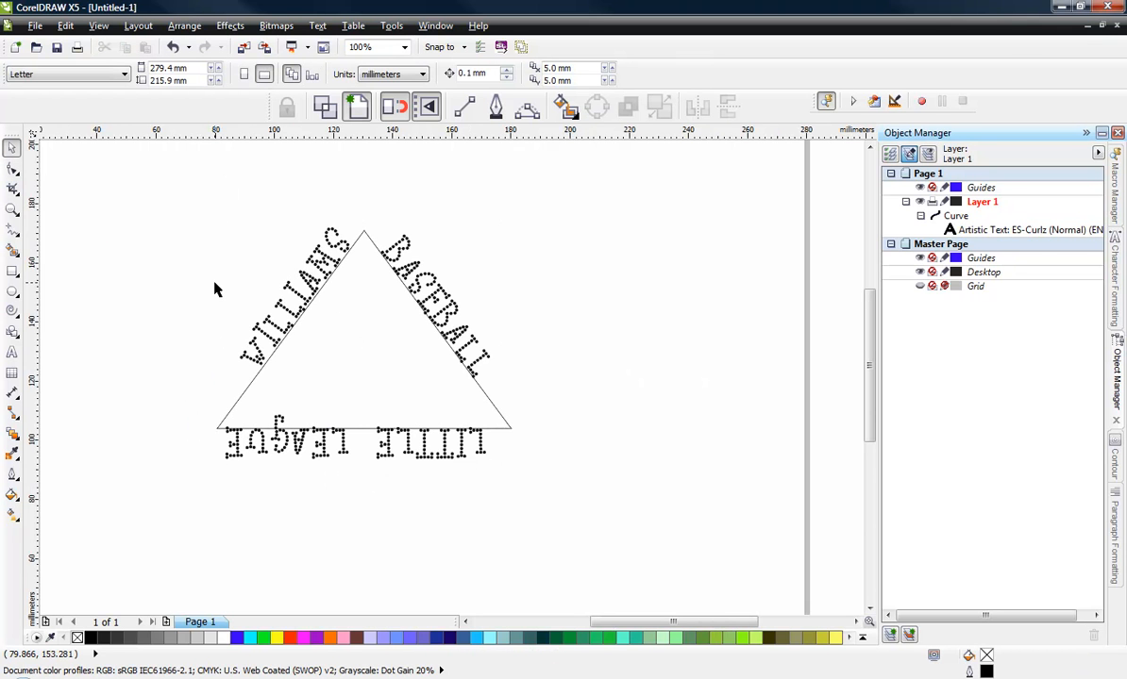
click(303, 294)
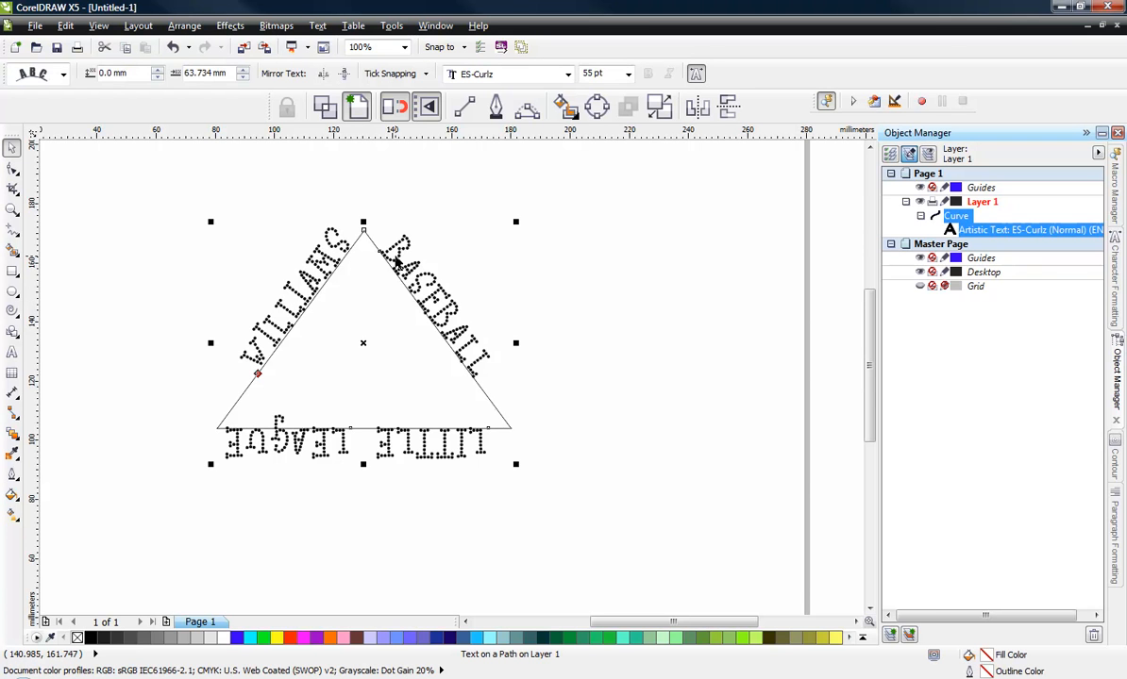
right_click(395, 258)
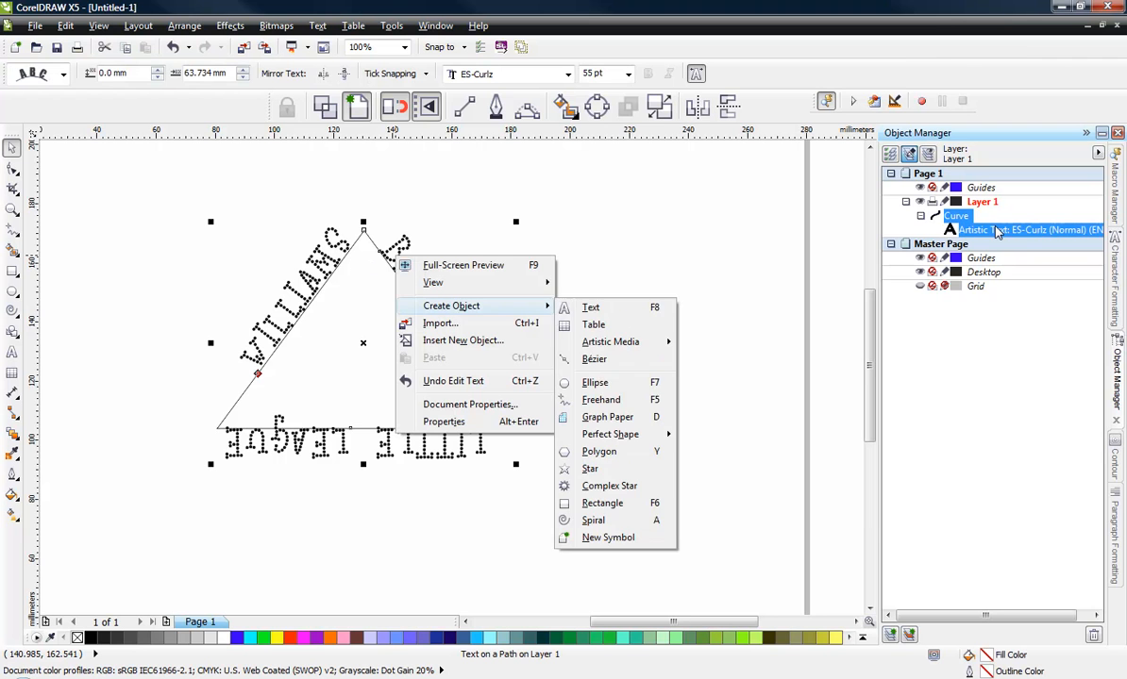
click(995, 235)
right_click(995, 236)
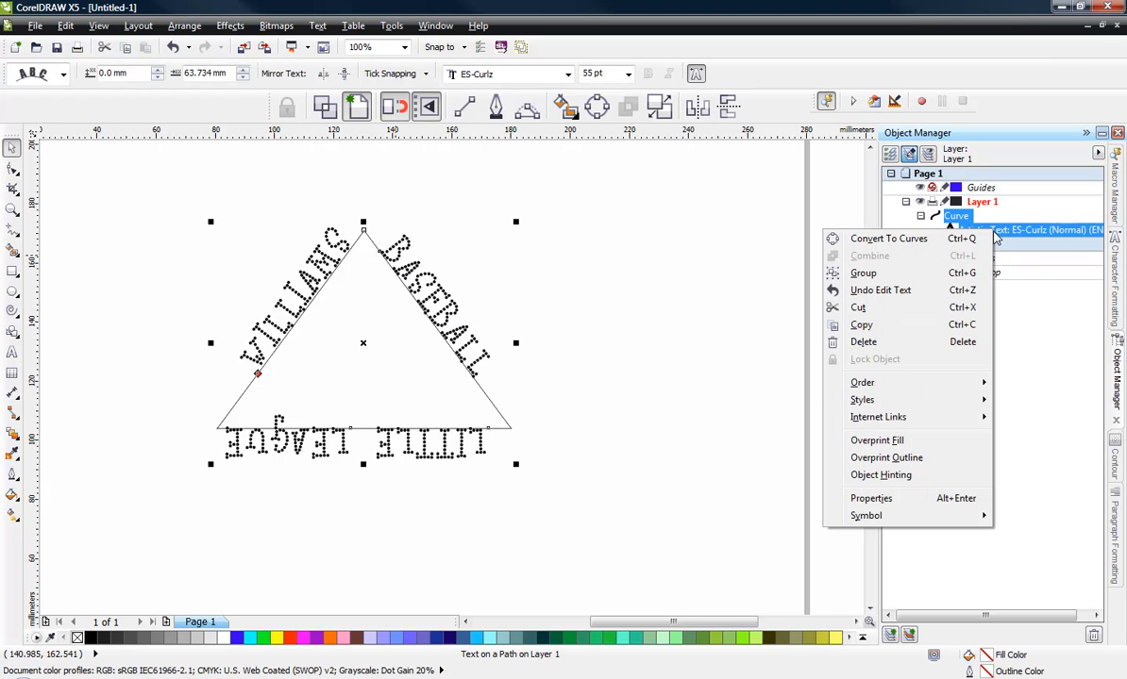
click(888, 239)
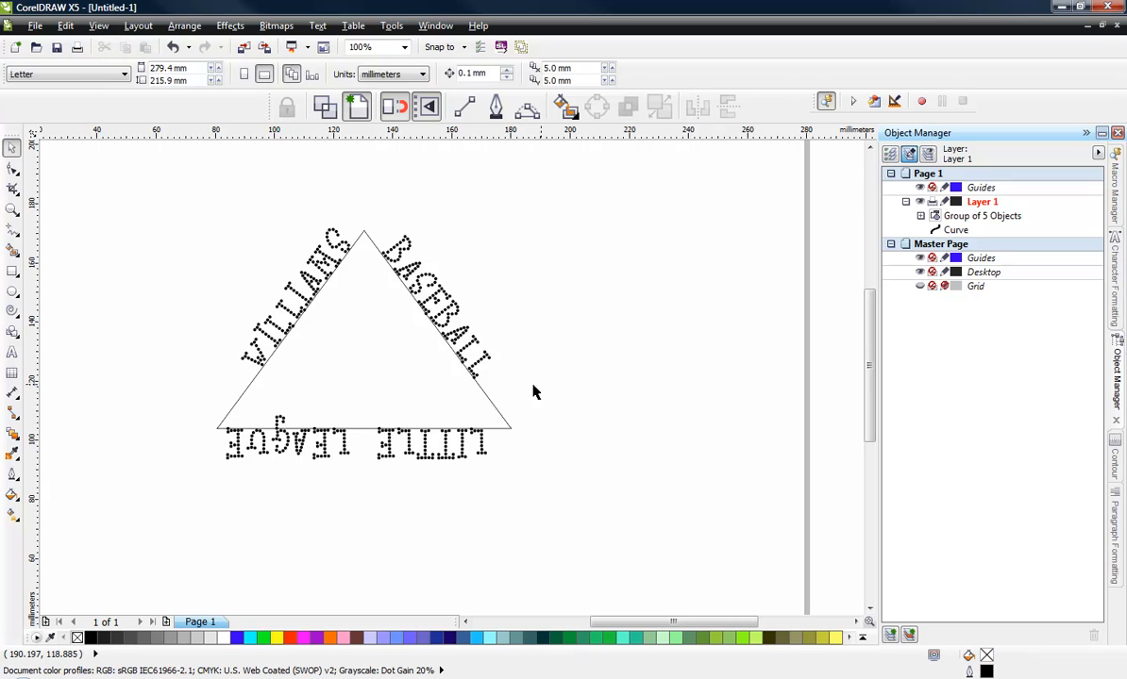
- Scale the triangle down from its corner to about 68% of its size
click(482, 400)
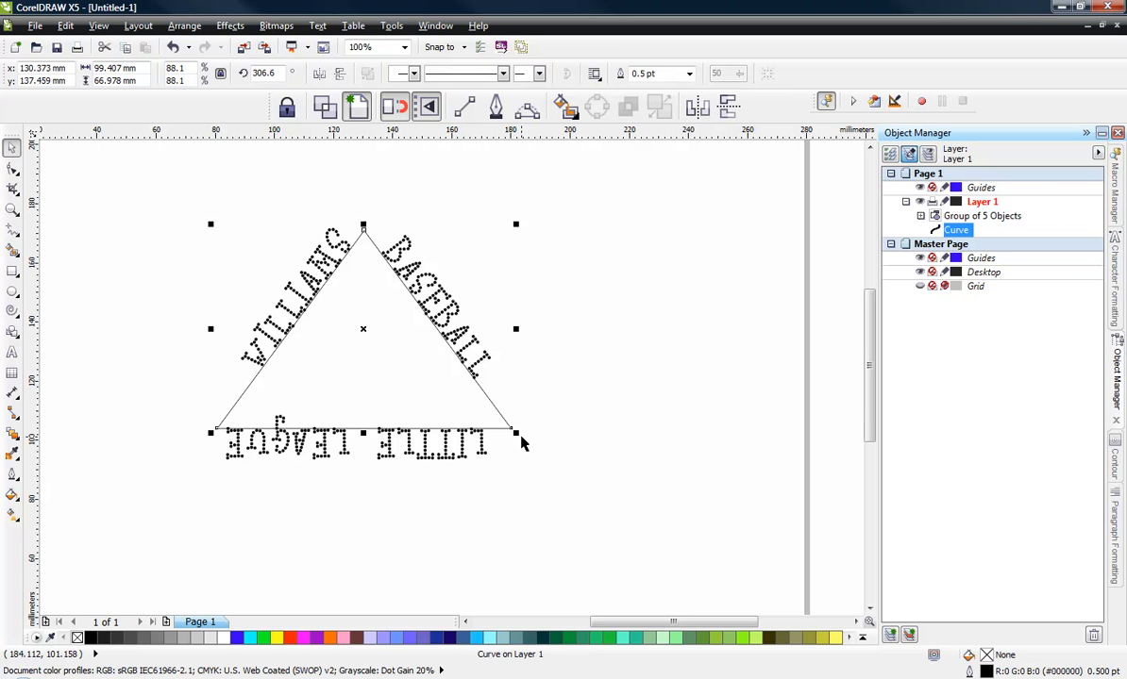
drag(521, 438, 483, 515)
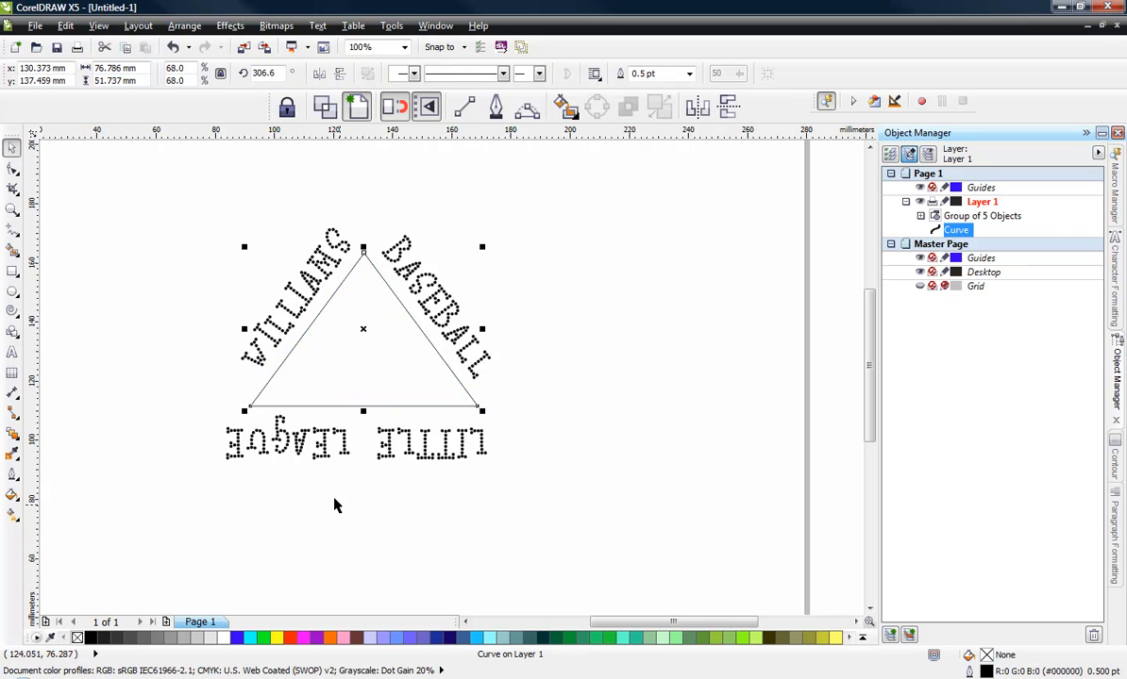
click(195, 237)
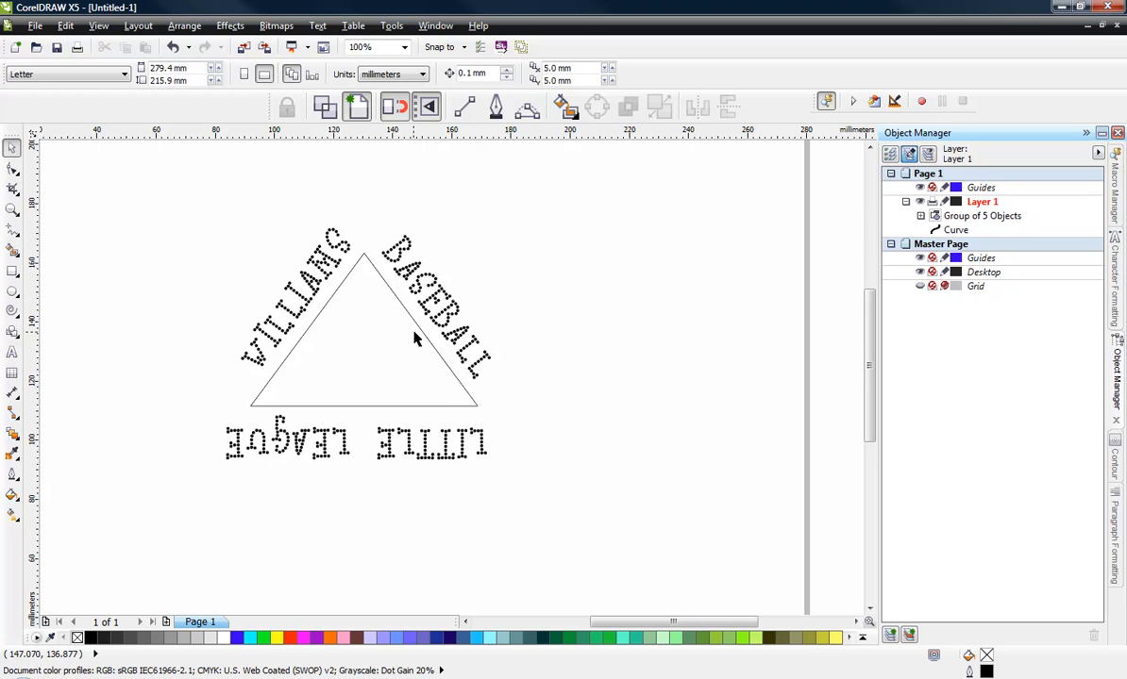
- Ungroup the converted lettering group
click(432, 298)
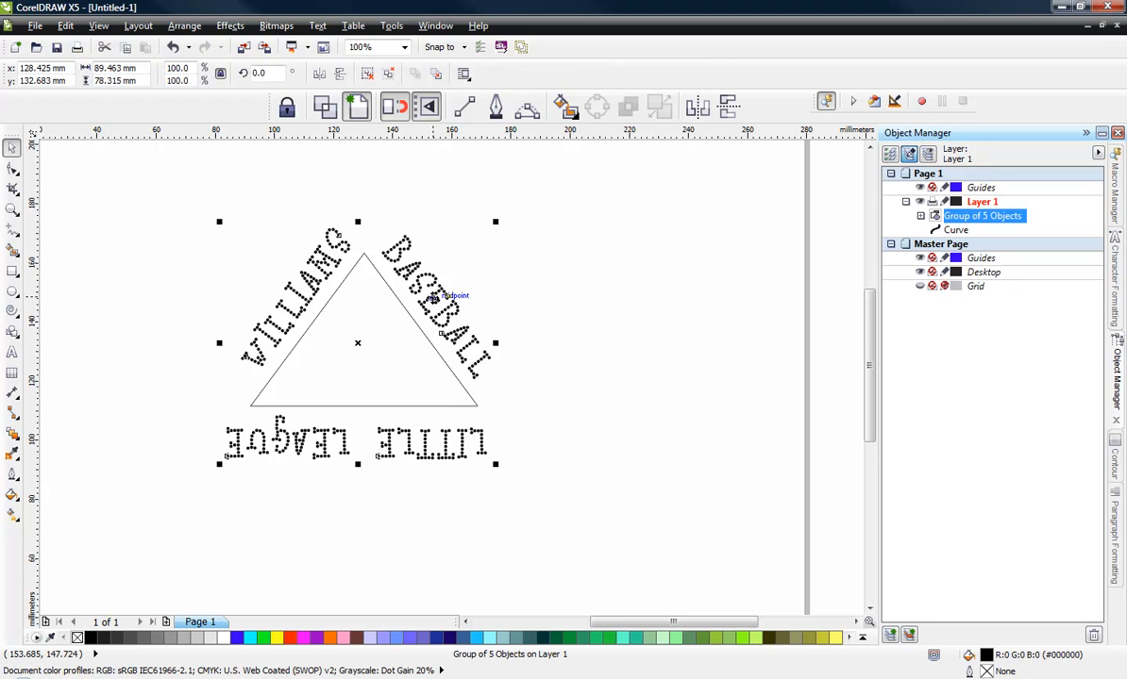
right_click(432, 298)
click(475, 321)
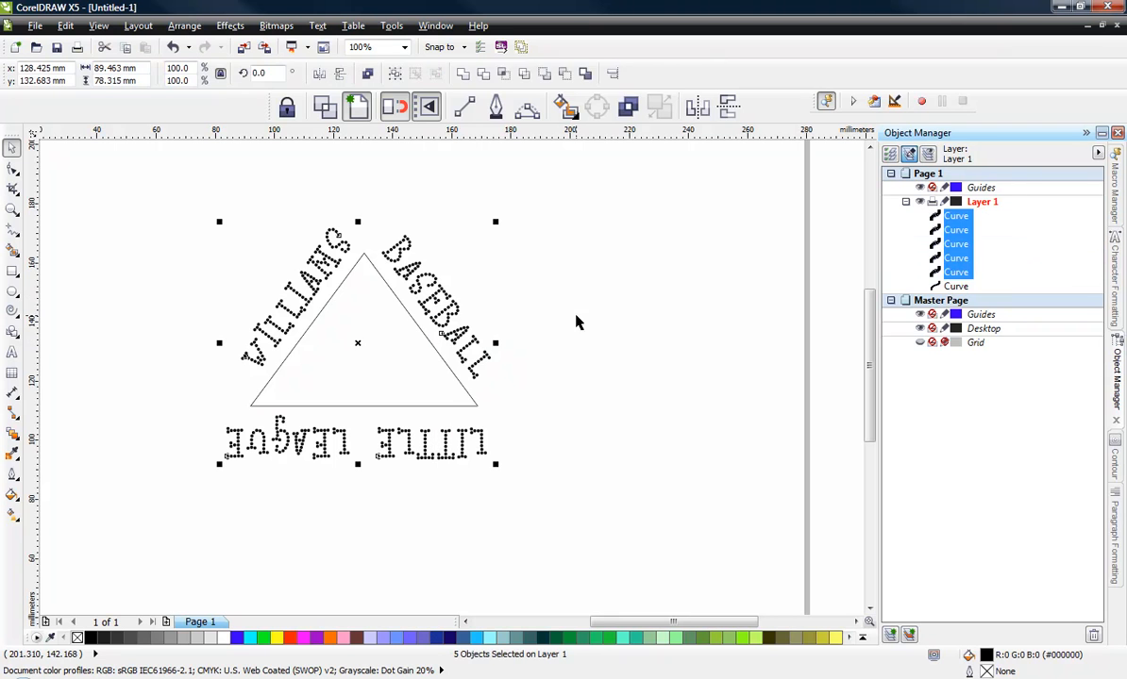
click(564, 235)
- Break apart the lettering curves along the base and the right side into individual dots
drag(560, 194, 399, 386)
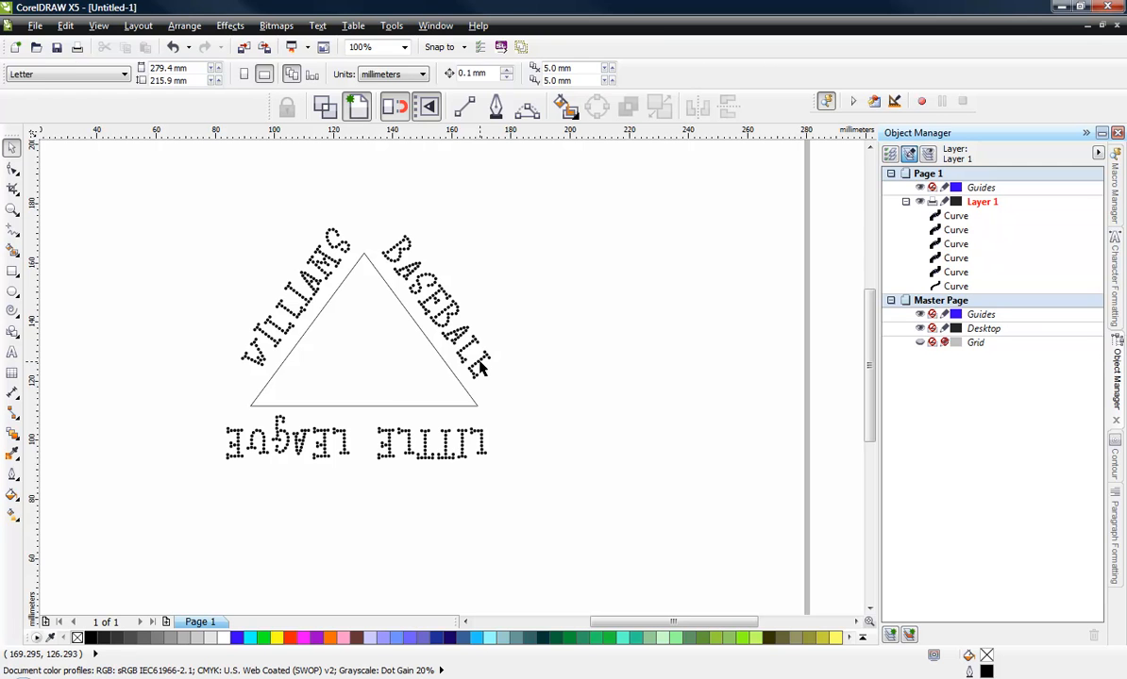
click(451, 342)
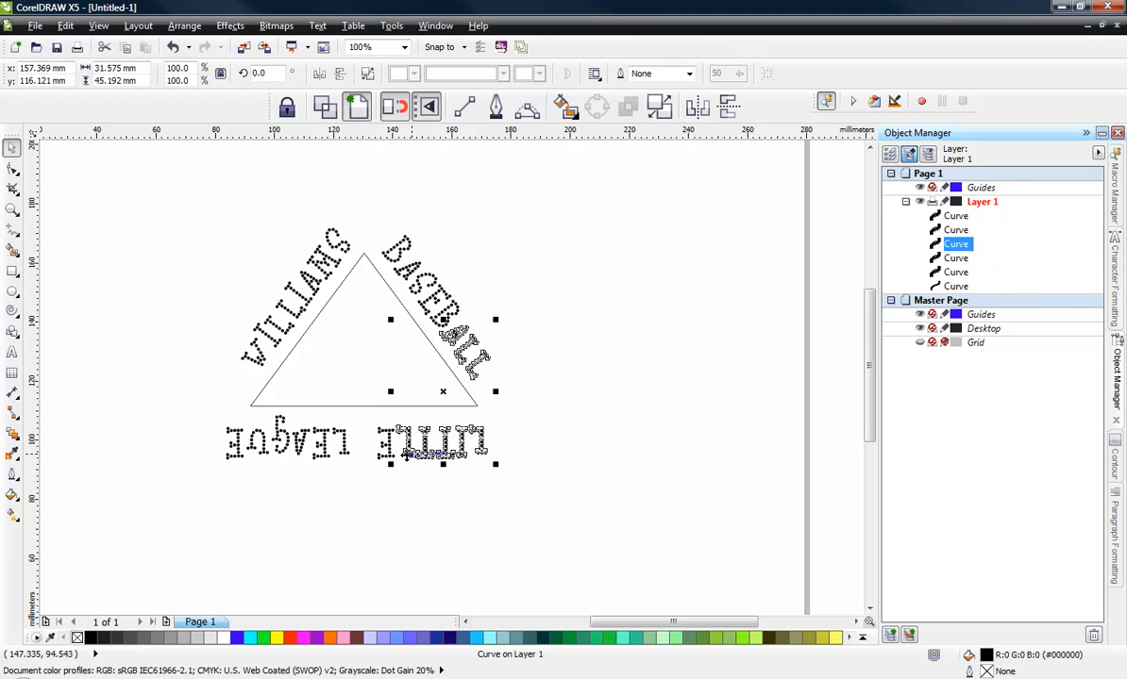
right_click(481, 351)
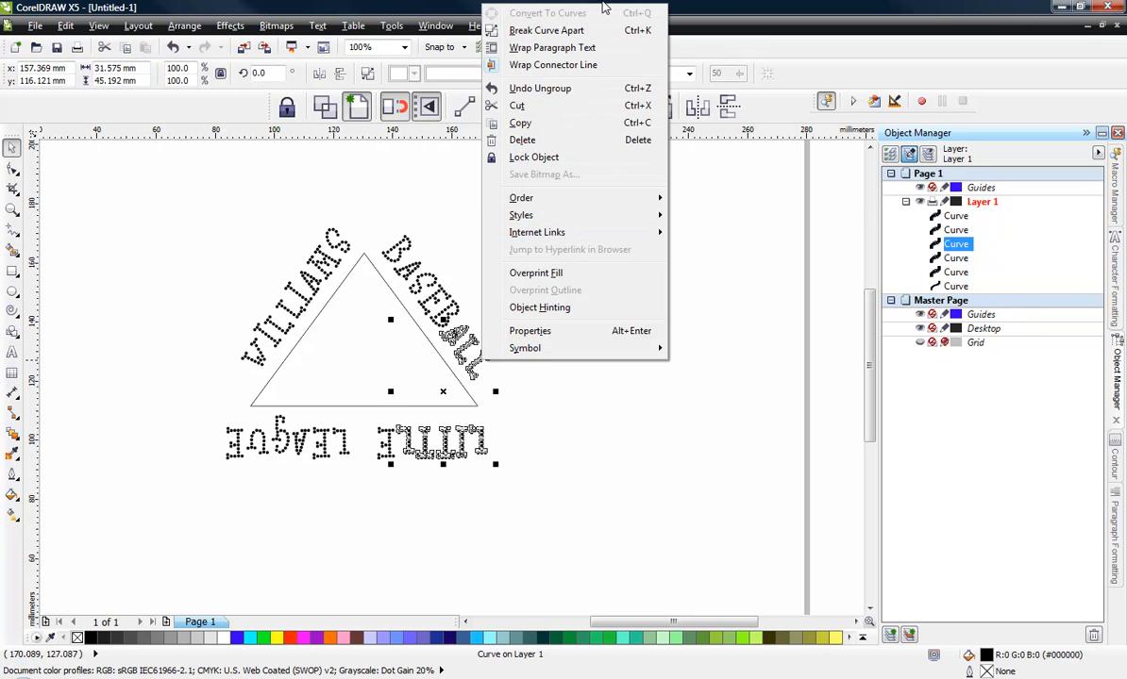
click(578, 32)
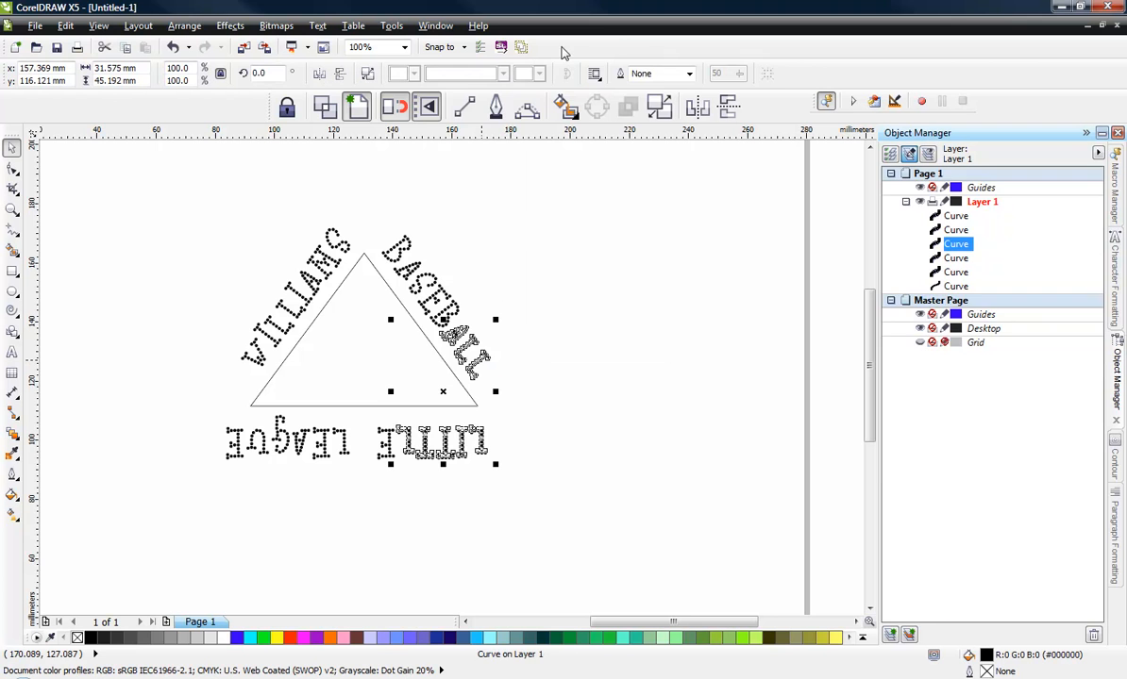
click(388, 436)
right_click(388, 436)
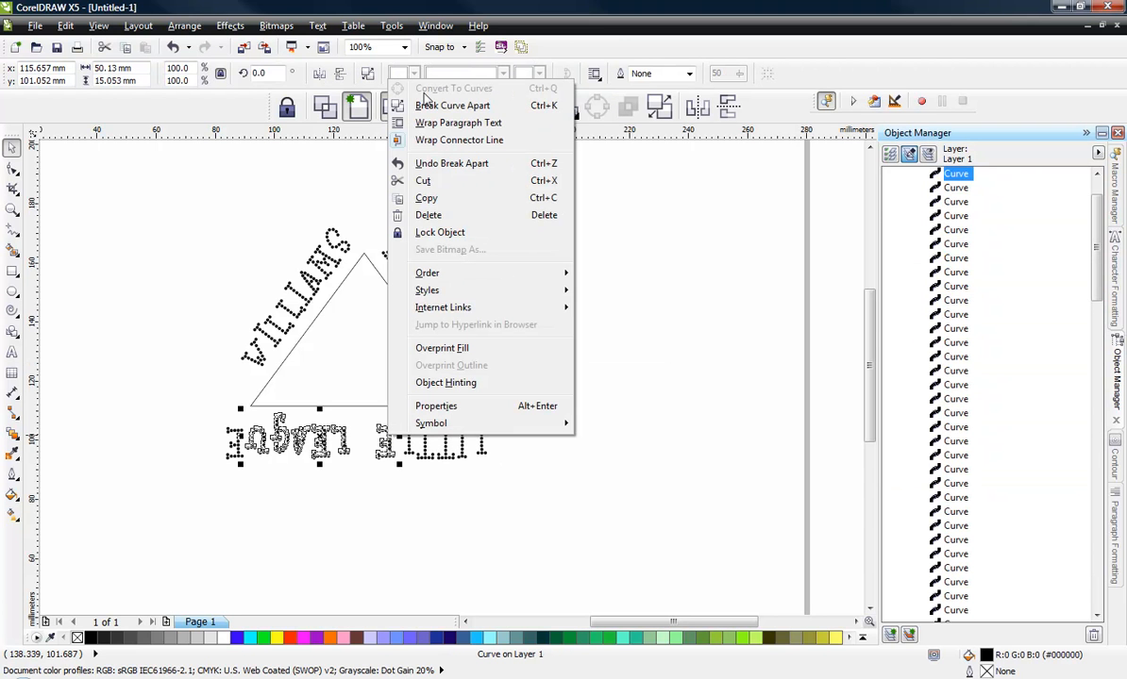
click(407, 106)
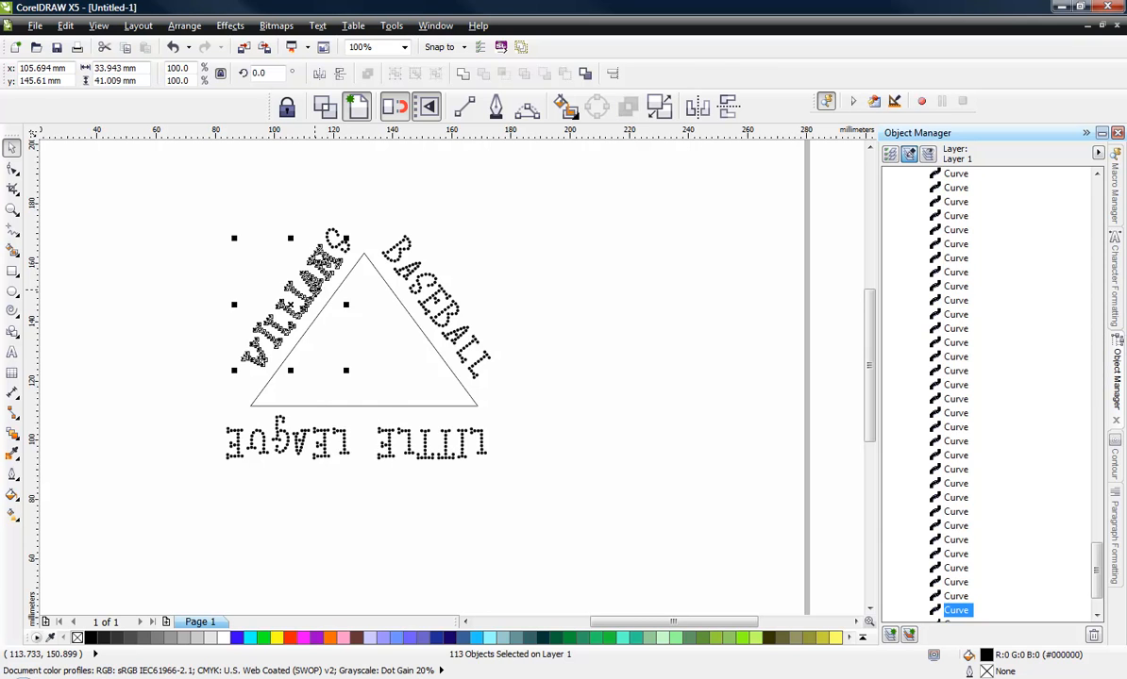
- Break apart the WILLIAMS and BASEBALL curves into individual dots
right_click(291, 283)
click(372, 305)
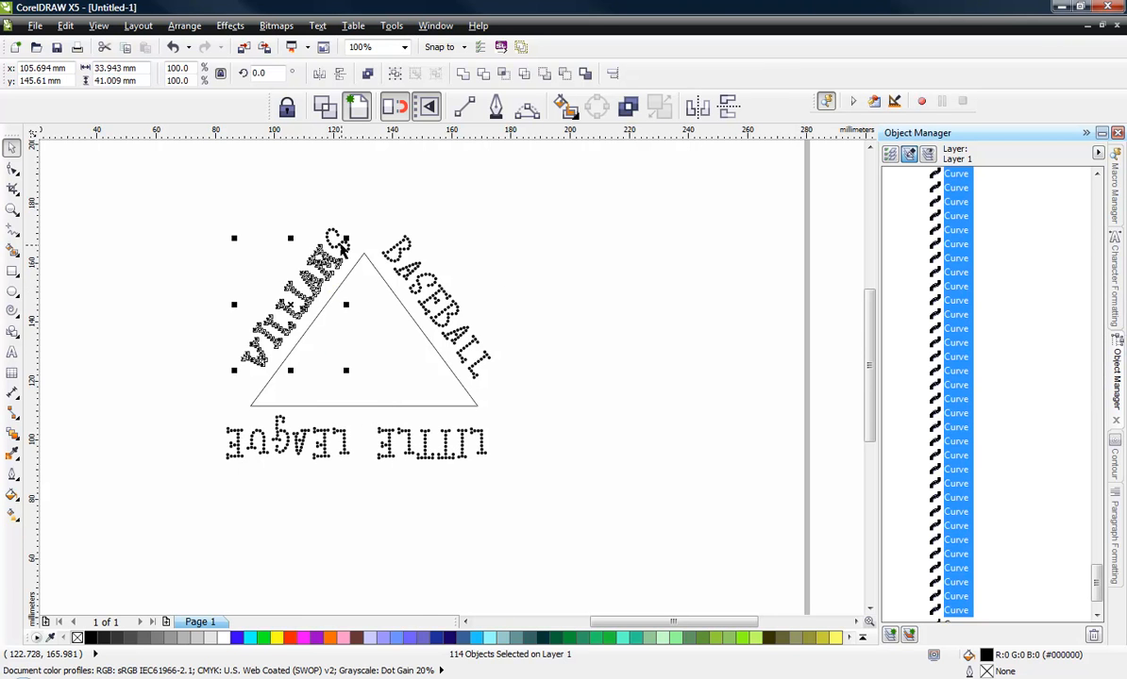
click(346, 245)
right_click(415, 290)
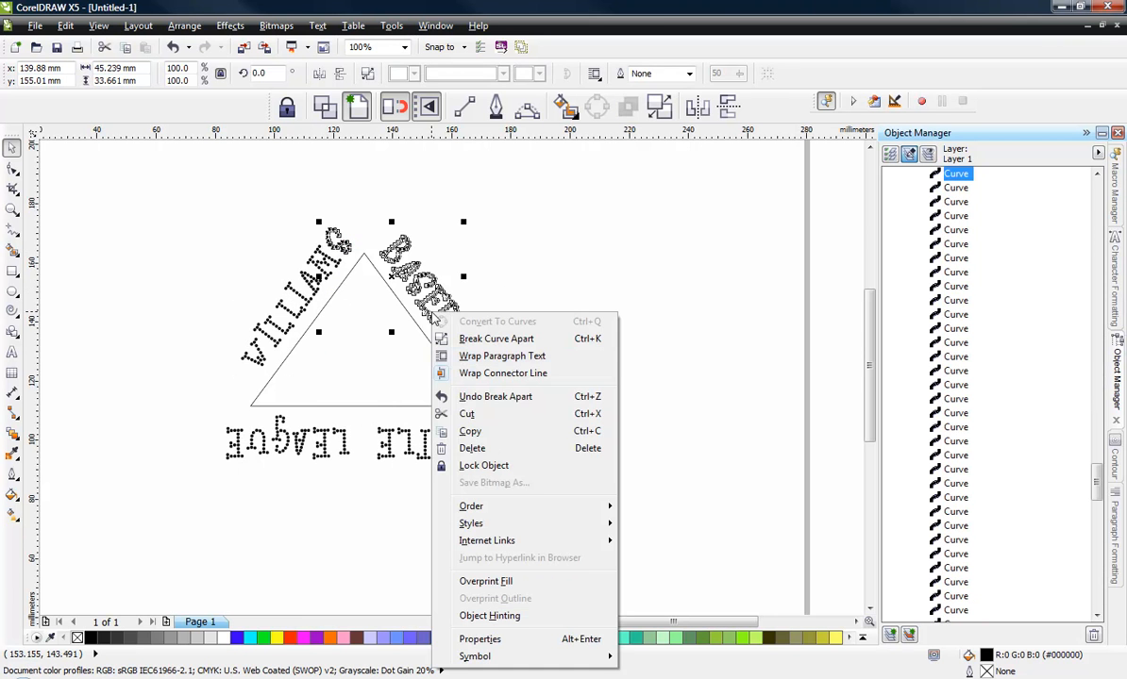
click(510, 337)
click(577, 304)
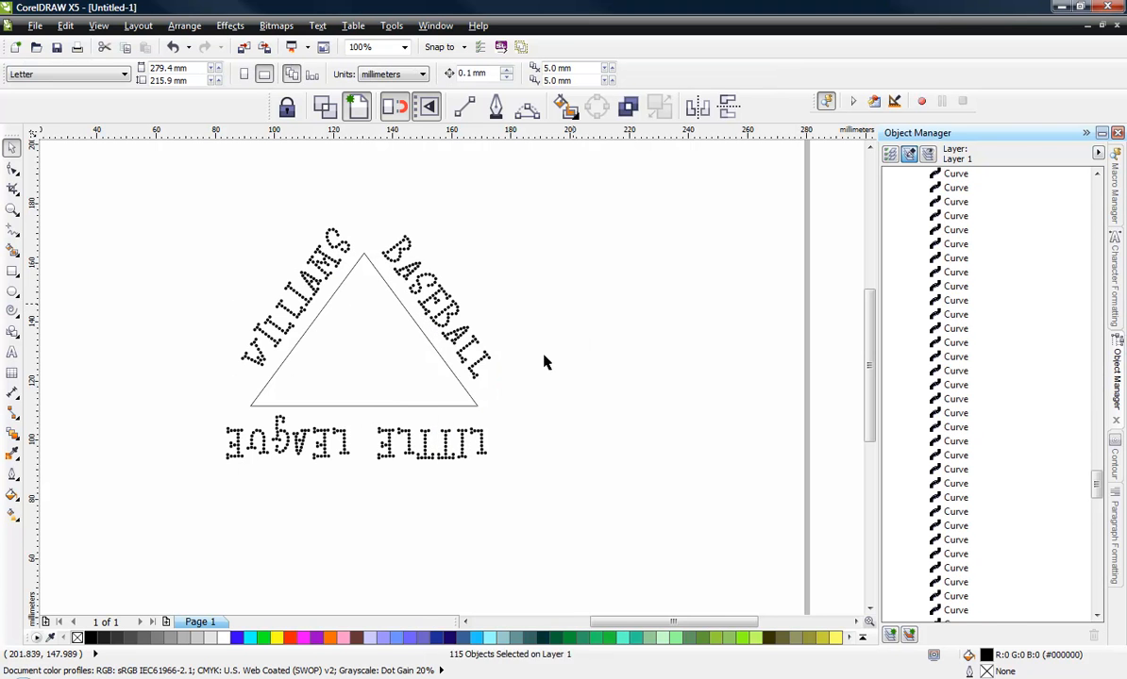
- Group the LITTLE LEAGUE dots together, and group the BASEBALL dots together
drag(171, 492, 597, 397)
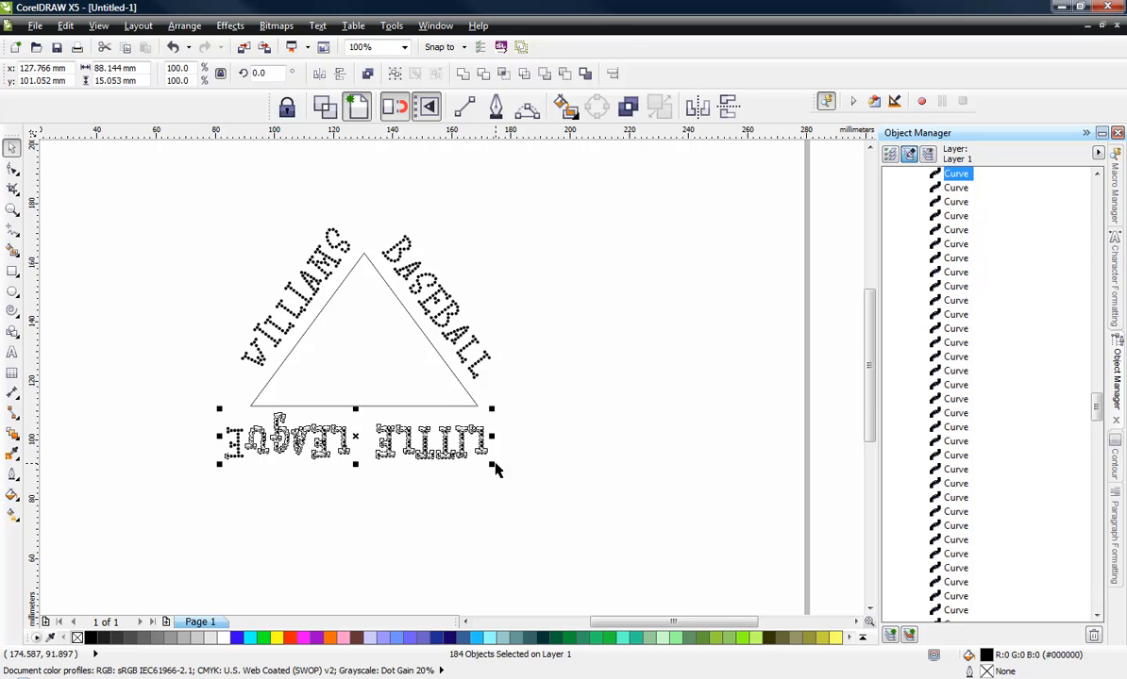
key(ctrl+g)
drag(536, 180, 370, 397)
key(ctrl+g)
- Select all the WILLIAMS dots and group them
click(184, 179)
drag(168, 176, 356, 382)
key(ctrl+g)
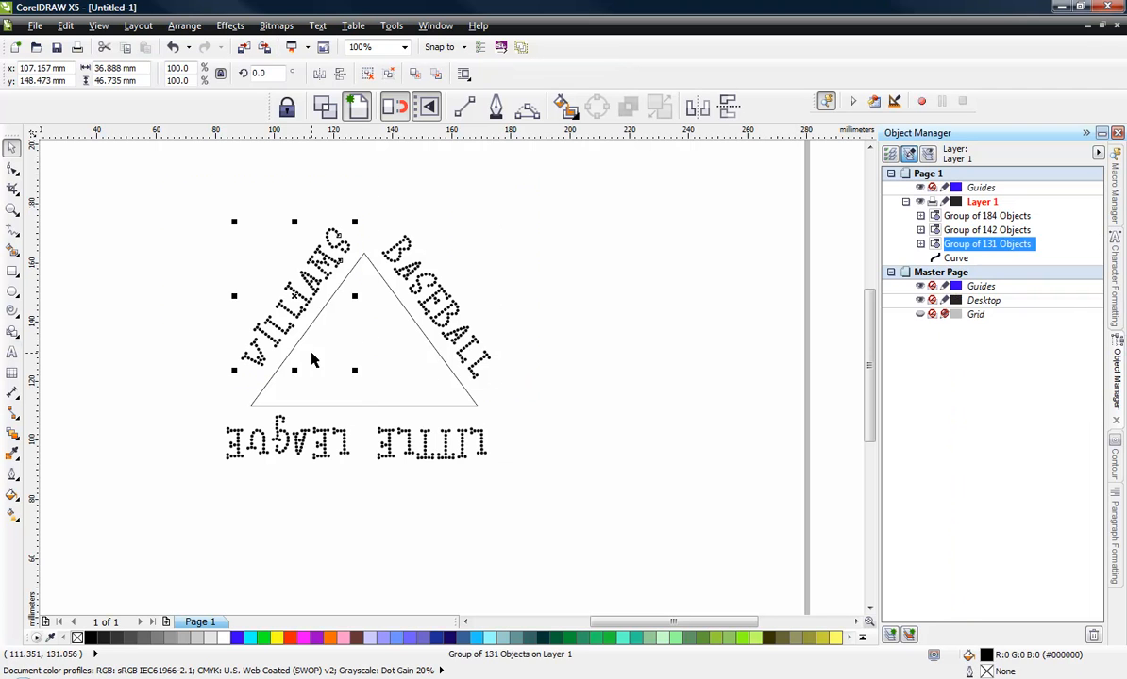
- Select the LITTLE LEAGUE lettering and mirror it vertically and horizontally so it reads upright below the triangle
click(65, 382)
drag(194, 521, 513, 403)
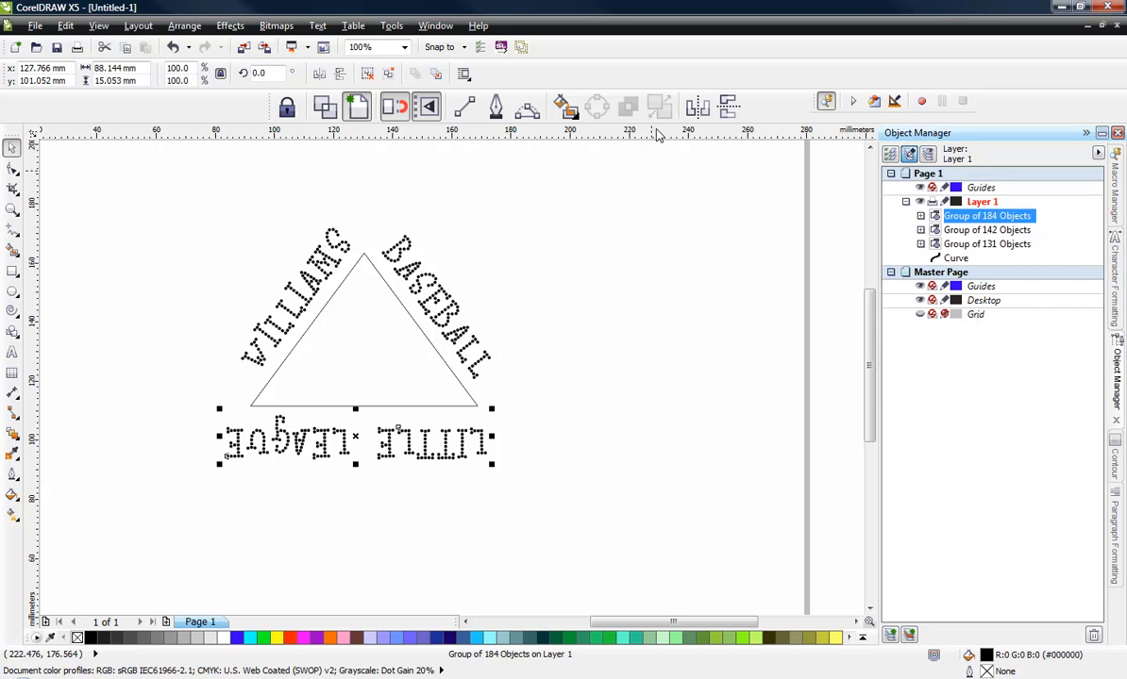
click(728, 106)
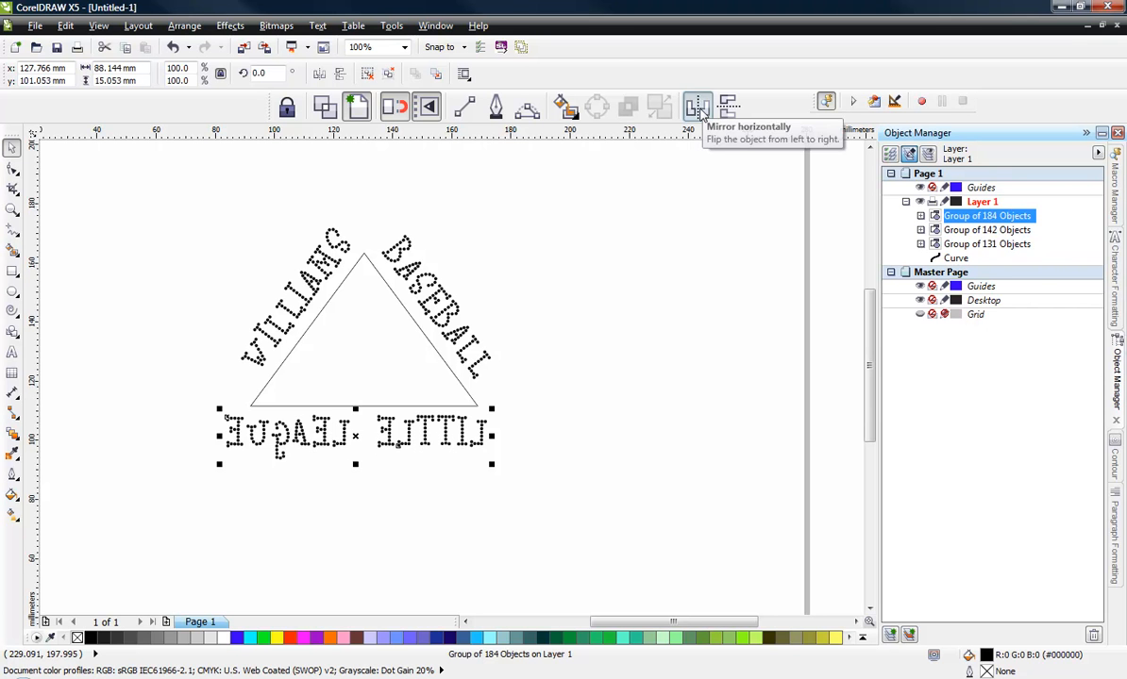
click(700, 106)
click(325, 511)
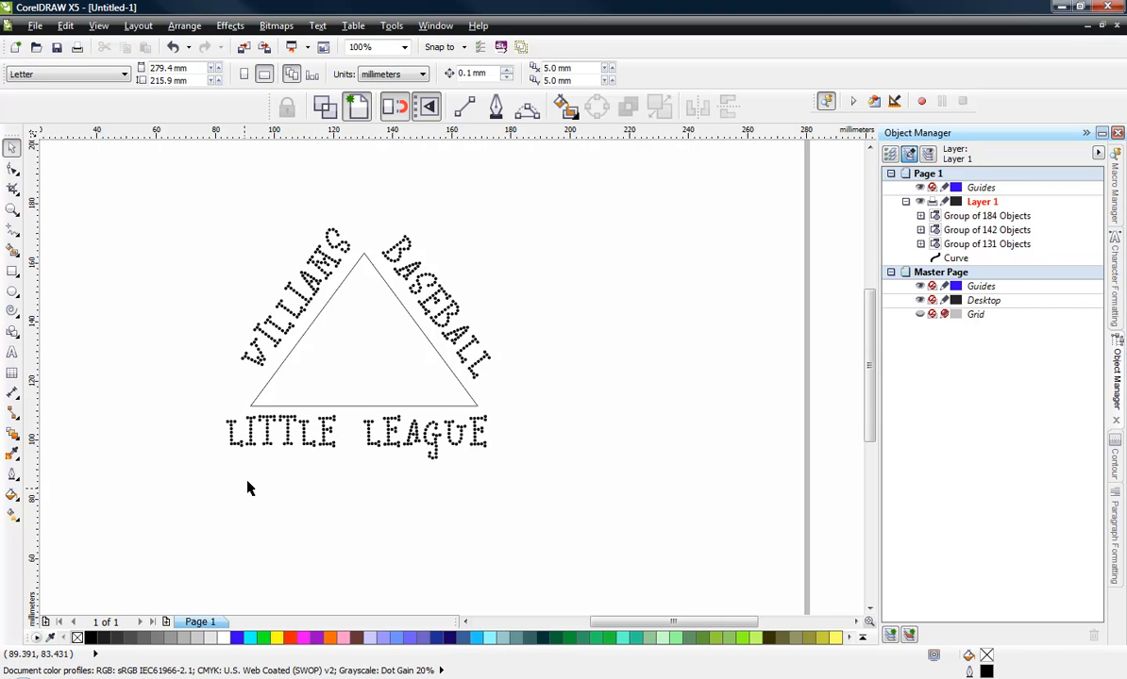
- Select the LITTLE LEAGUE lettering together with the triangle and nudge both to the right
click(302, 451)
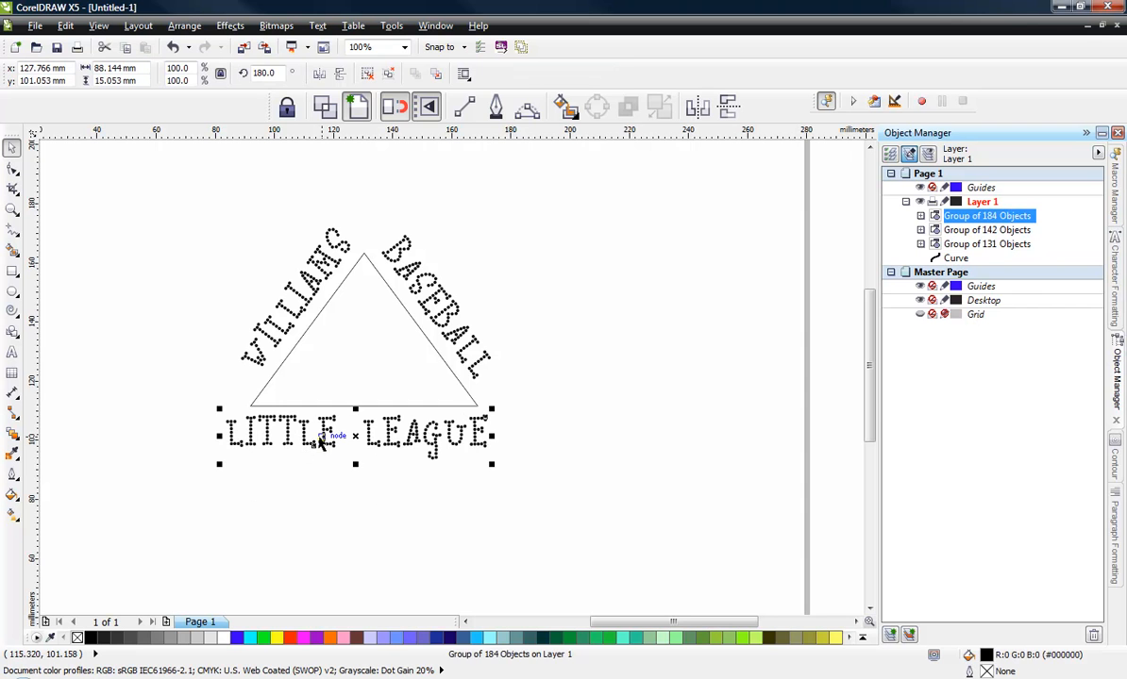
shift+click(378, 344)
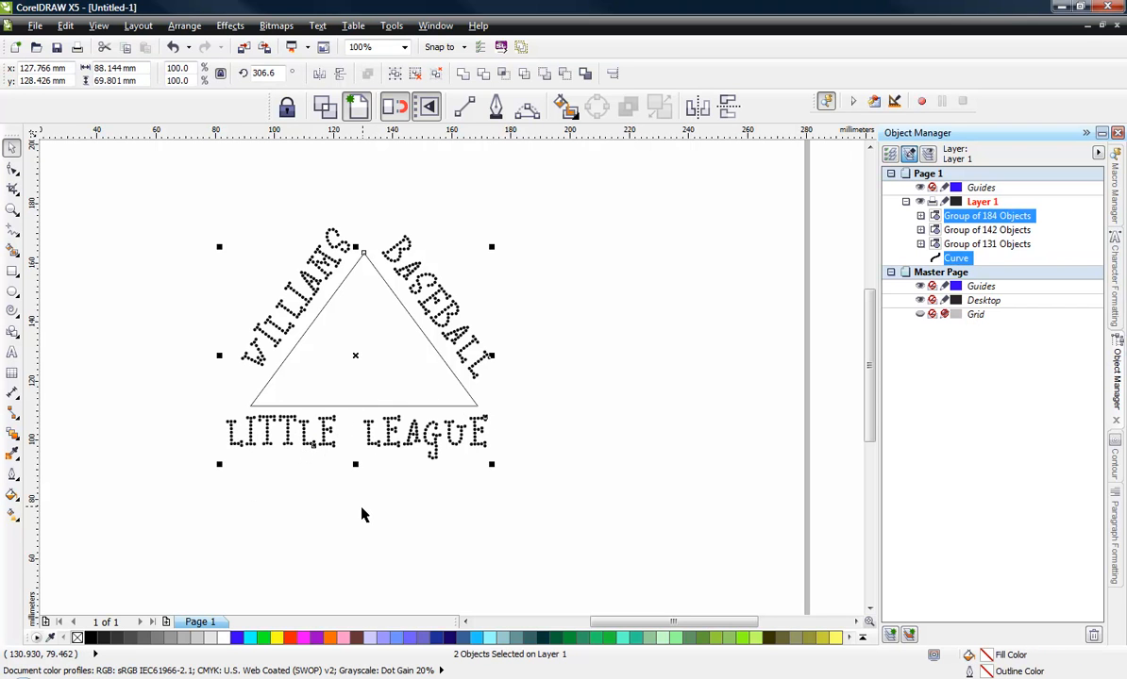
key(Right)
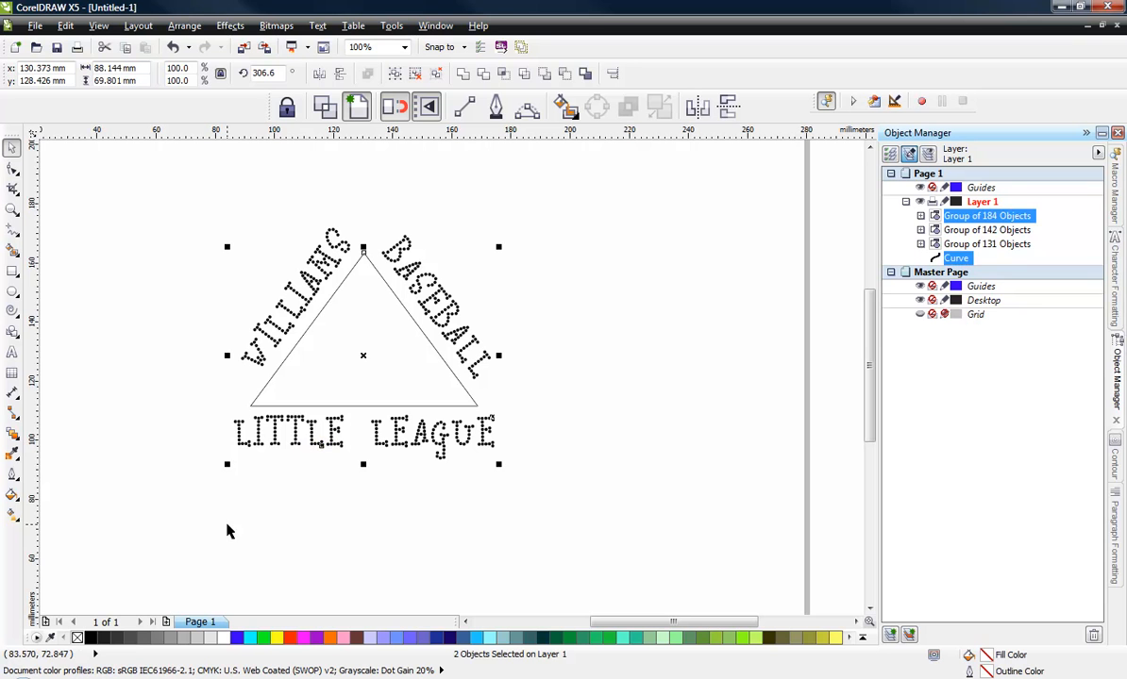
click(205, 193)
- Move the WILLIAMS dot group slightly down and right, closer to the triangle's left side
click(316, 293)
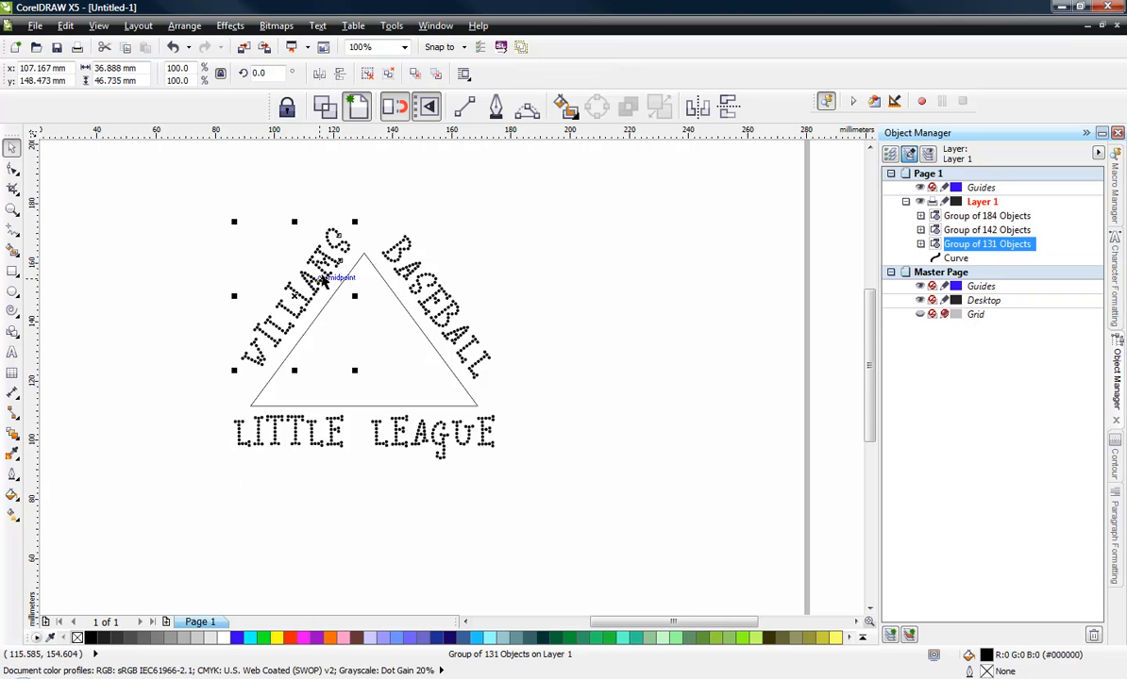
mouse_move(316, 293)
mouse_down()
mouse_move(260, 332)
mouse_move(281, 300)
mouse_move(329, 300)
mouse_up()
scroll(279, 311, up, 2)
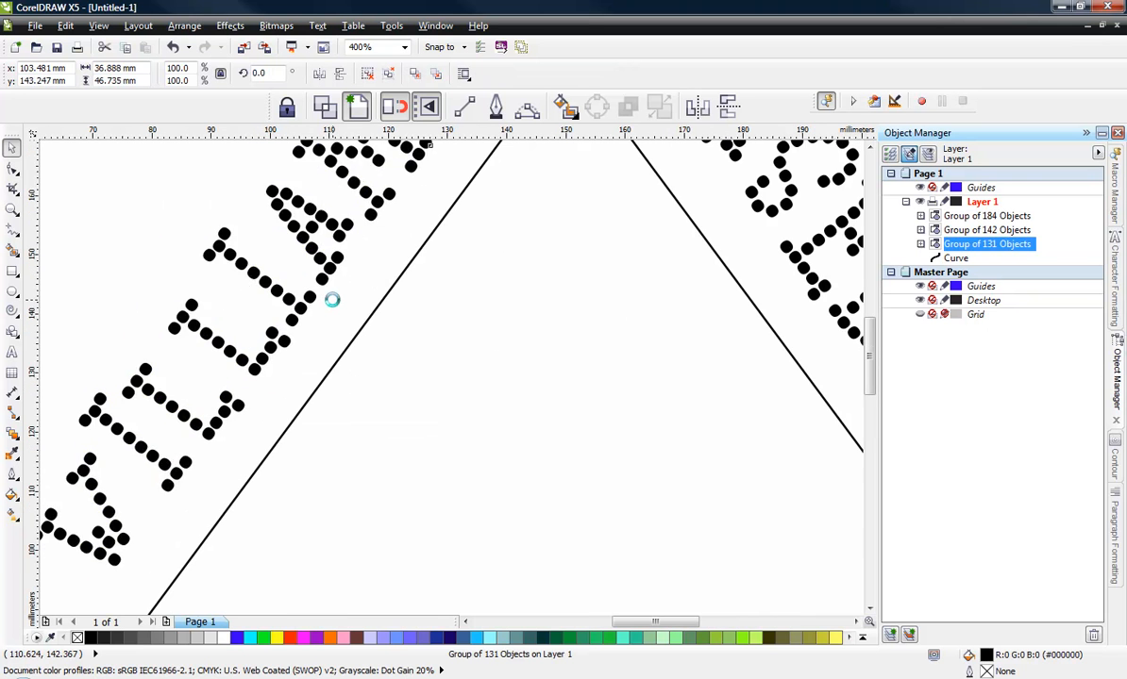
scroll(280, 403, down, 1)
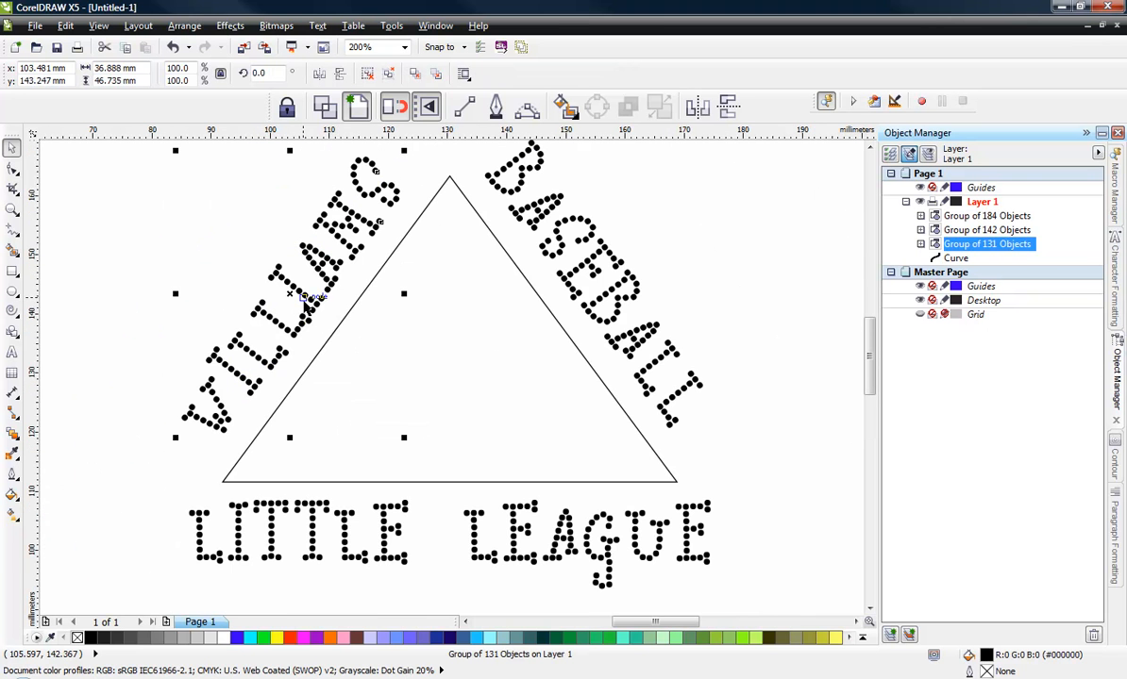
scroll(304, 301, up, 2)
drag(332, 289, 343, 310)
scroll(367, 269, down, 2)
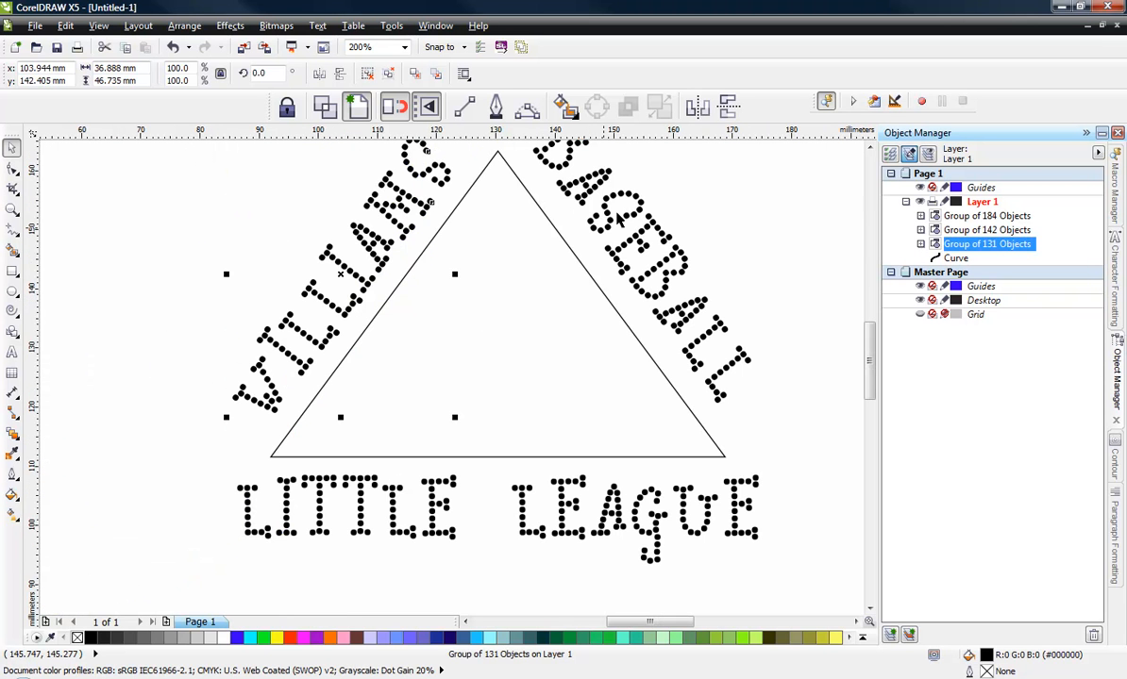
- Move the BASEBALL dot group slightly down and right alongside the triangle's right side
click(619, 213)
click(606, 210)
drag(606, 210, 605, 211)
scroll(591, 337, down, 2)
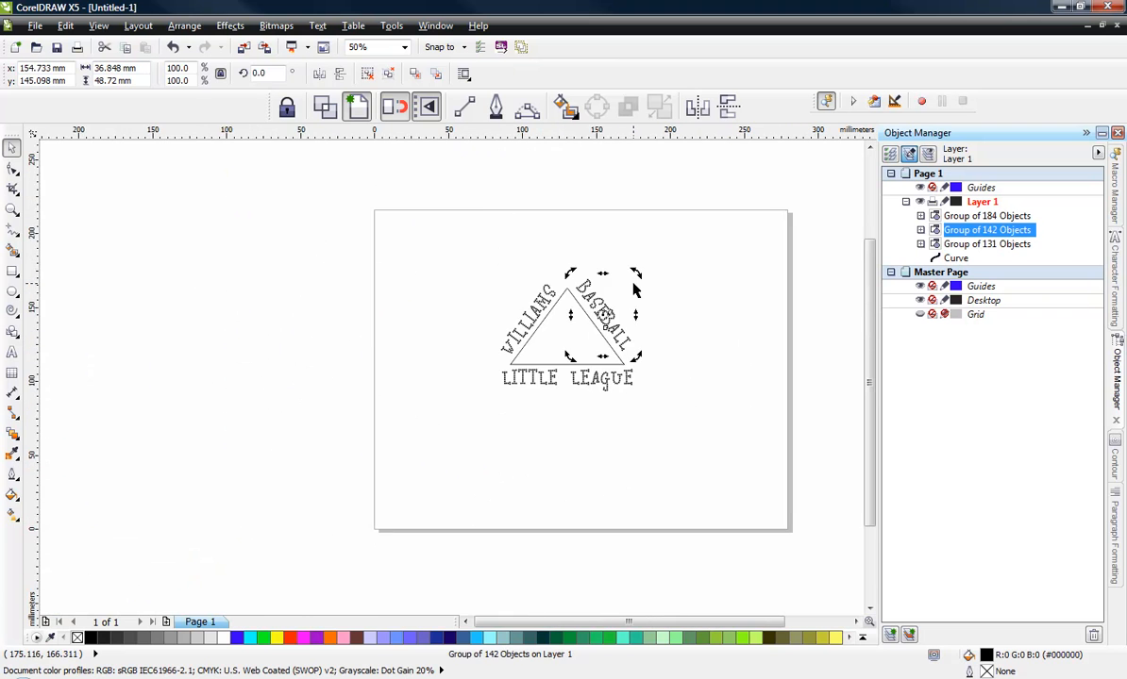
click(634, 289)
scroll(604, 314, up, 2)
click(601, 337)
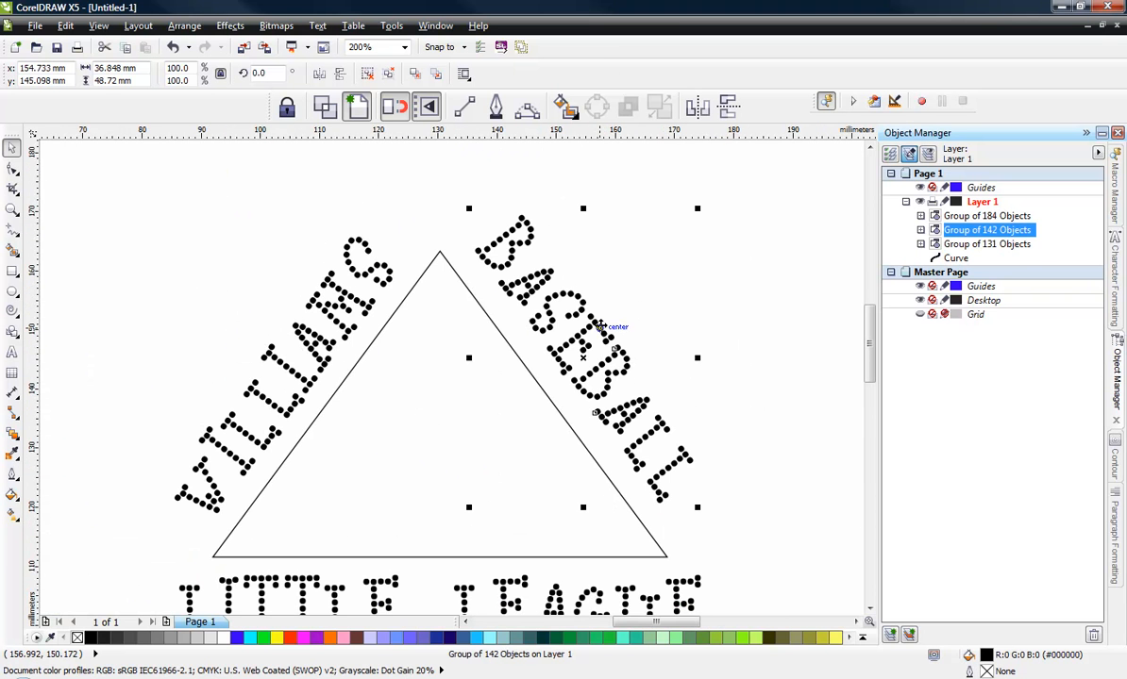
drag(601, 337, 613, 343)
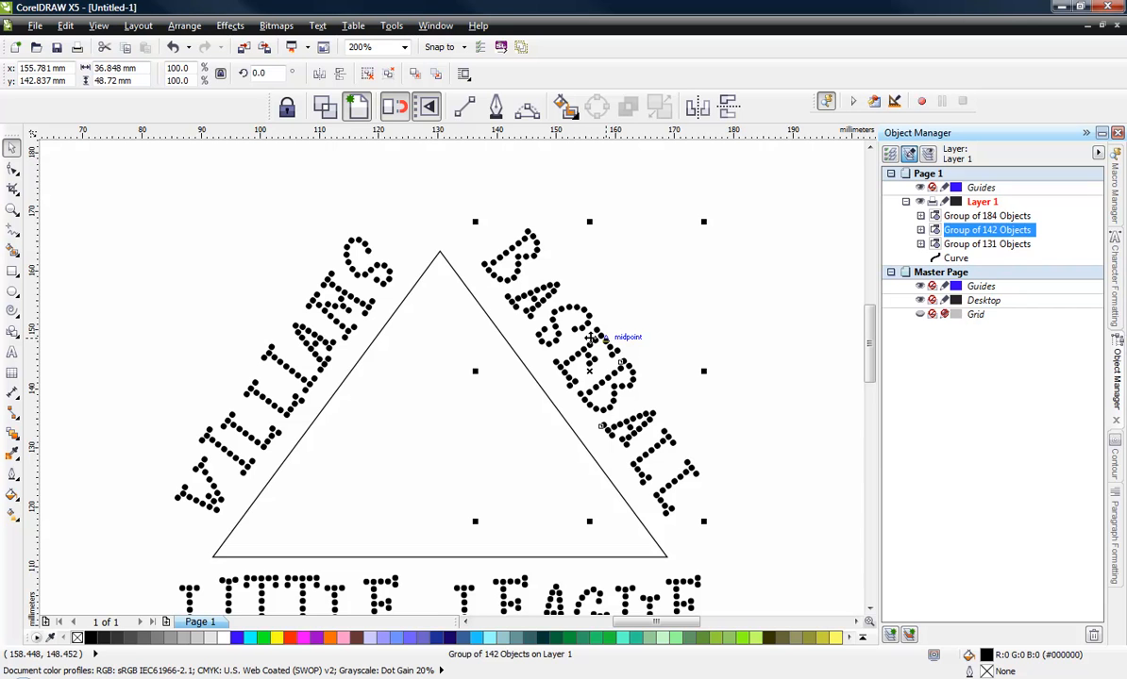
scroll(631, 259, down, 1)
click(374, 300)
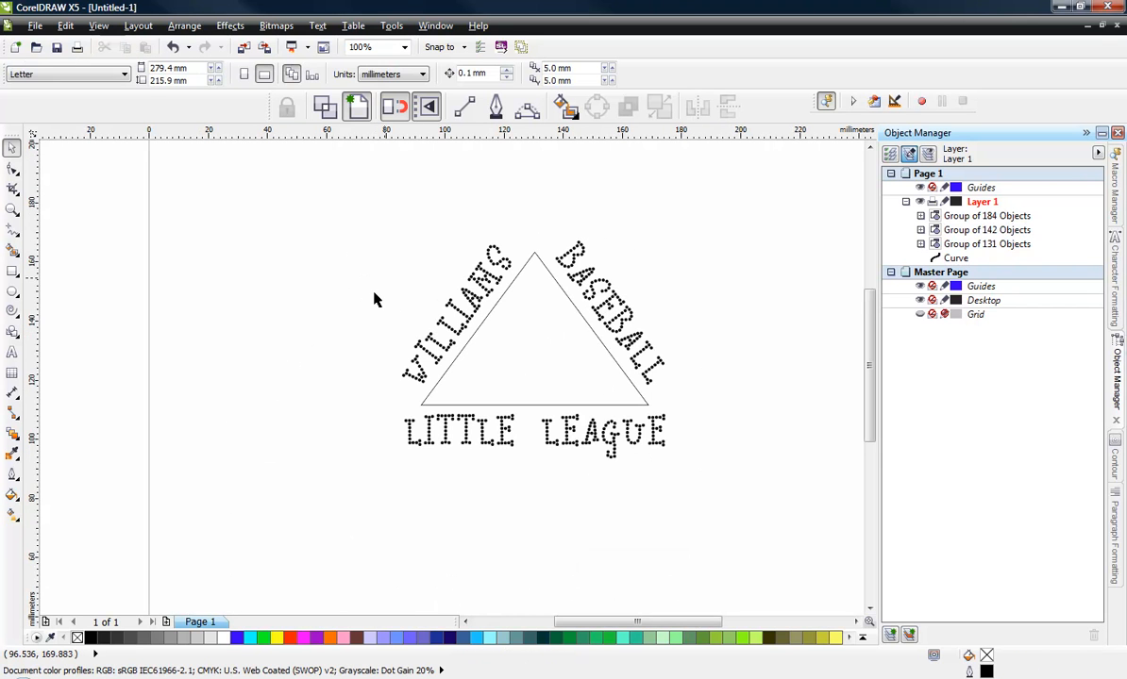
- Duplicate the triangle and scale the copy down to about 58% inside the original
click(558, 322)
scroll(560, 320, up, 1)
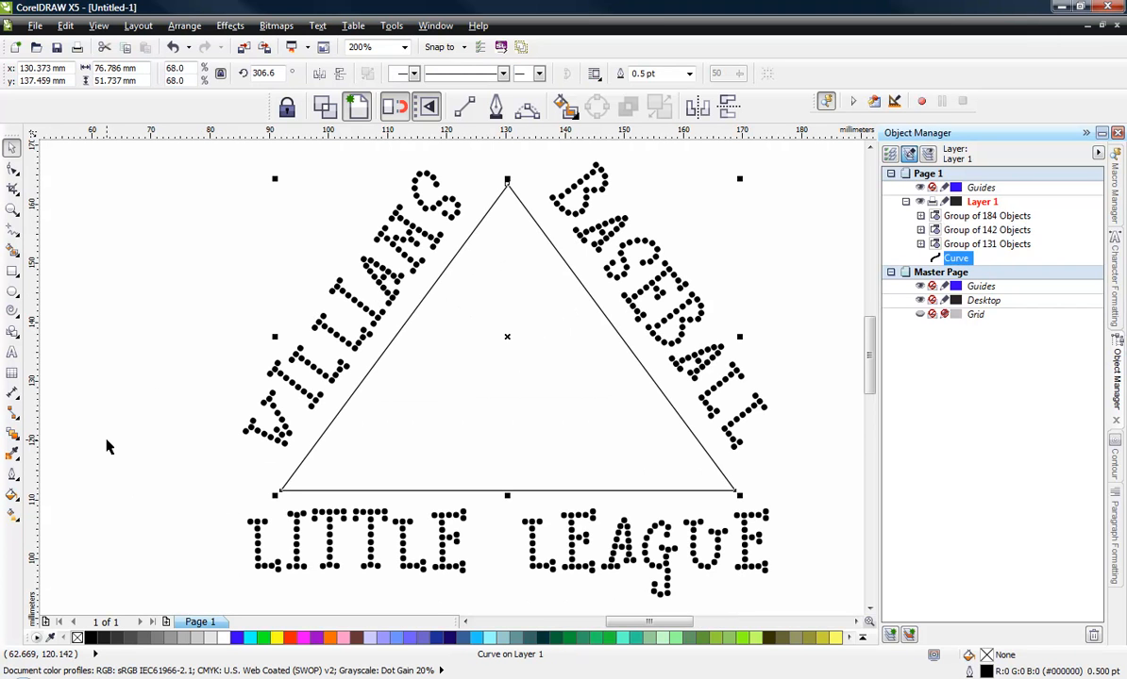
key(ctrl+c)
key(ctrl+v)
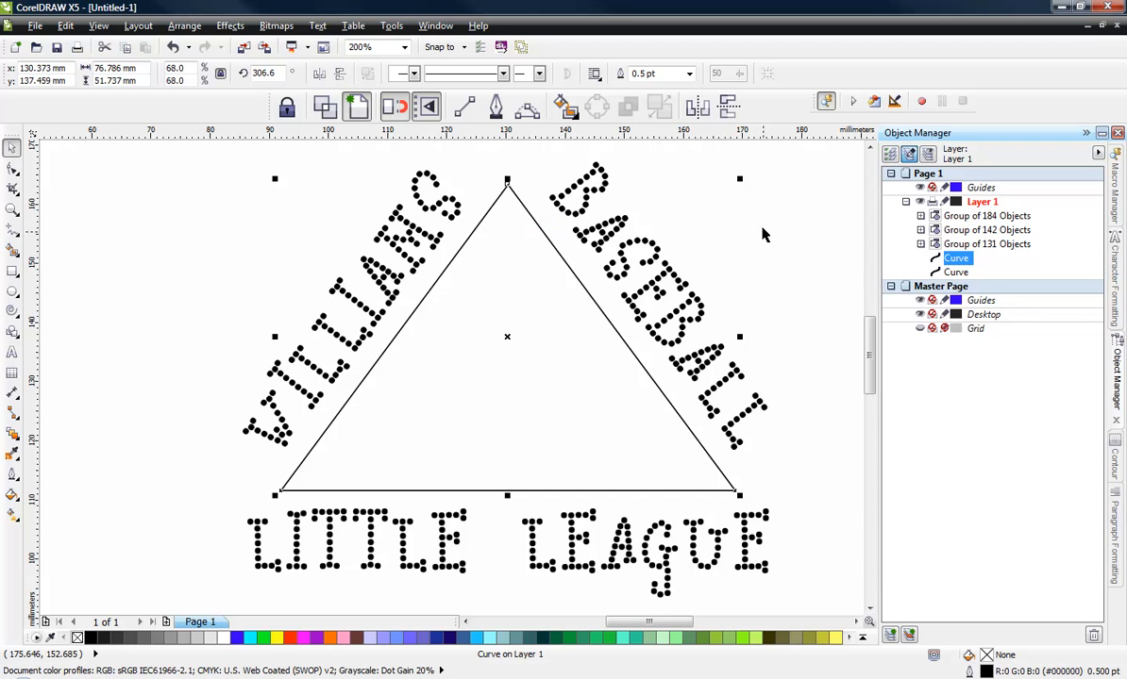
drag(741, 179, 733, 200)
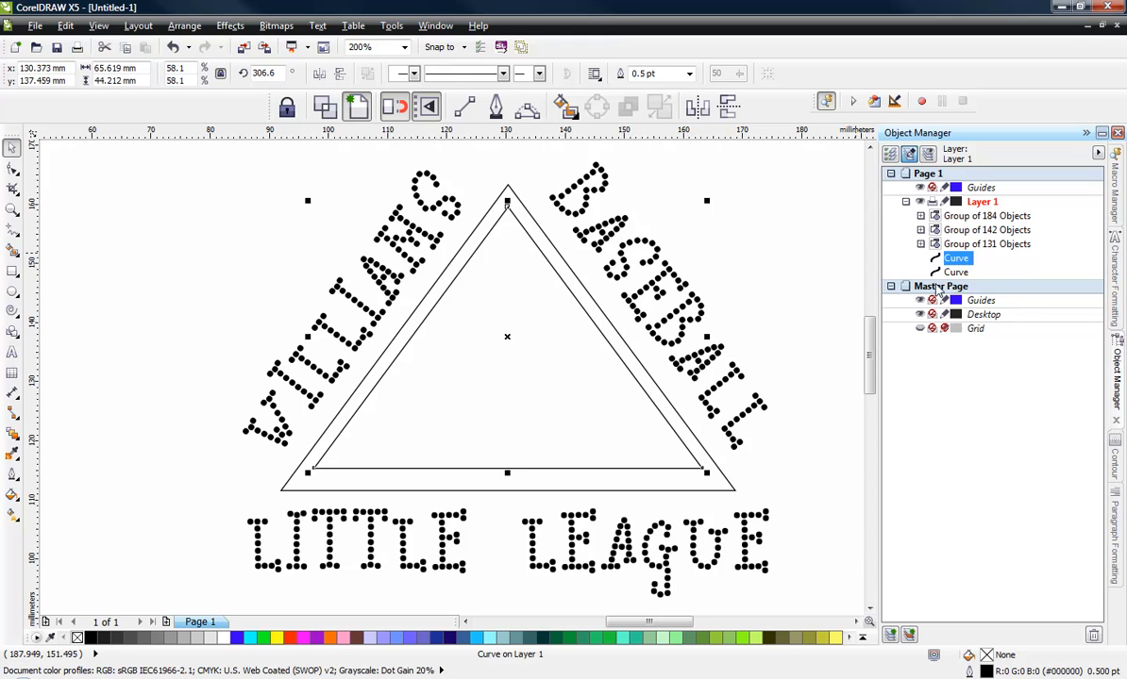
- Combine the two triangles into one frame and fill it red
shift+click(956, 272)
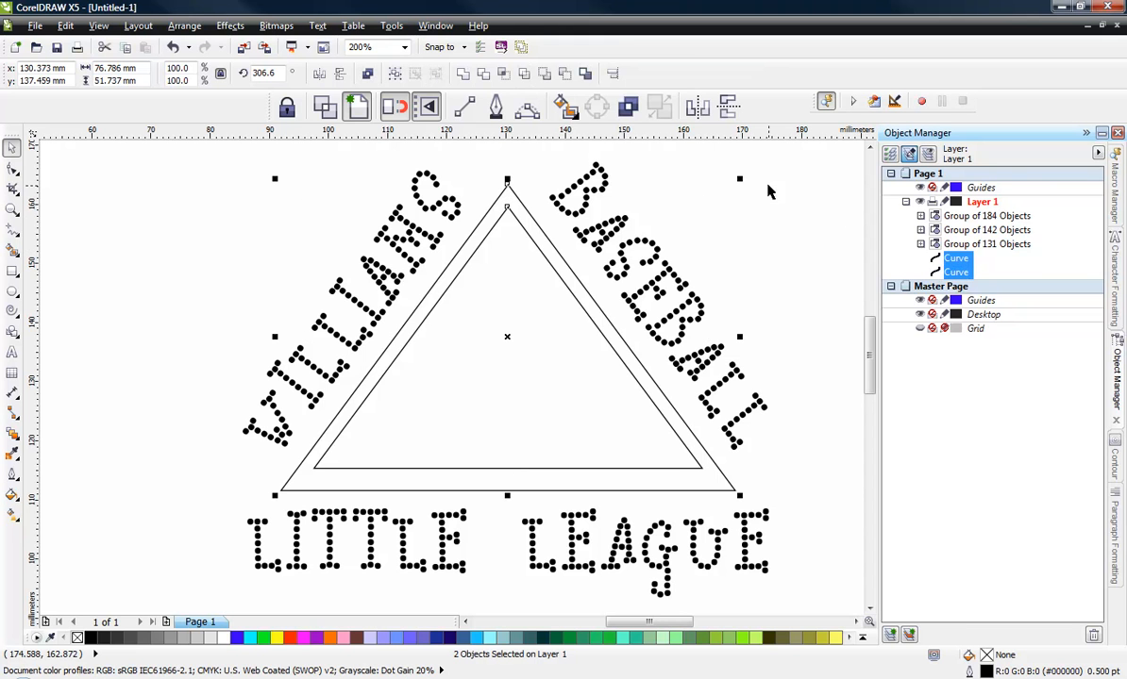
click(627, 106)
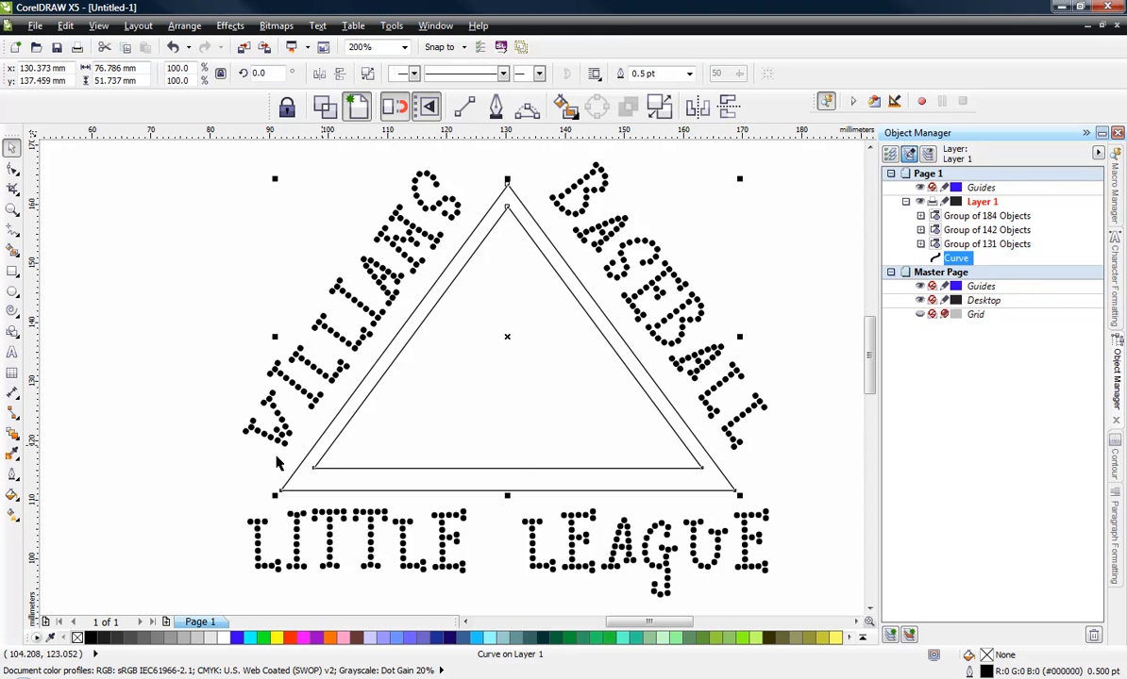
click(90, 638)
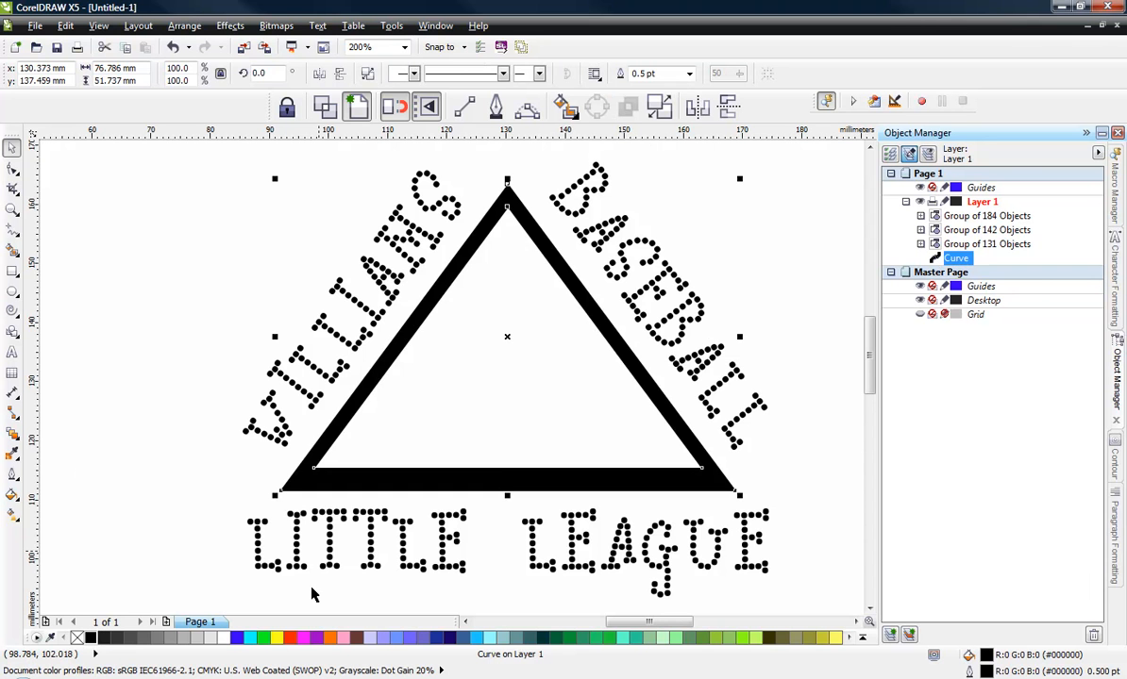
click(290, 639)
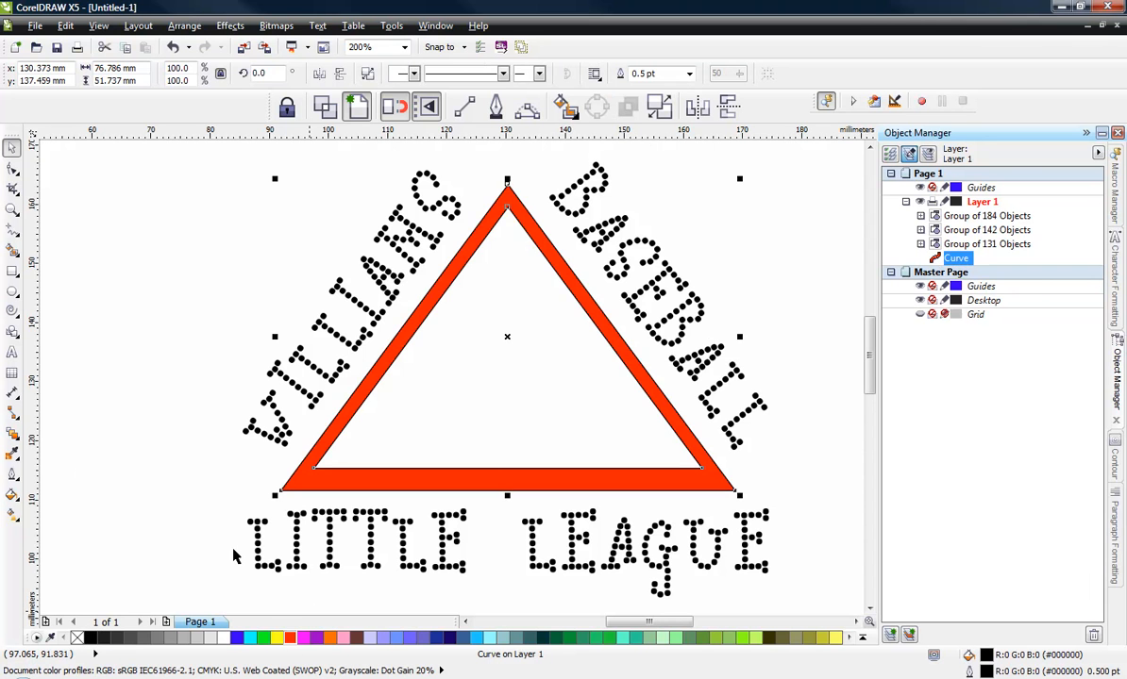
- Give the triangle frame a 4 pt outline
click(296, 474)
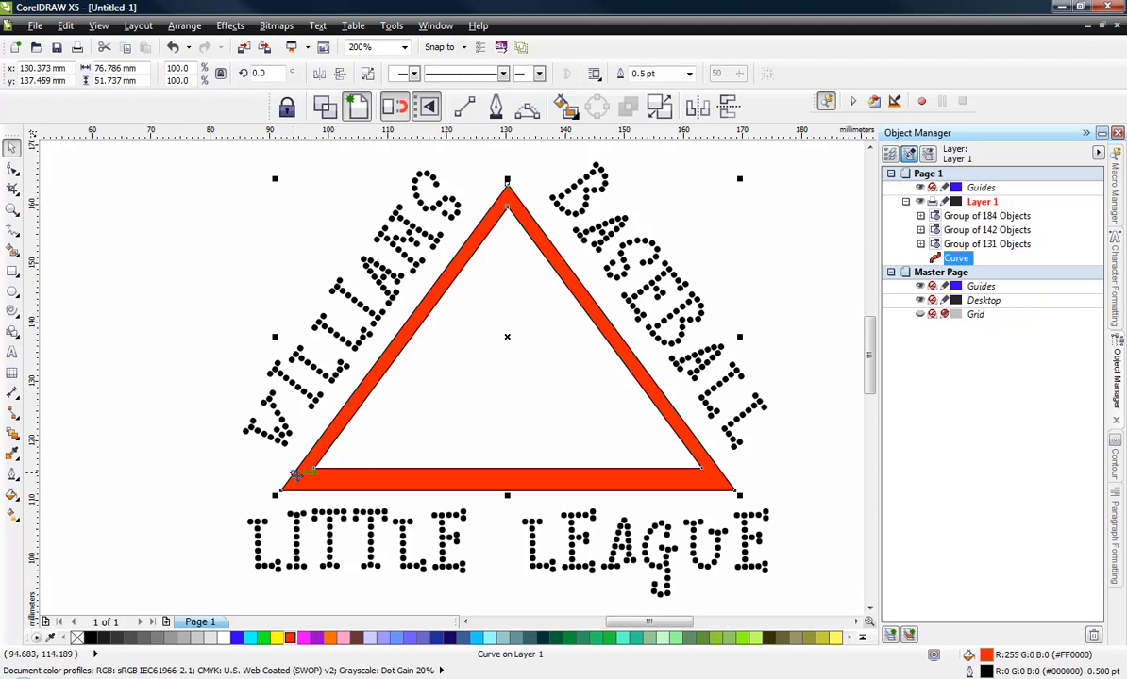
click(12, 470)
click(54, 430)
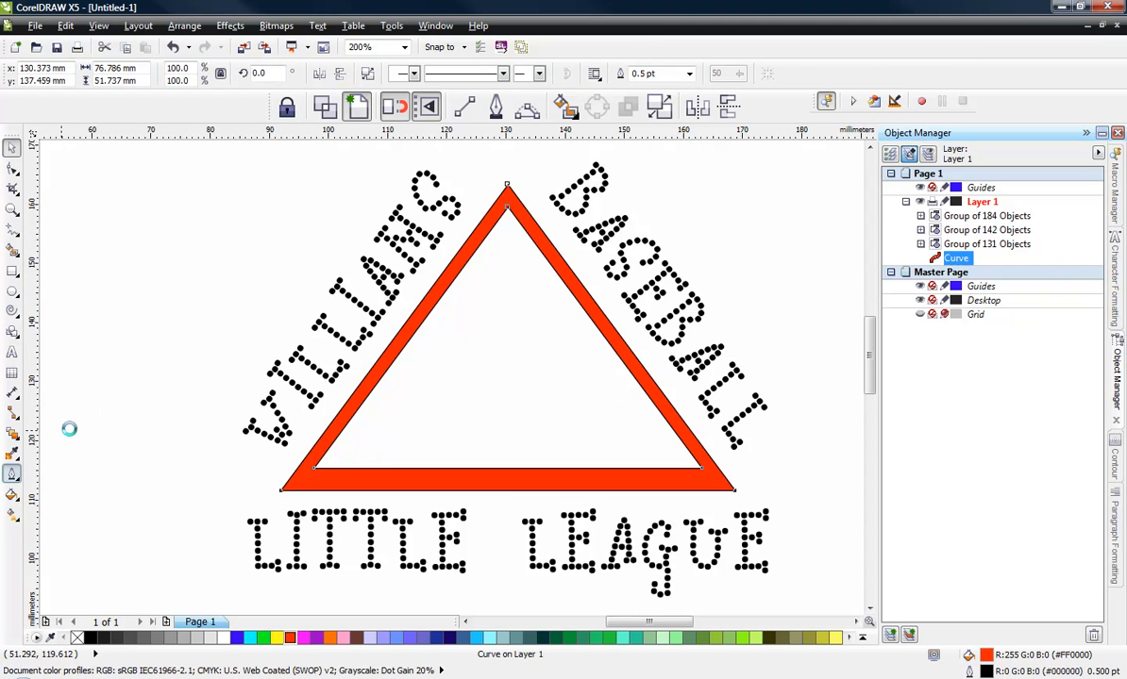
click(13, 470)
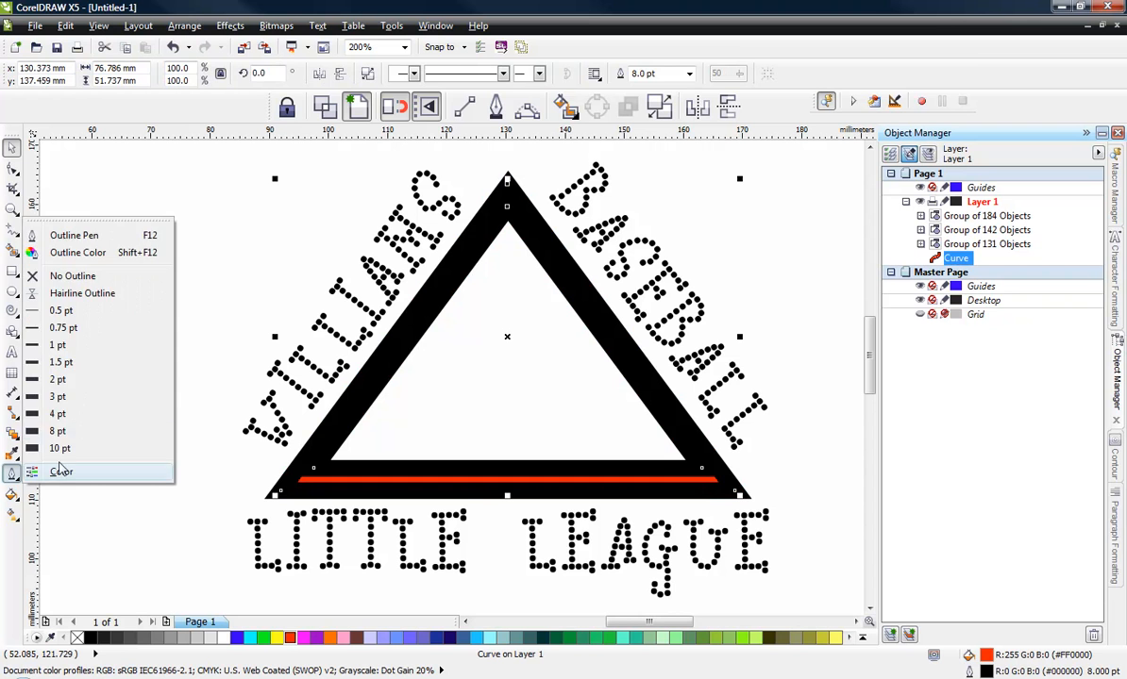
click(42, 412)
click(151, 368)
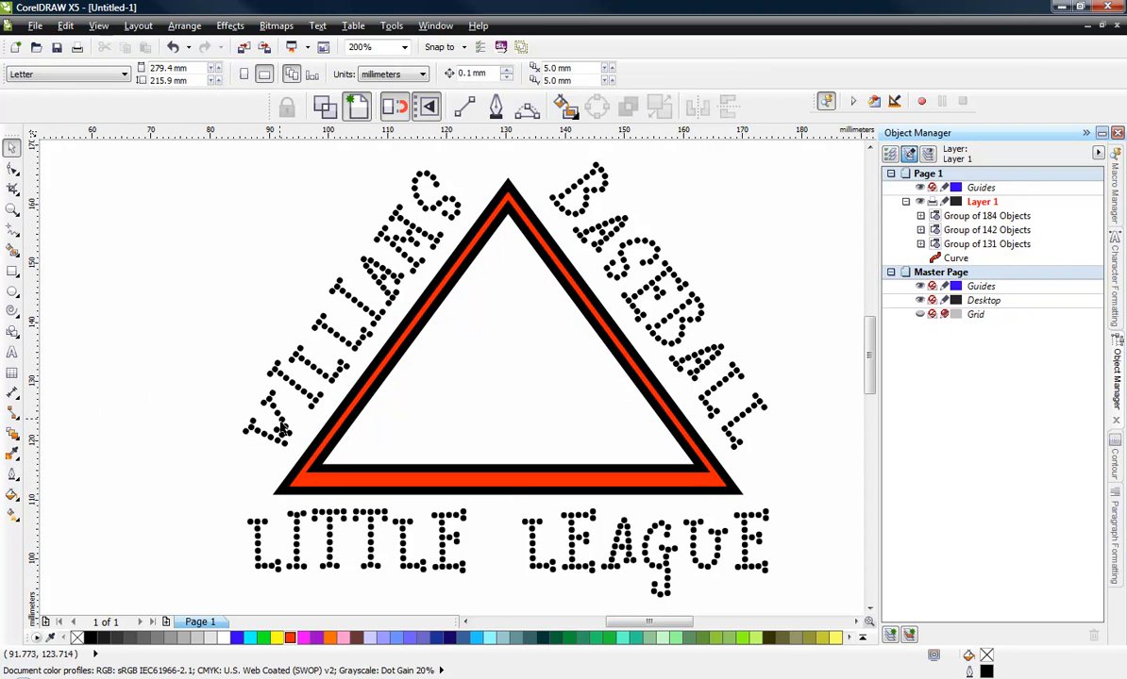
scroll(288, 461, down, 2)
drag(204, 282, 516, 563)
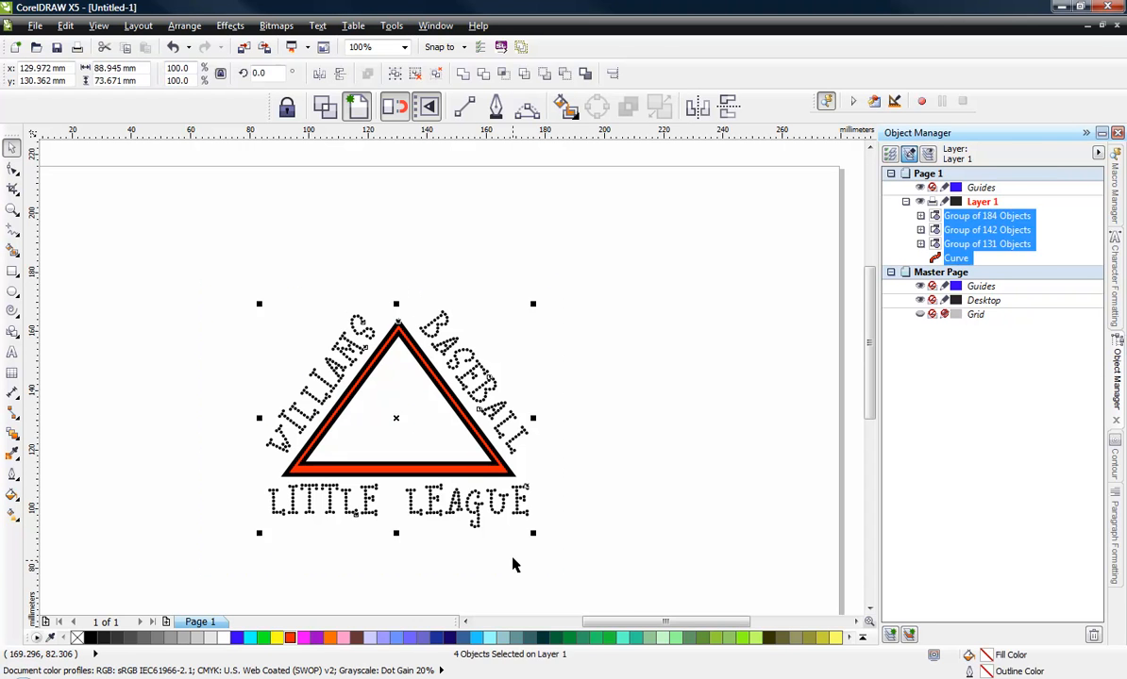
click(495, 556)
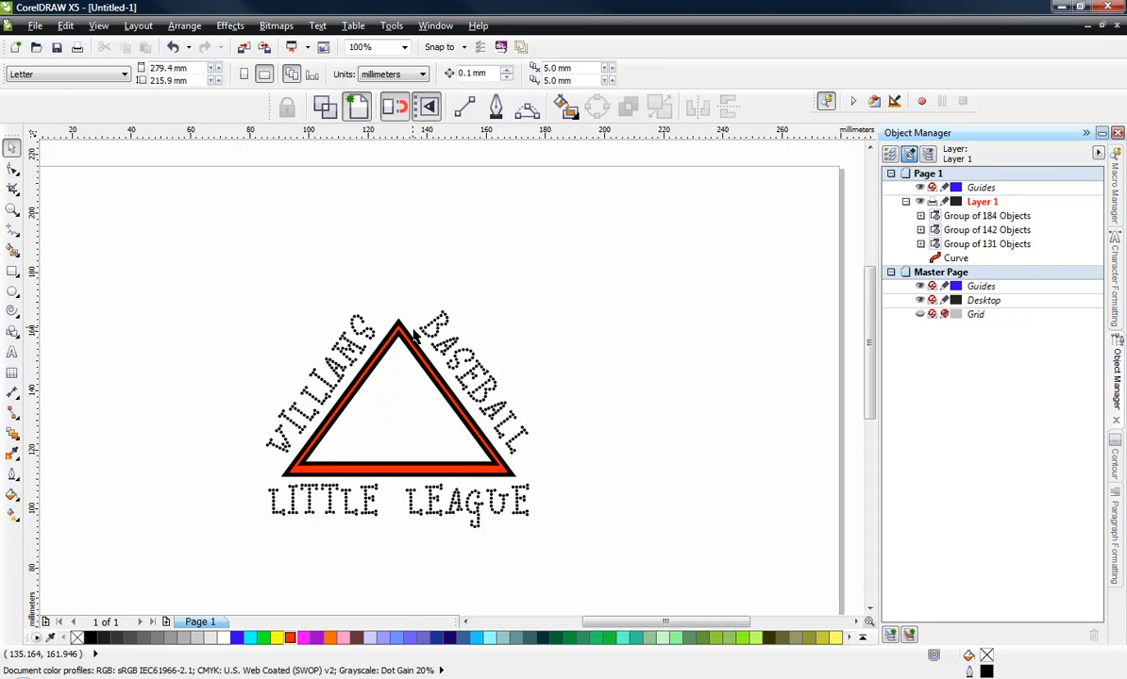
- Ungroup the BASEBALL dots and select a single dot to inspect it
scroll(408, 336, up, 2)
click(499, 273)
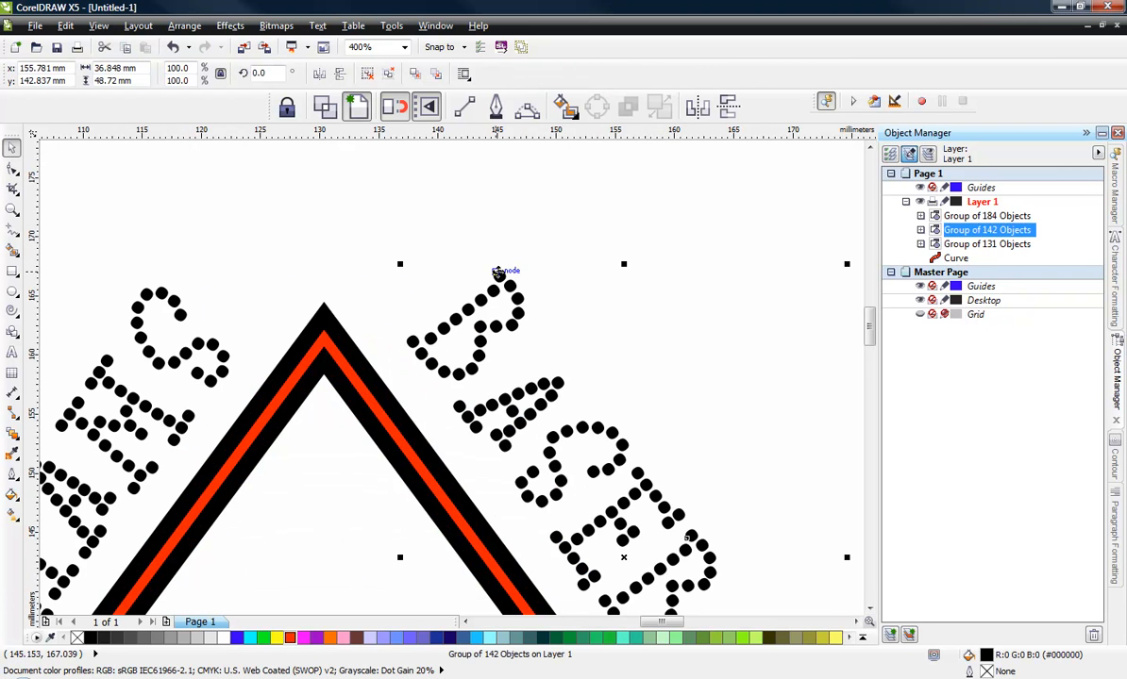
right_click(495, 270)
click(565, 317)
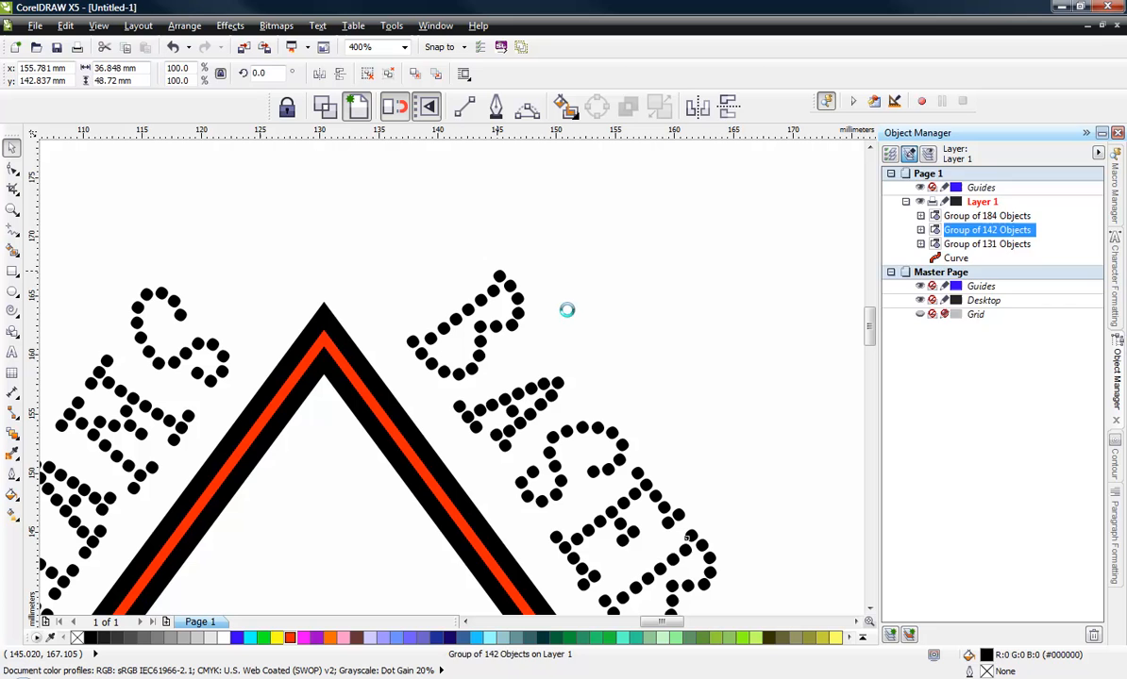
click(567, 244)
click(499, 276)
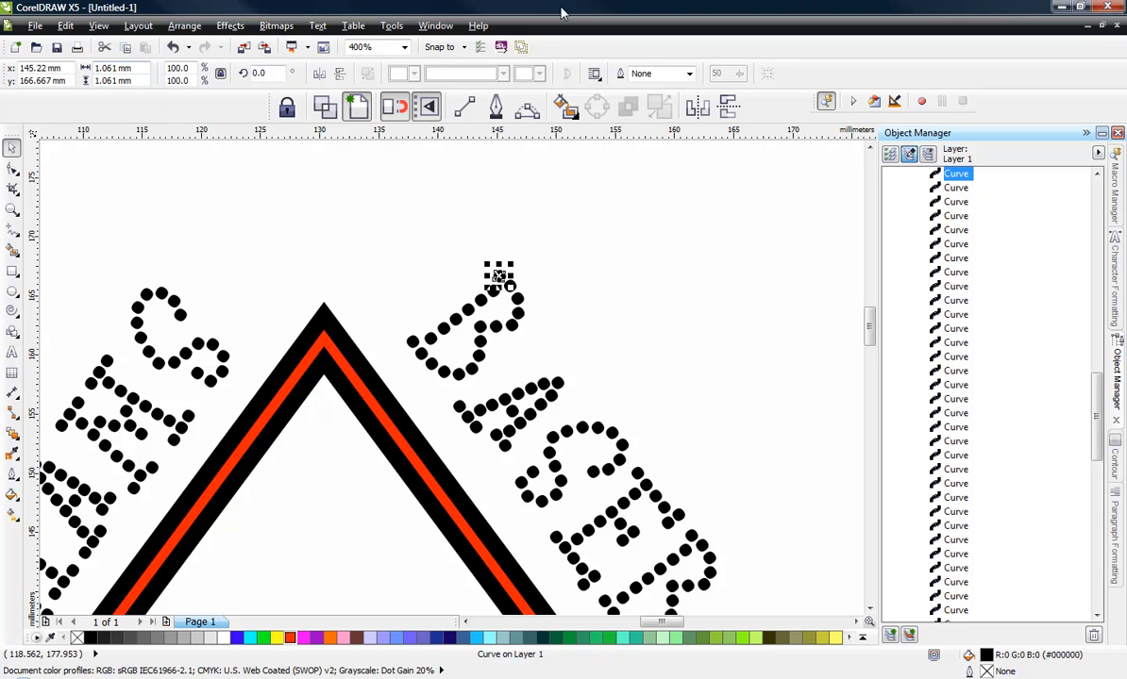
click(460, 221)
- Select the whole design and scale it to 312%
scroll(485, 206, down, 4)
drag(391, 196, 518, 283)
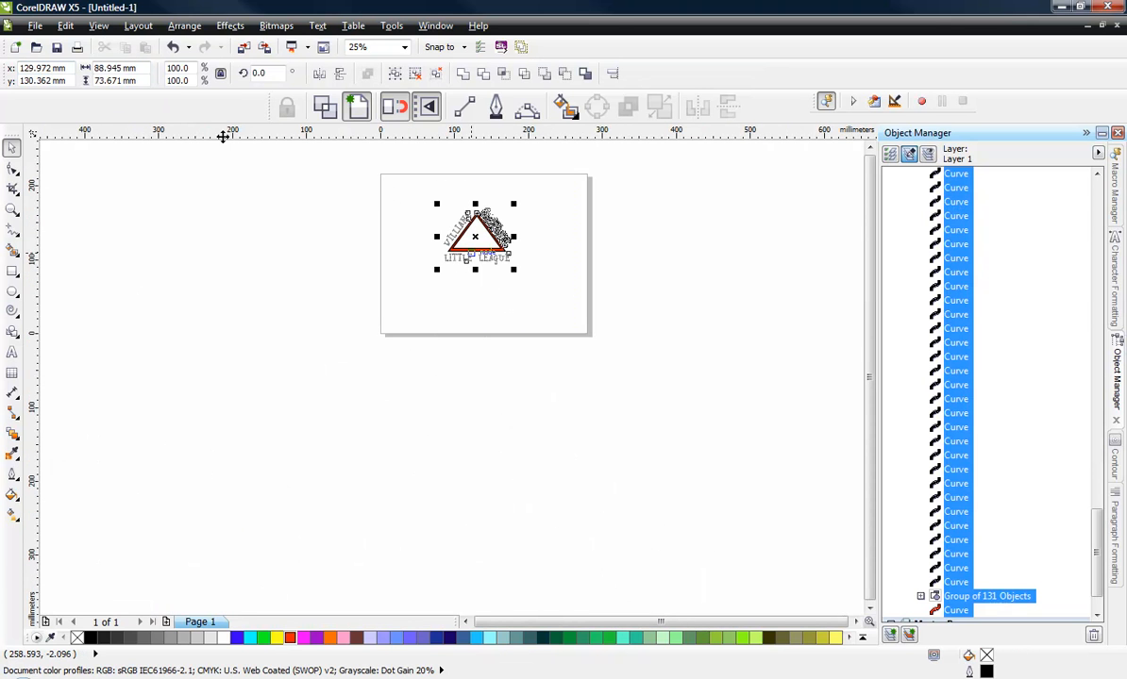
click(188, 68)
text(312)
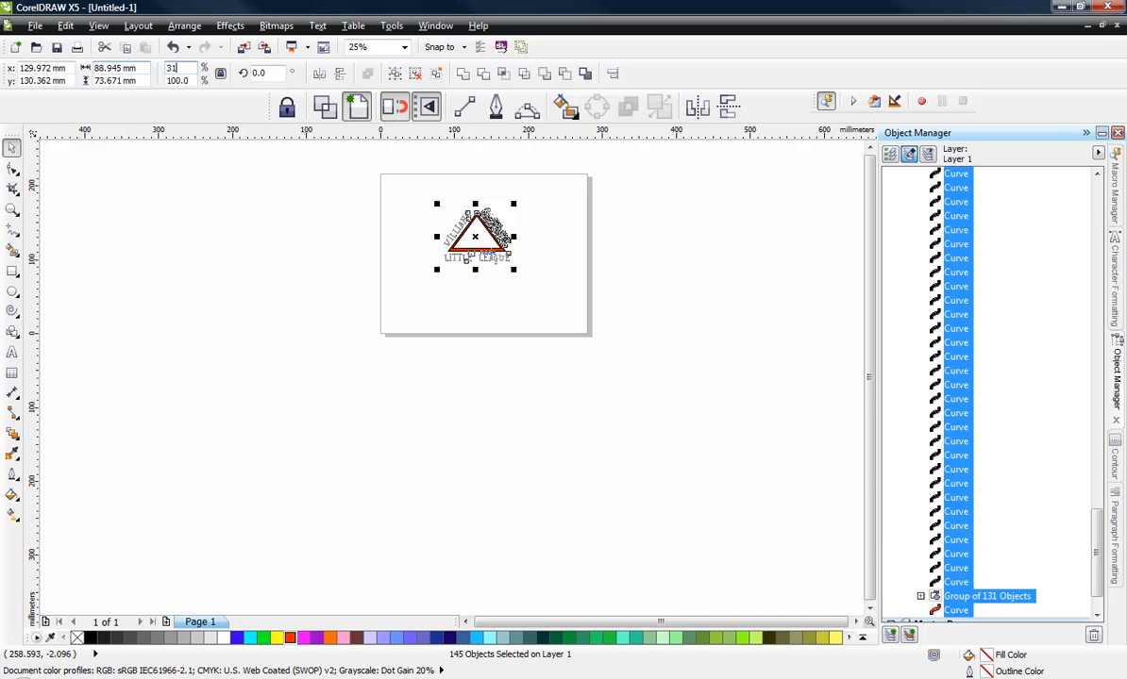
key(Return)
click(246, 385)
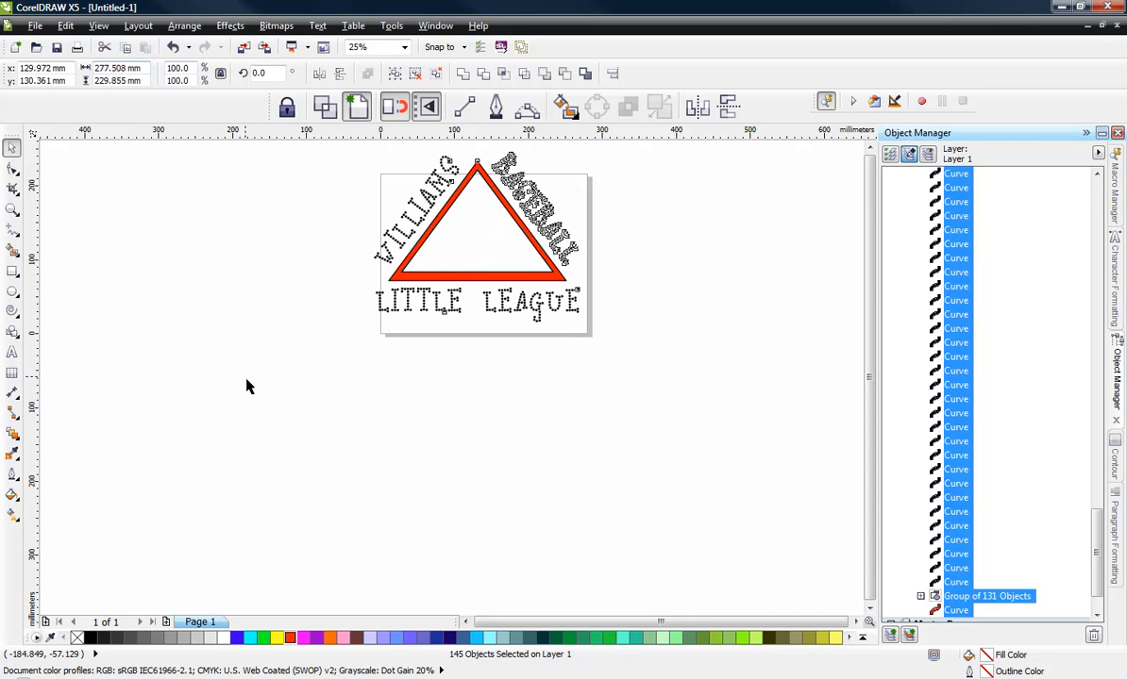
- Select a single BASEBALL rhinestone dot to check its size
scroll(374, 504, down, 2)
scroll(398, 428, up, 4)
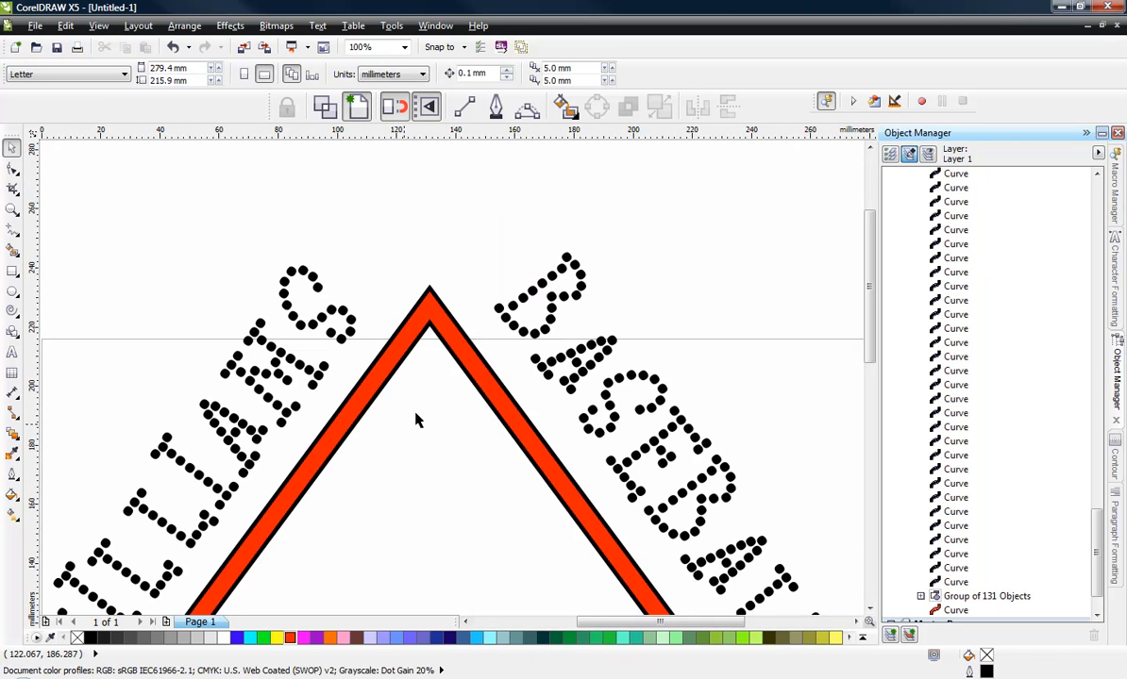
click(565, 256)
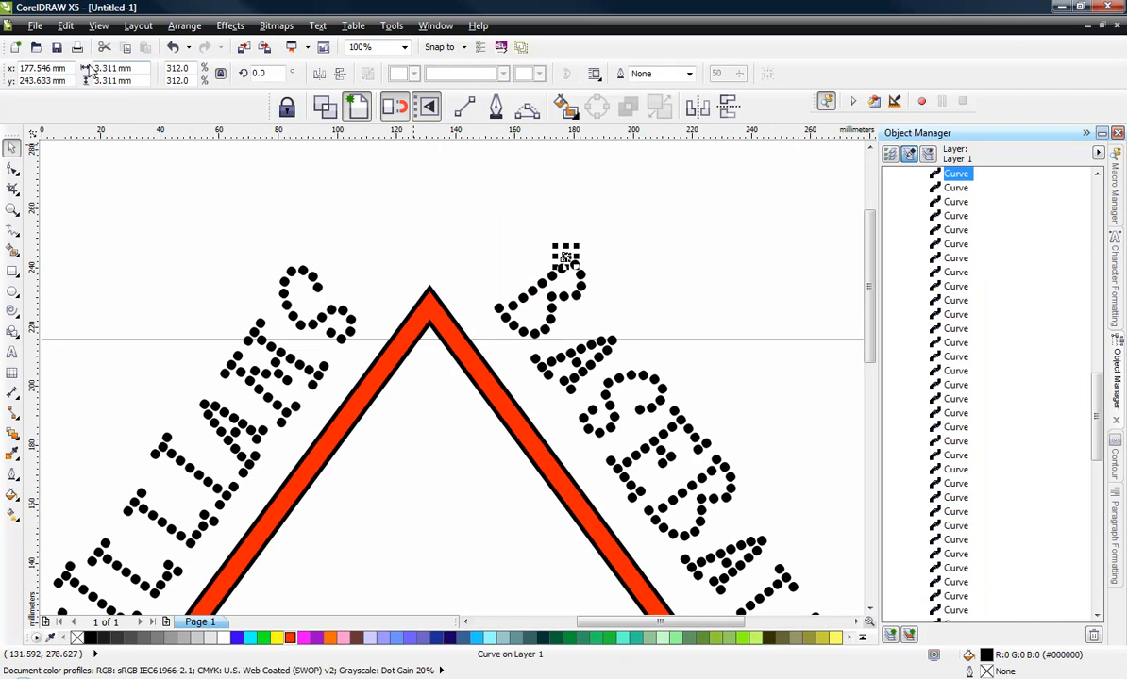
click(147, 162)
scroll(337, 203, down, 1)
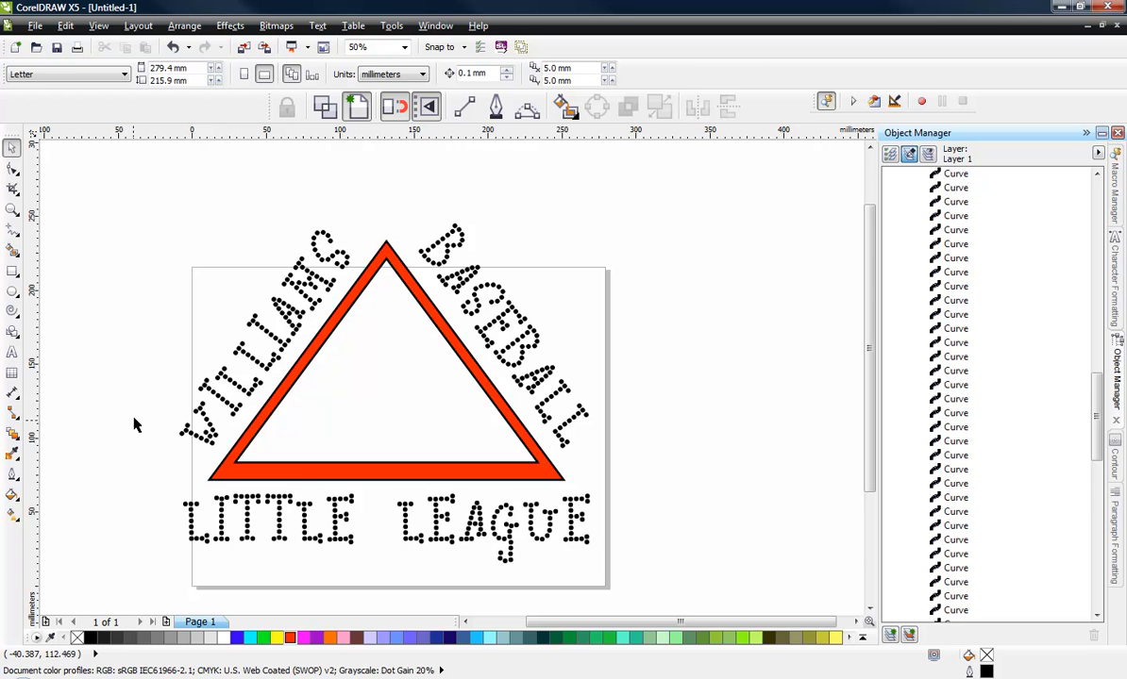
- Thicken the triangle frame's outline to 8 pt
click(293, 484)
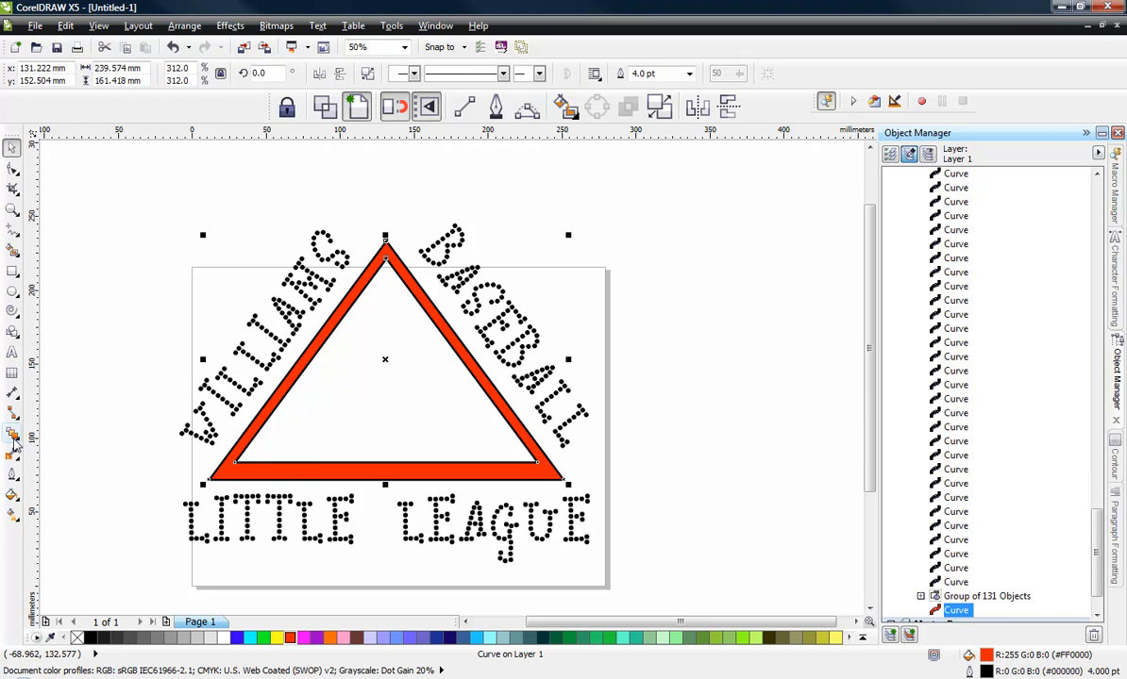
click(12, 475)
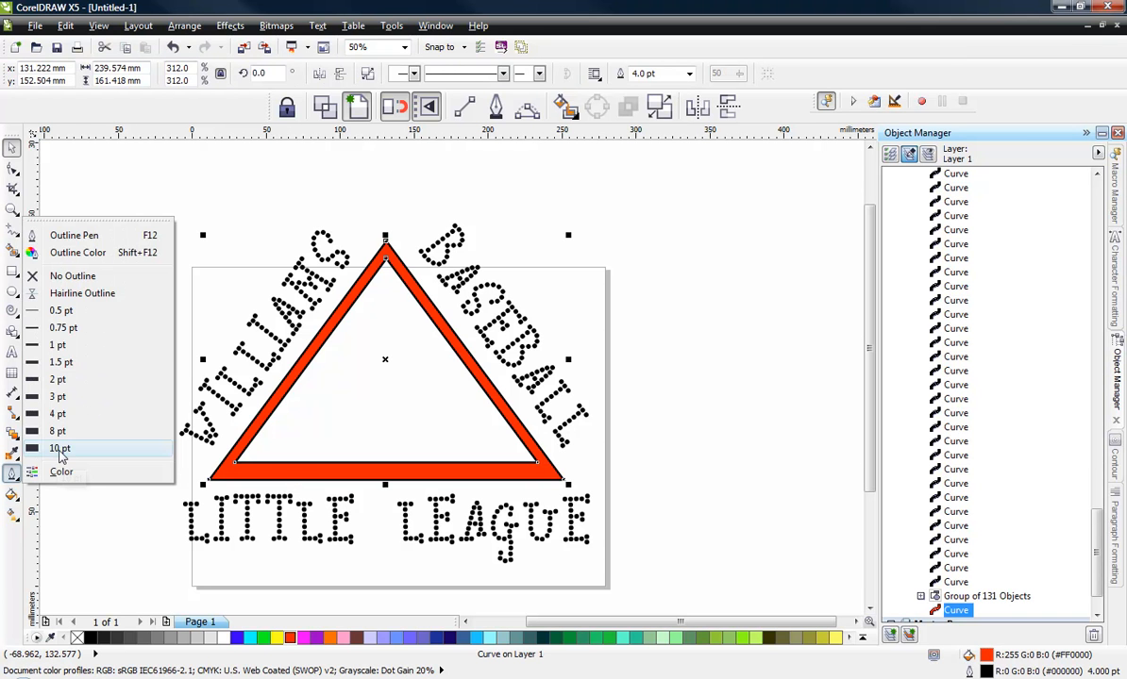
click(57, 430)
click(129, 444)
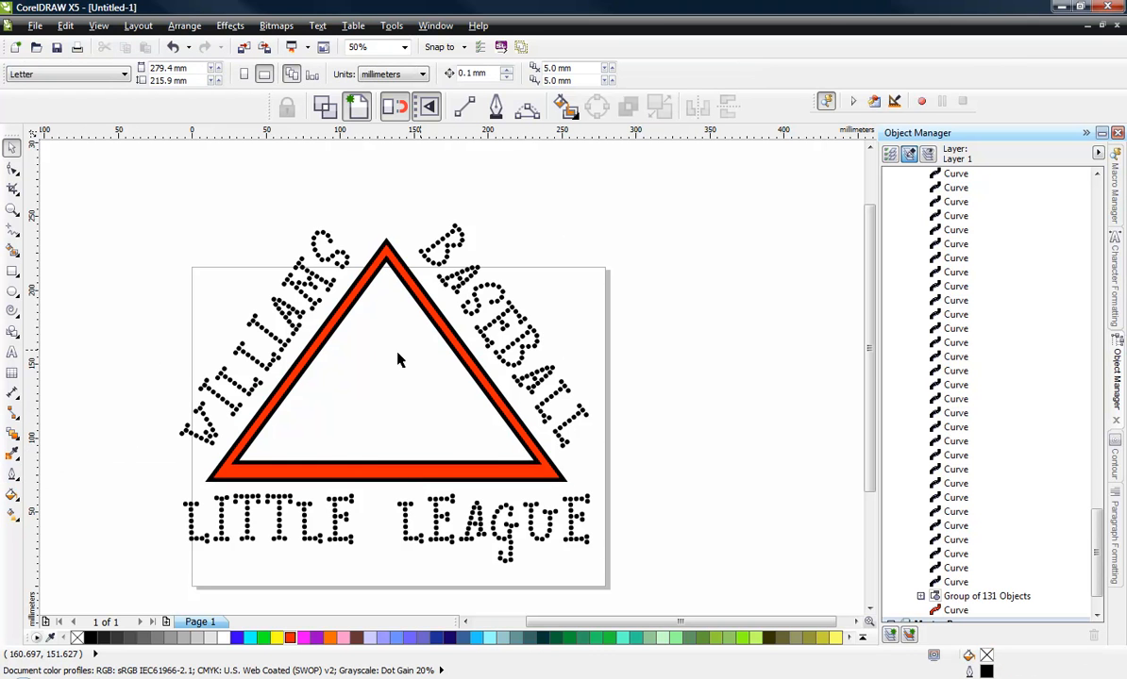
- Select the whole design and move it down and right to sit within the page
drag(119, 179, 671, 563)
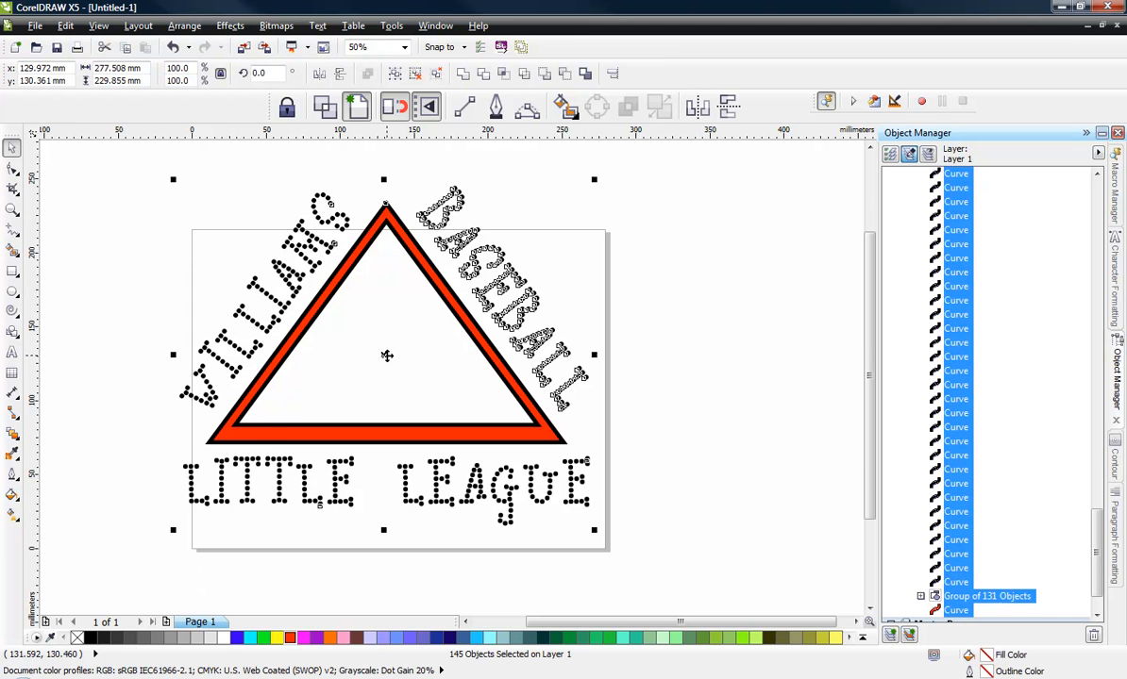
drag(386, 356, 408, 385)
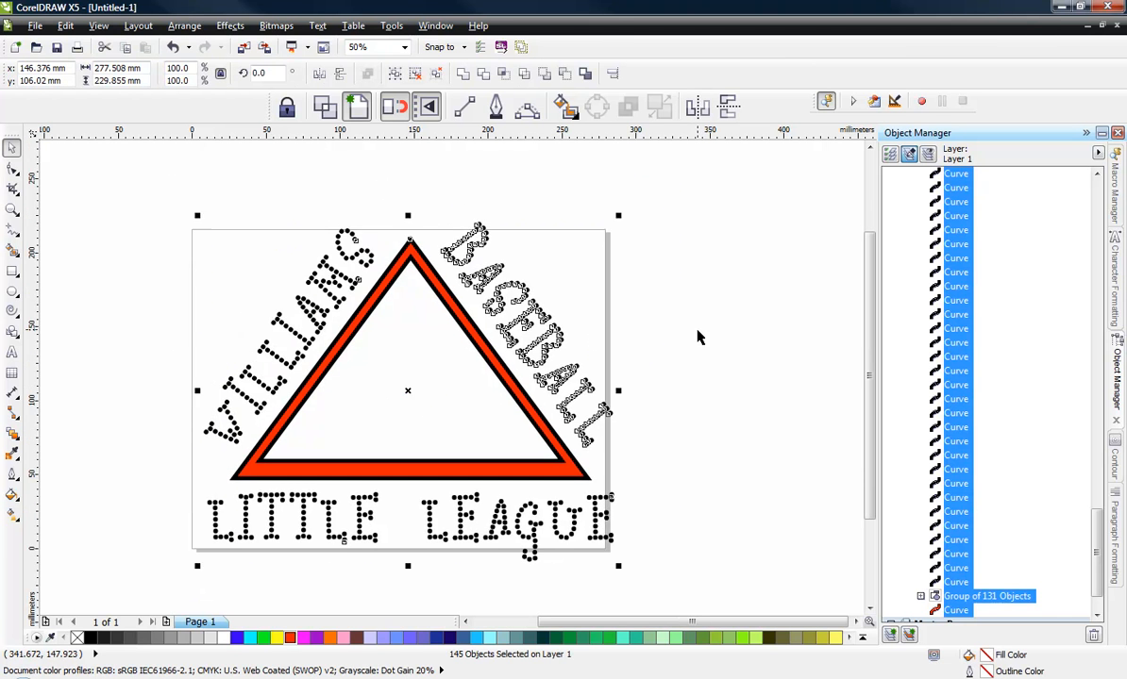
click(685, 401)
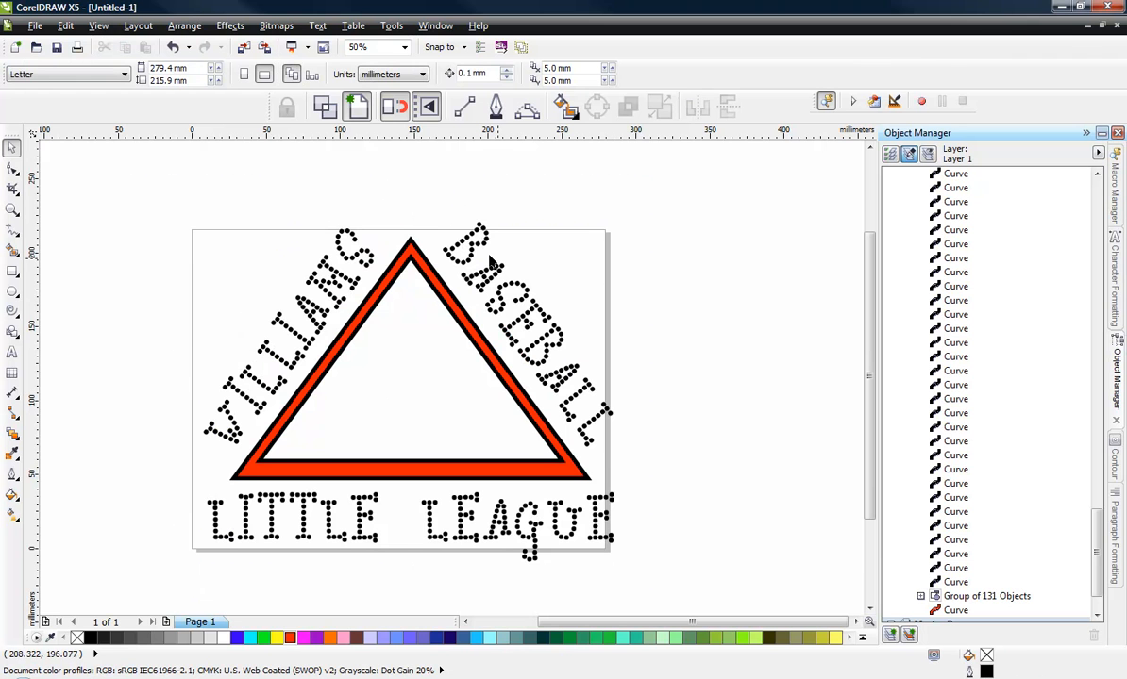